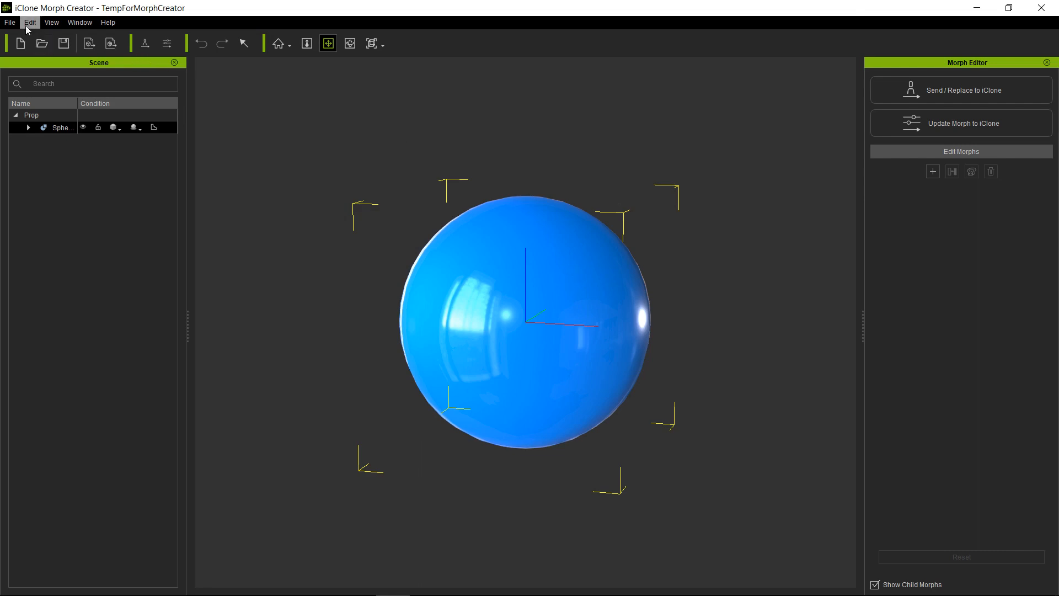
pyautogui.click(10, 22)
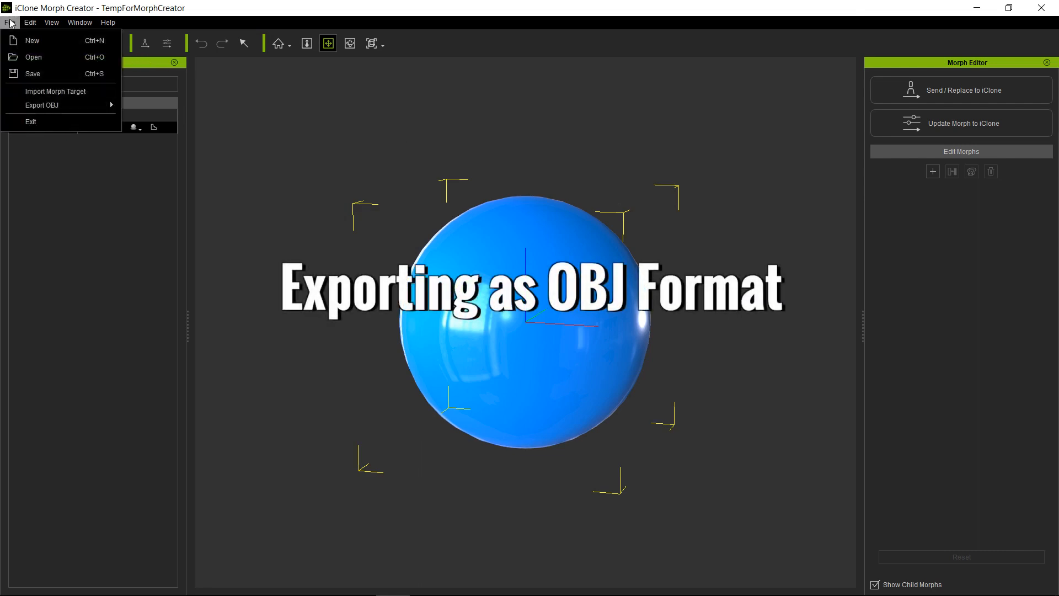
pyautogui.moveTo(68, 111)
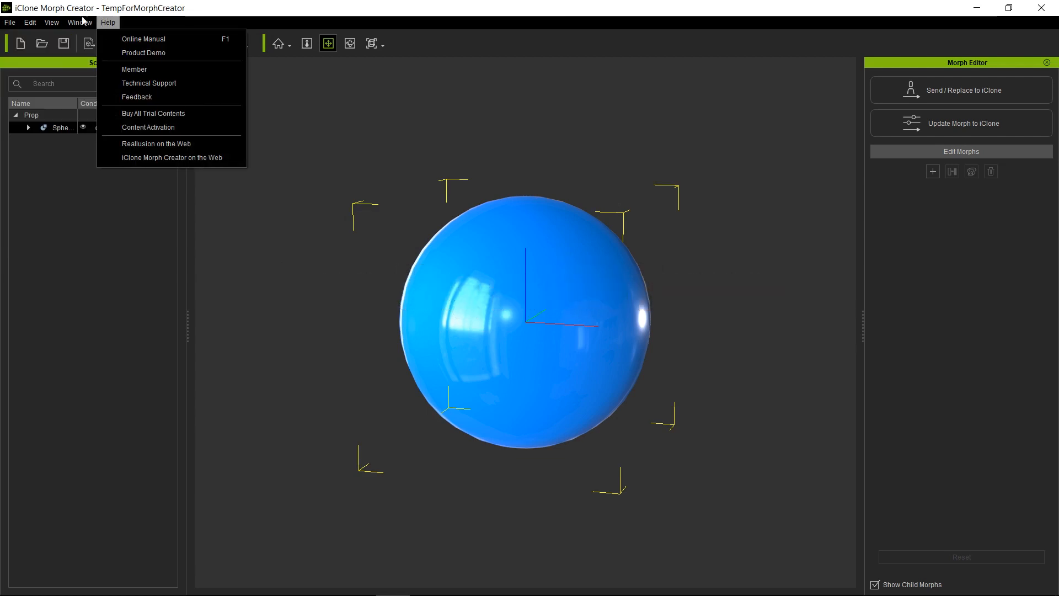
pyautogui.moveTo(80, 22)
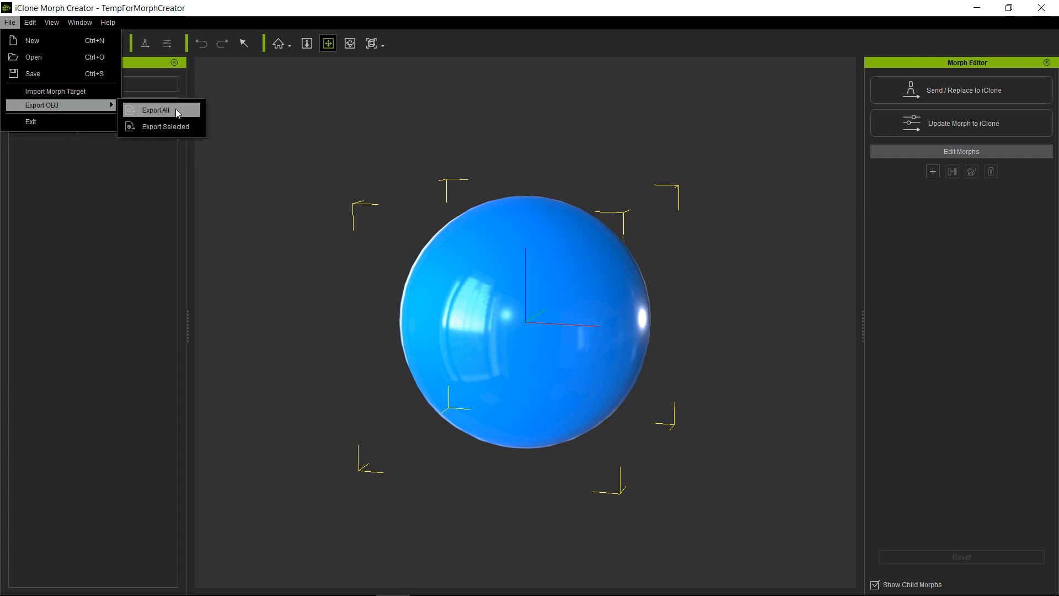
pyautogui.click(128, 5)
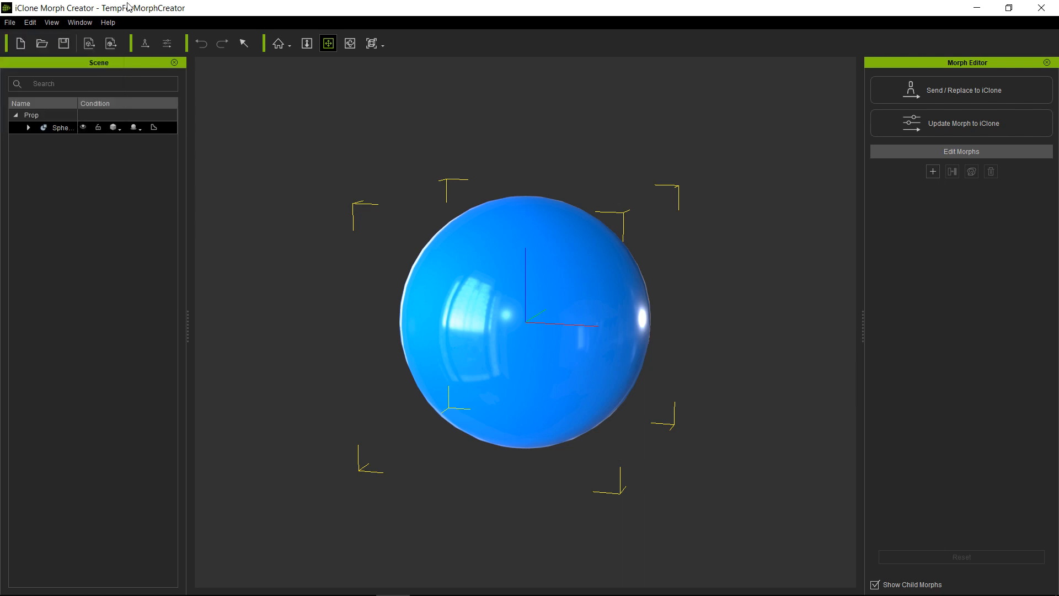
# - Start an OBJ export of the selected sphere with Y-Up axis, browsing to Tutorials, morphs, the Bouncing Ball - Morphing folder, objs on Drive_5 (H:)
pyautogui.click(111, 44)
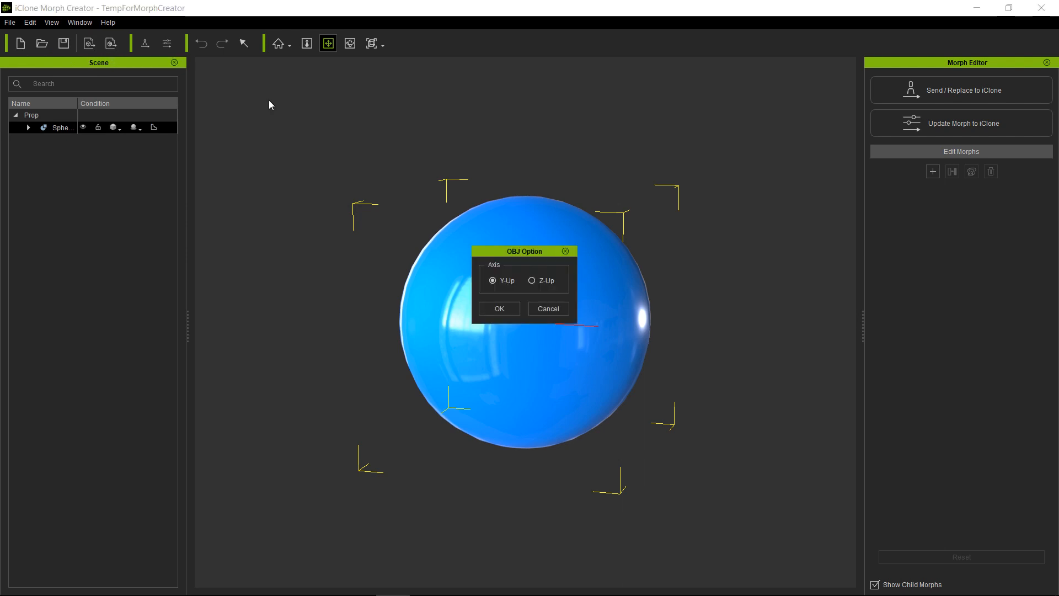
pyautogui.click(506, 309)
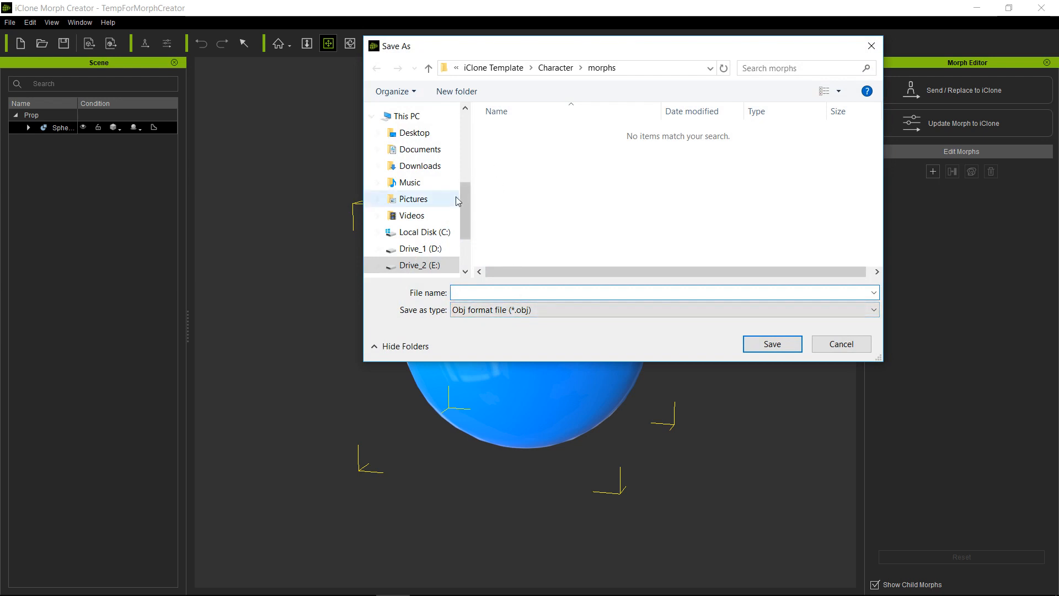
pyautogui.scroll(-1, 437, 217)
pyautogui.scroll(-1, 437, 219)
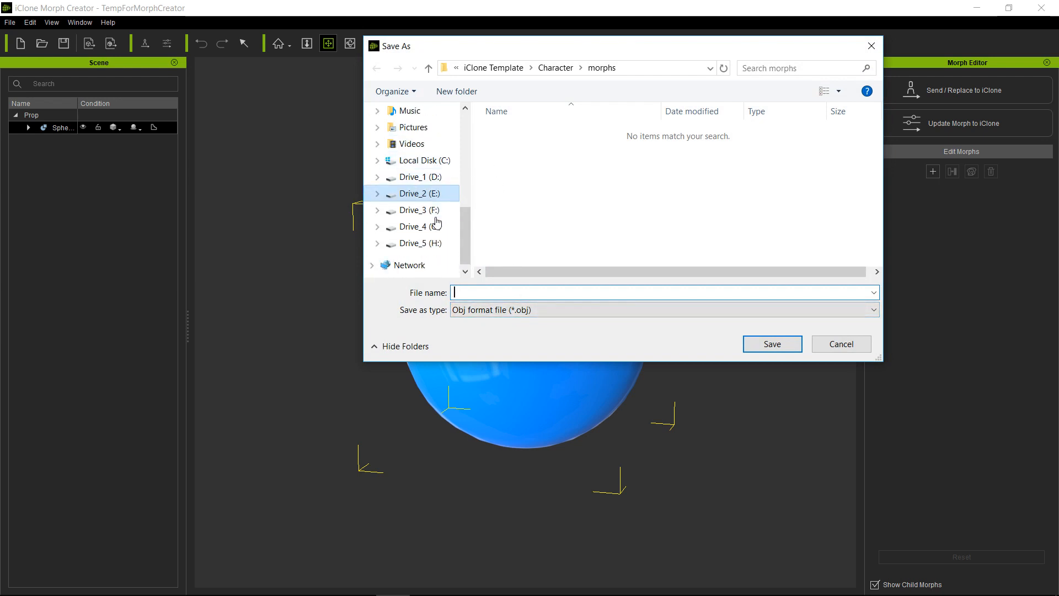
pyautogui.click(429, 246)
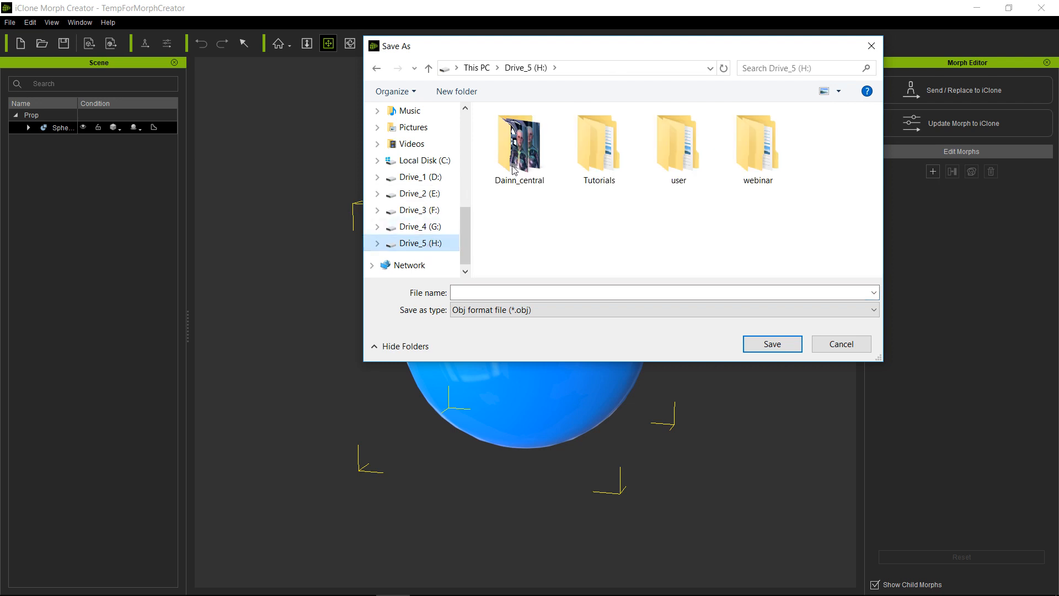
pyautogui.doubleClick(592, 141)
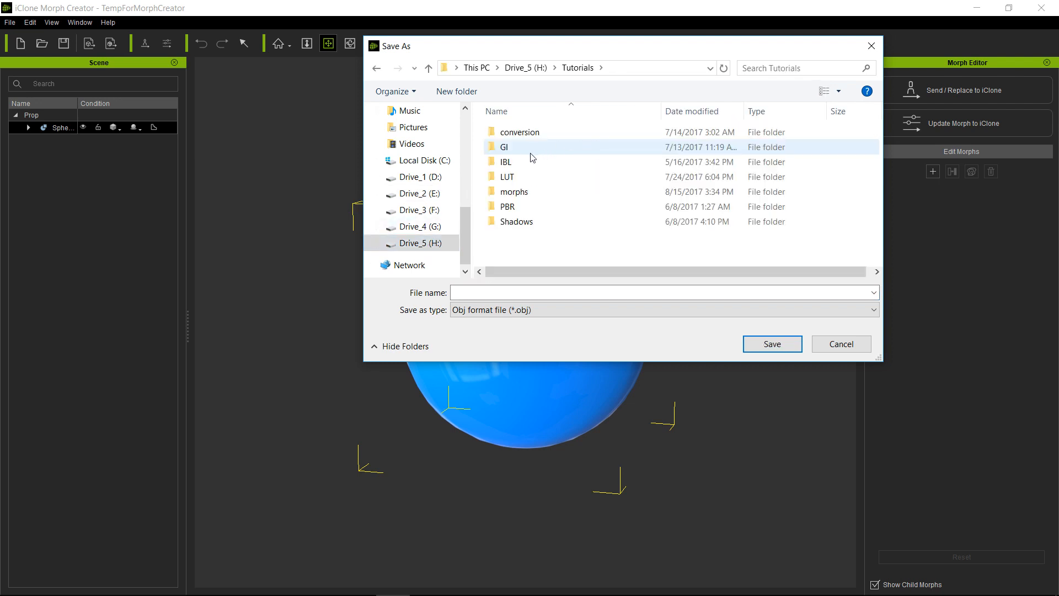
pyautogui.doubleClick(507, 192)
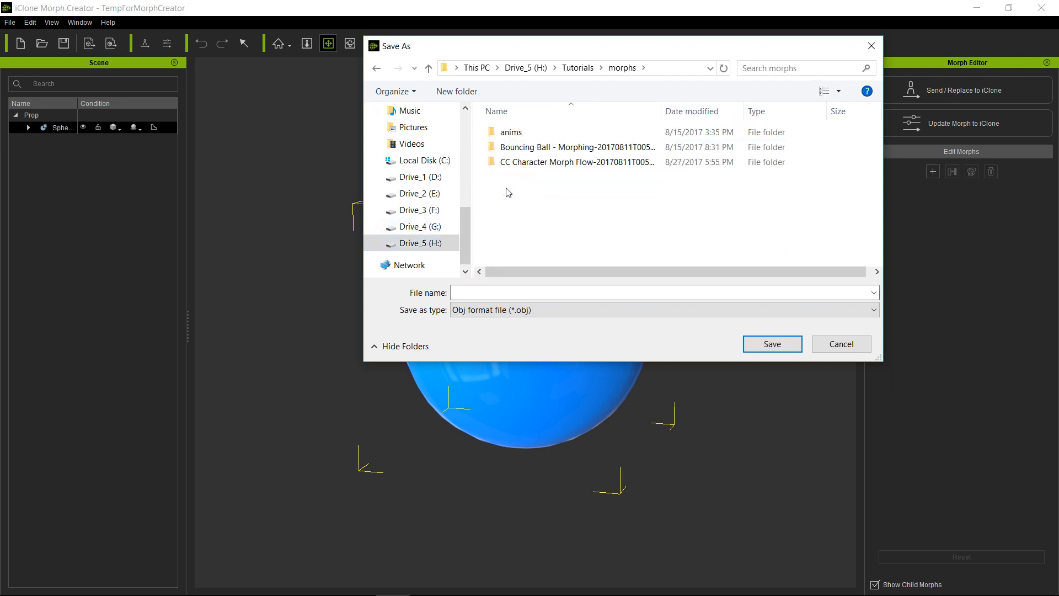
pyautogui.doubleClick(521, 148)
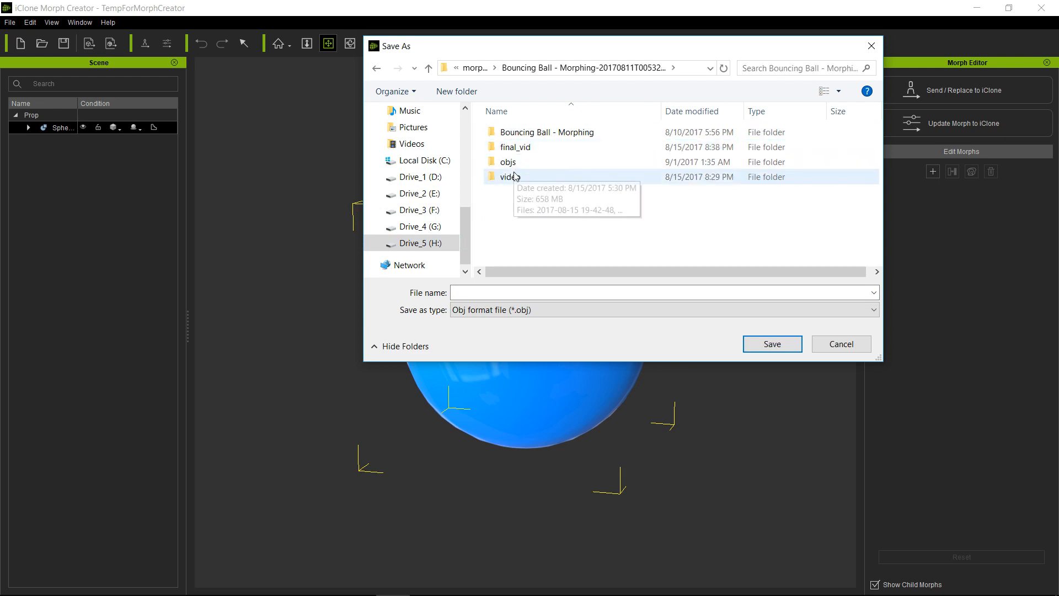
pyautogui.doubleClick(515, 161)
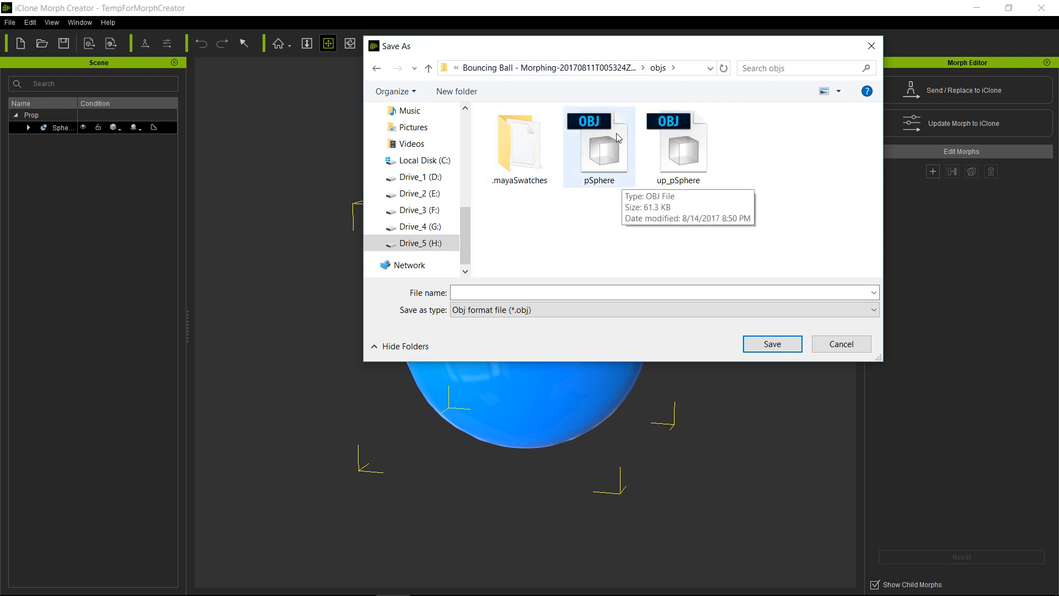
# - Save the exported sphere as pSphere in OBJ format, replacing the existing file
pyautogui.click(605, 151)
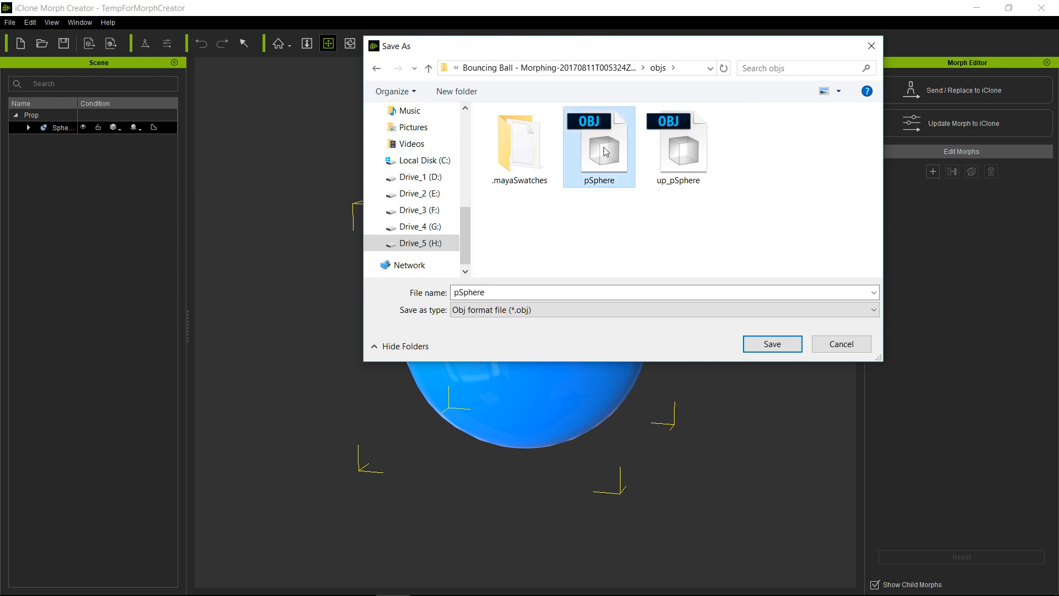
pyautogui.click(770, 346)
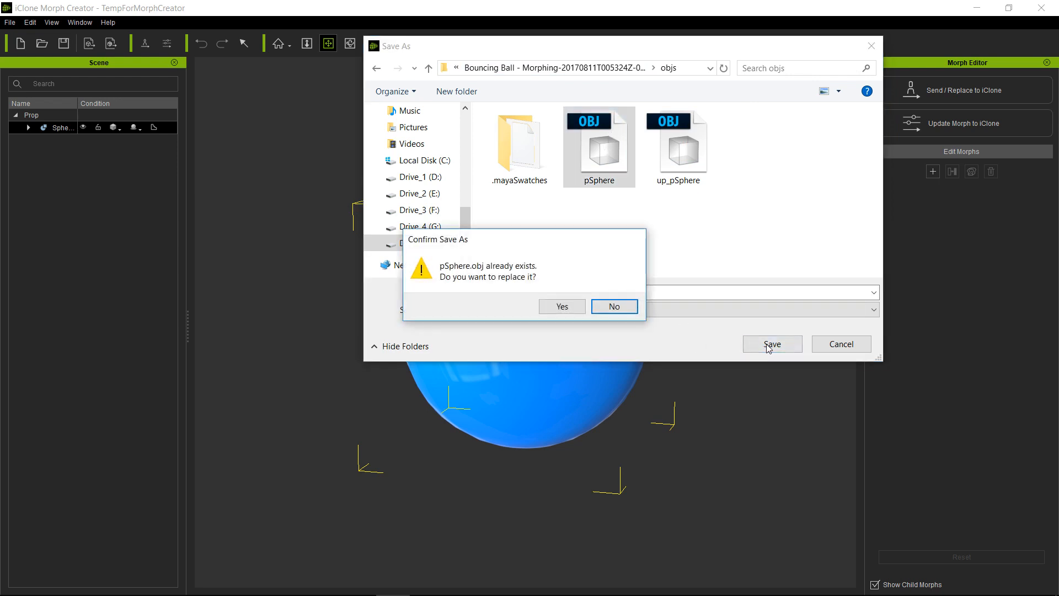
pyautogui.click(544, 307)
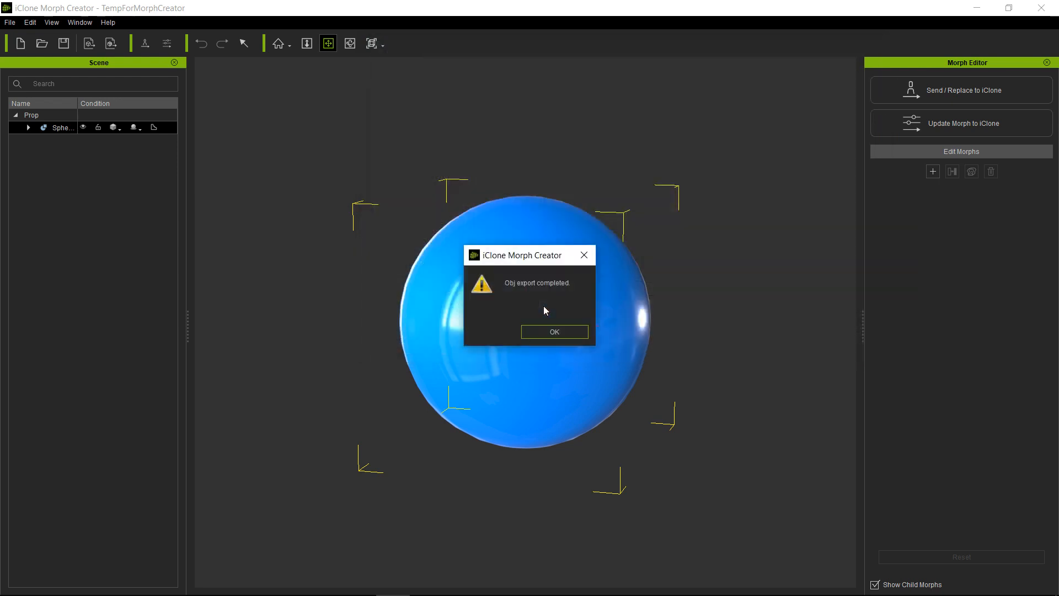
pyautogui.click(568, 333)
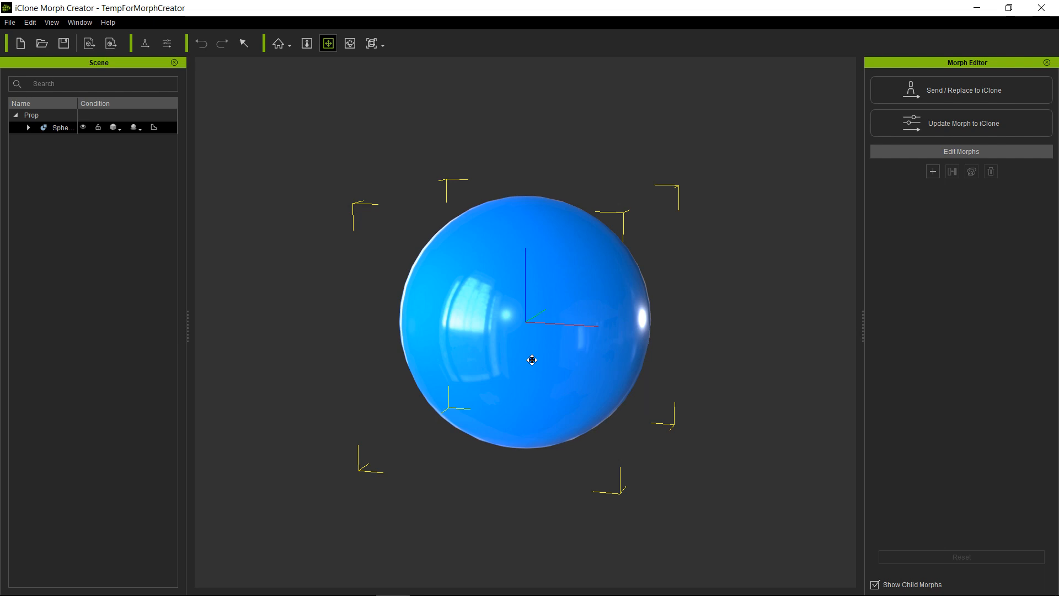
# - Switch to Autodesk Maya 2017 and import pSphere.obj from the objs folder into the empty scene
pyautogui.moveTo(365, 585)
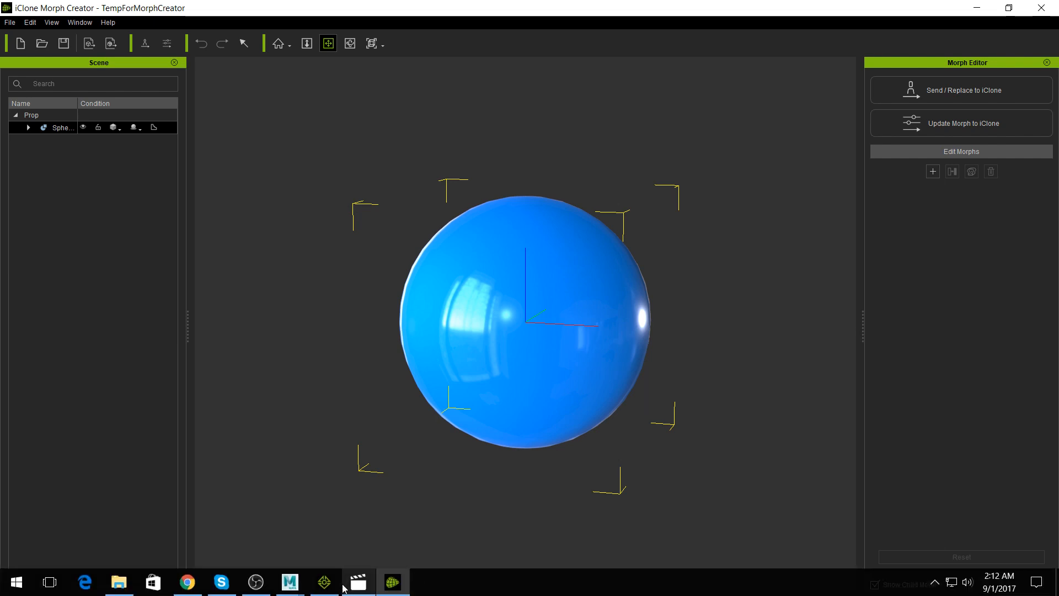
pyautogui.moveTo(292, 582)
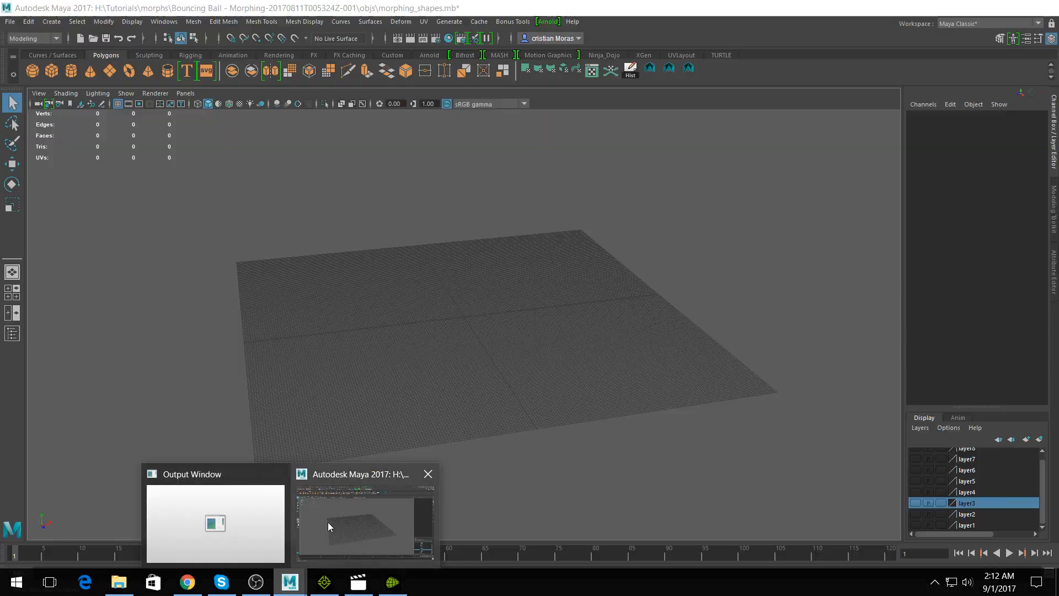
pyautogui.click(328, 521)
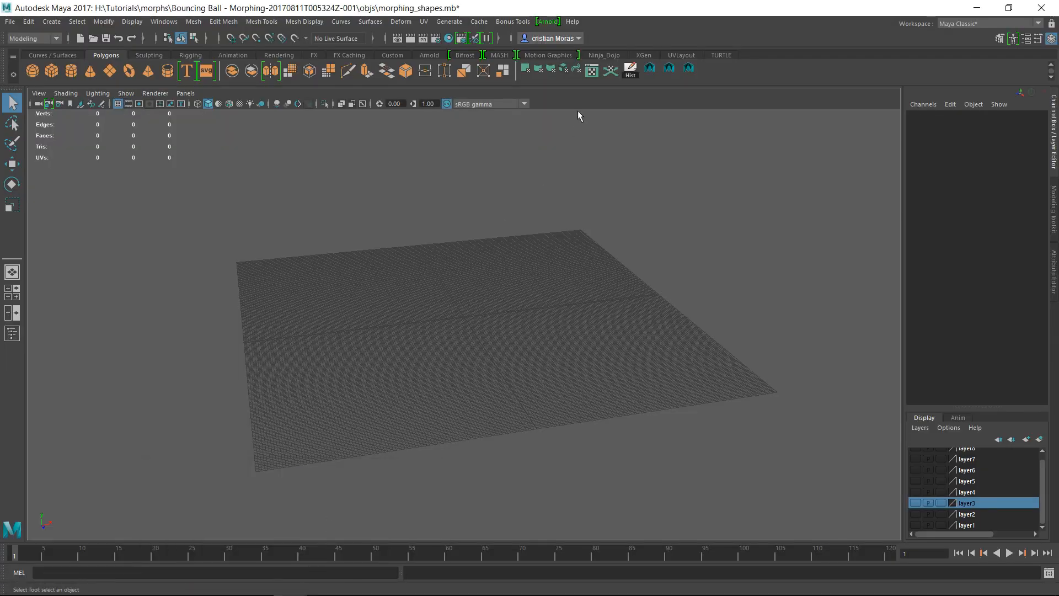
pyautogui.click(10, 22)
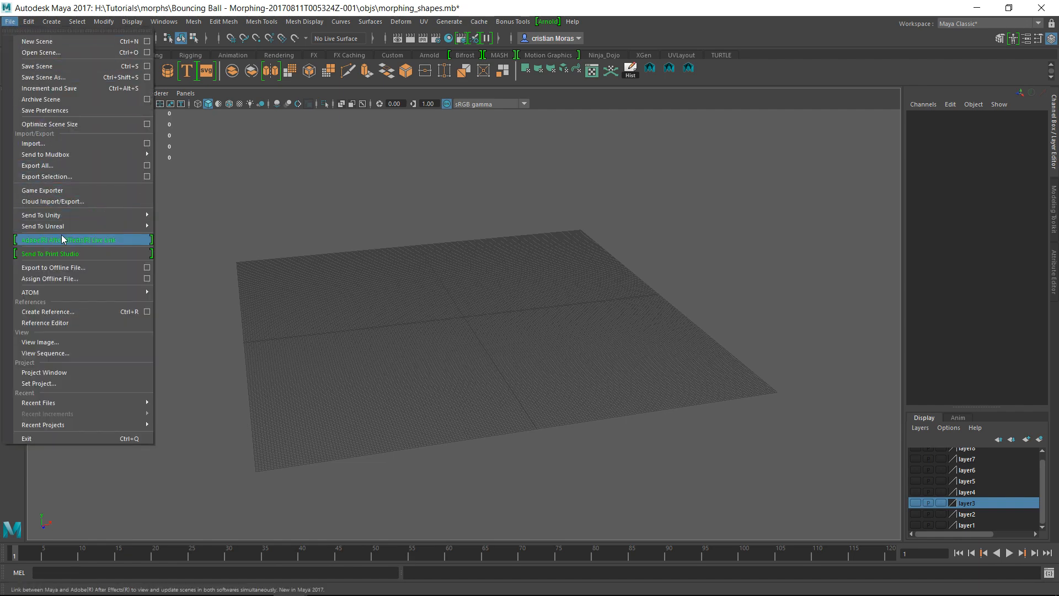
pyautogui.click(64, 143)
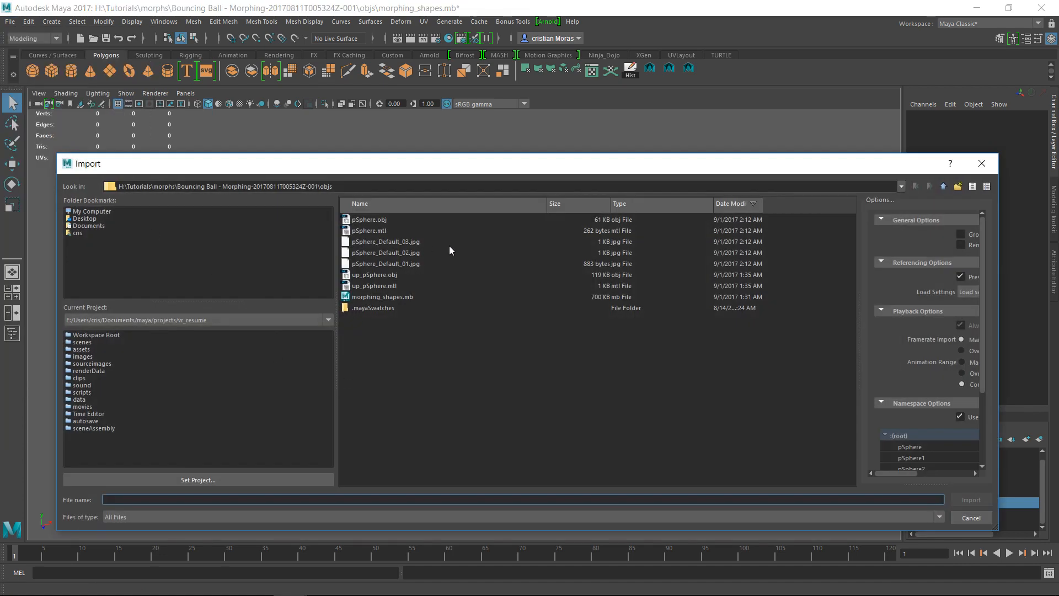
pyautogui.doubleClick(374, 220)
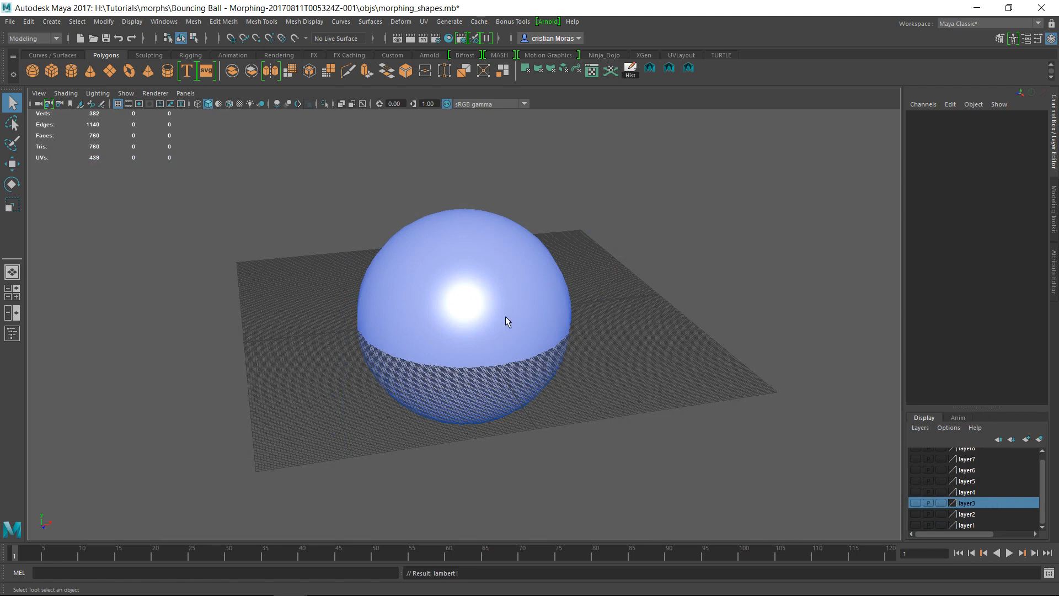
# - Apply a Lattice deformer to the imported sphere
pyautogui.click(411, 23)
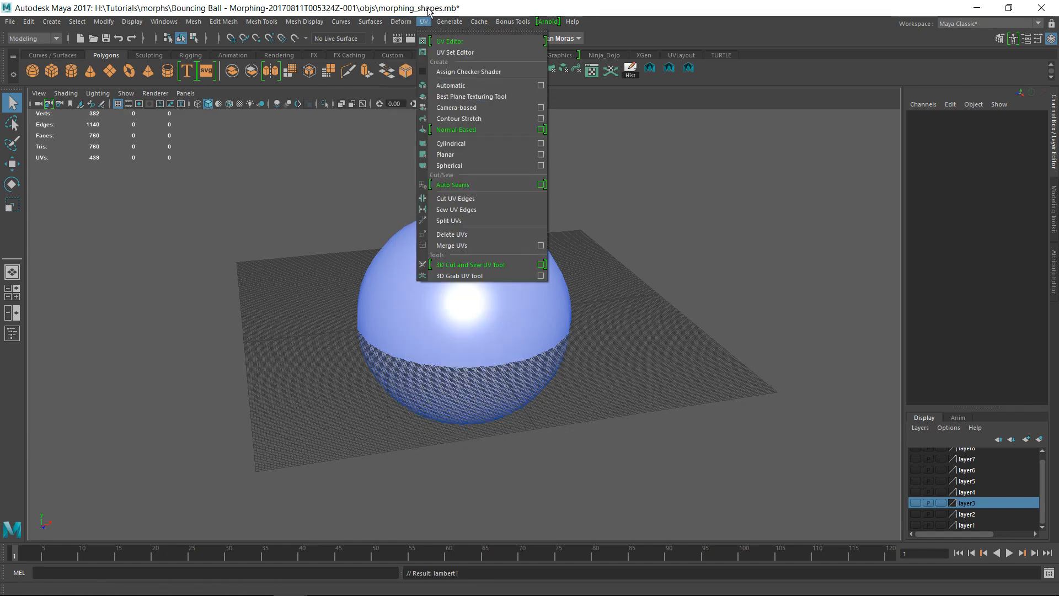
pyautogui.click(428, 9)
pyautogui.click(464, 317)
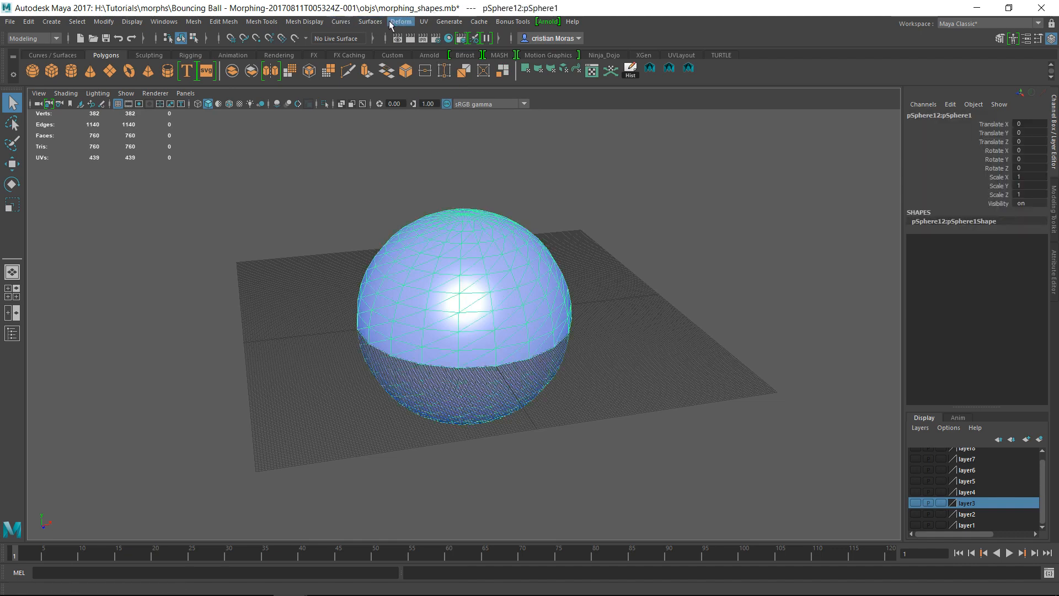
pyautogui.click(401, 22)
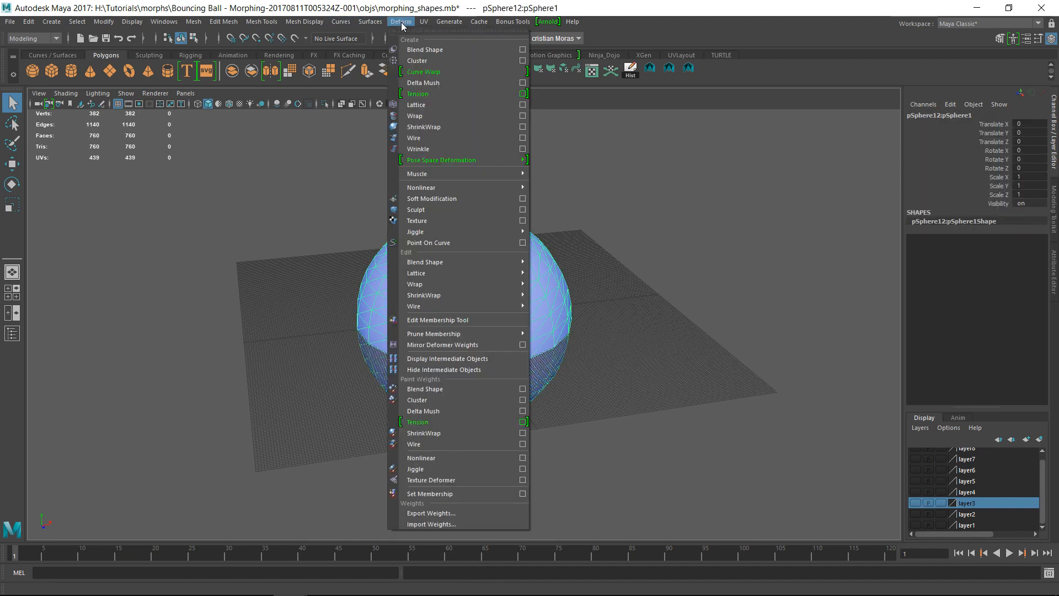
pyautogui.click(417, 105)
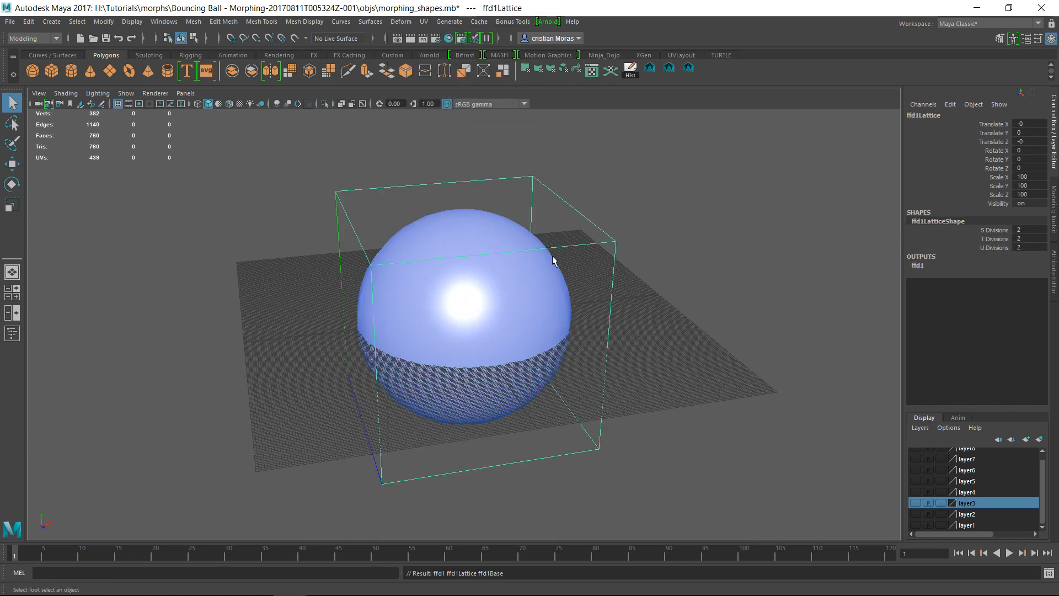
# - Select all the lattice's control points and scale them up uniformly to enlarge the sphere slightly
pyautogui.keyDown('alt'); pyautogui.moveTo(657, 420); pyautogui.dragTo(635, 350, button='right'); pyautogui.keyUp('alt')
pyautogui.keyDown('alt'); pyautogui.moveTo(636, 350); pyautogui.dragTo(613, 373); pyautogui.keyUp('alt')
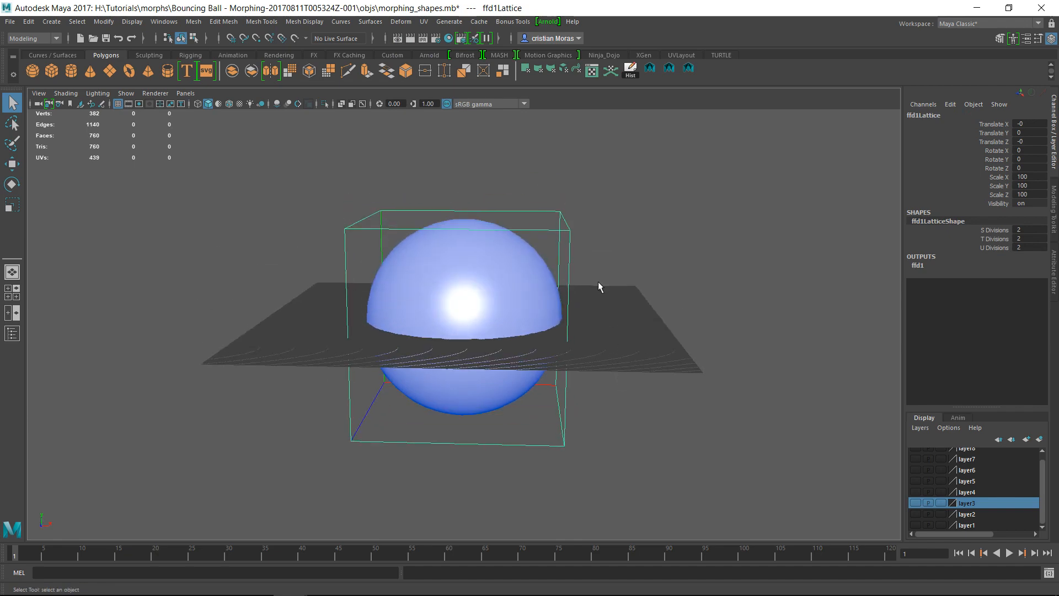
pyautogui.moveTo(567, 251); pyautogui.dragTo(583, 218, button='right')
pyautogui.moveTo(190, 164); pyautogui.dragTo(695, 480)
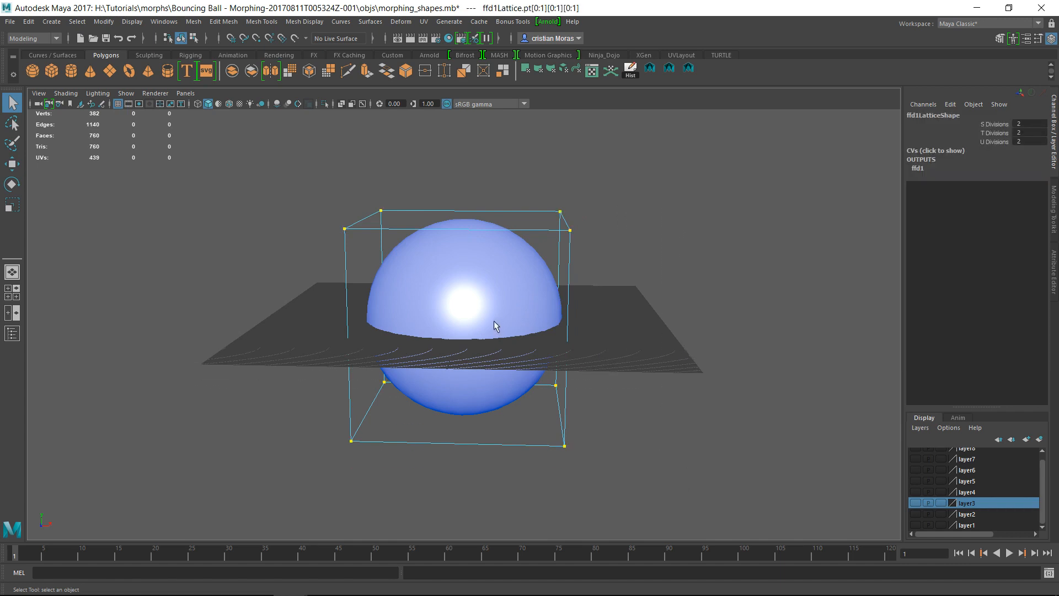
pyautogui.press('r')
pyautogui.moveTo(465, 315); pyautogui.dragTo(492, 305)
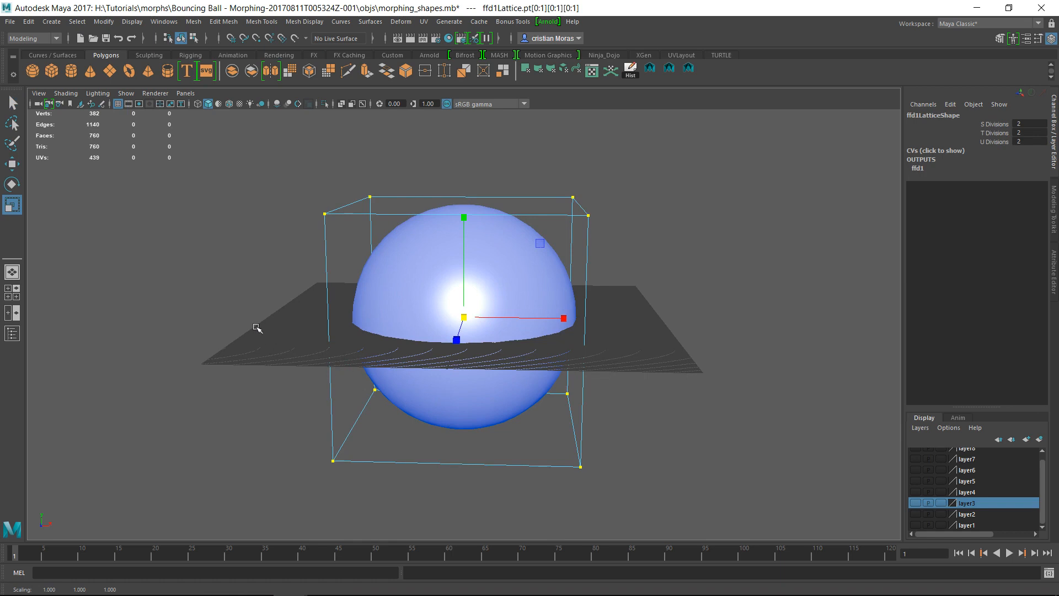
# - Scale the four bottom lattice points inward uniformly so the sphere tapers toward its base
pyautogui.click(219, 321)
pyautogui.moveTo(219, 321); pyautogui.dragTo(684, 537)
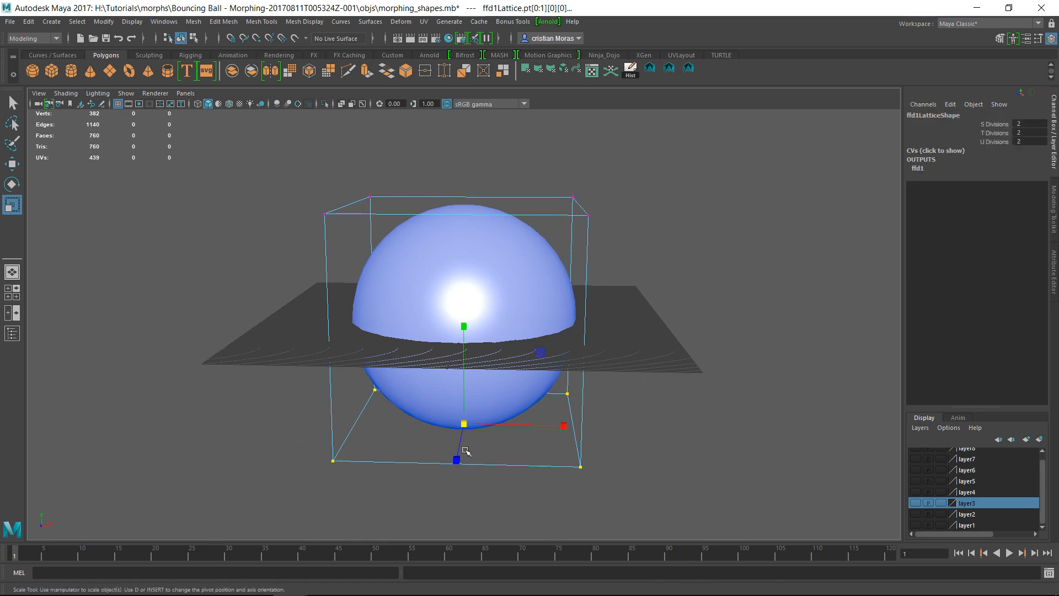
pyautogui.moveTo(460, 428); pyautogui.dragTo(401, 503)
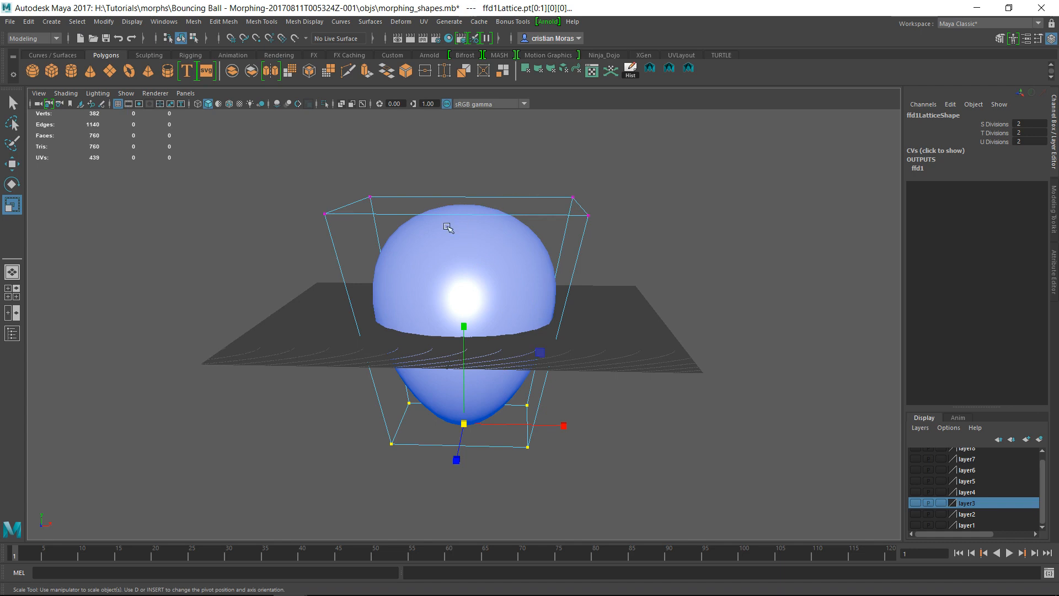
# - Delete the deformed sphere's history to bake in the shape and remove the lattice
pyautogui.click(460, 256)
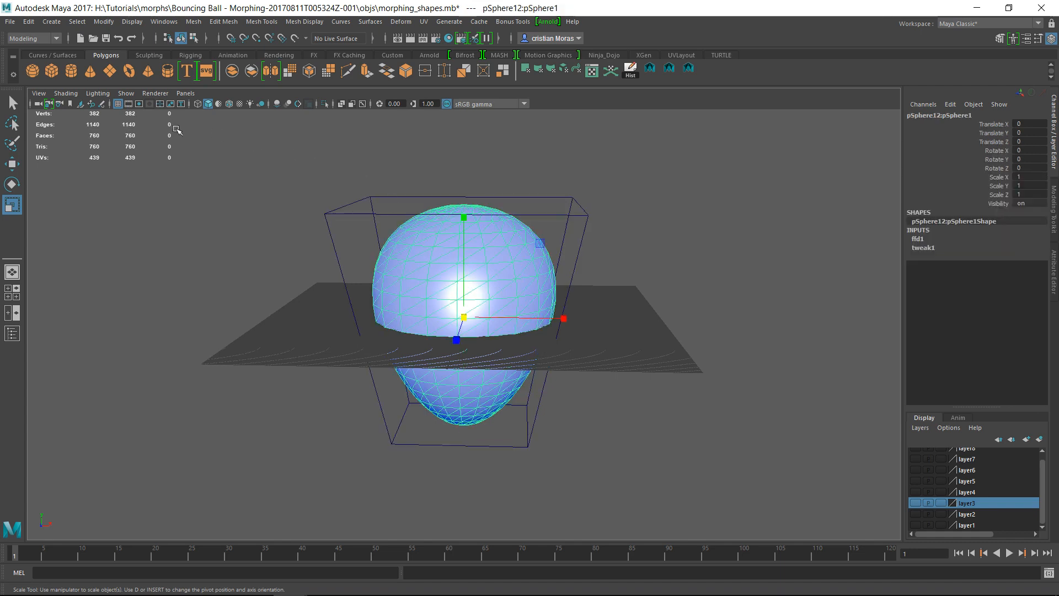
pyautogui.click(29, 21)
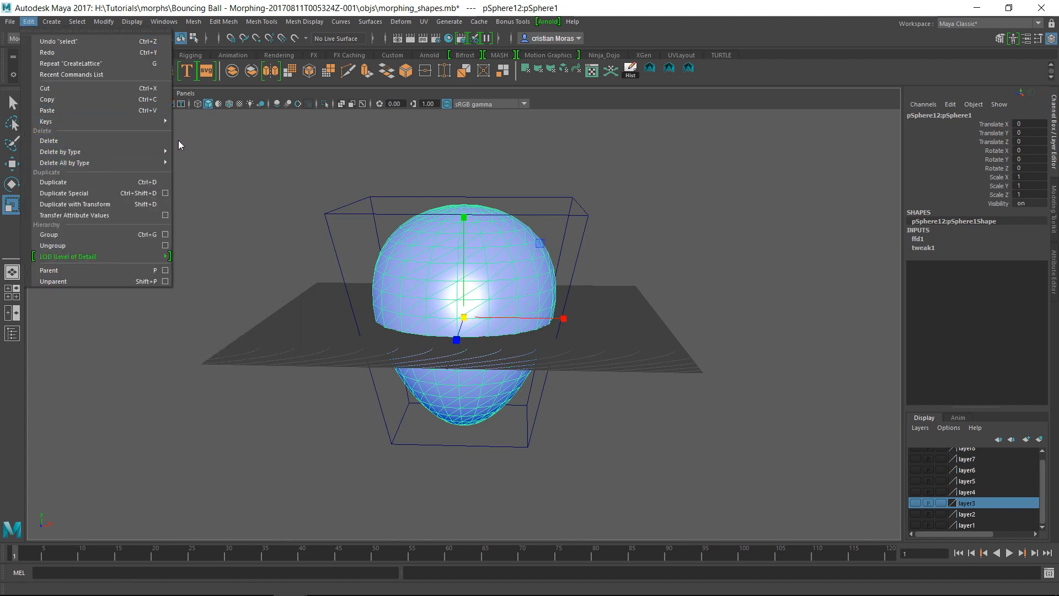
pyautogui.moveTo(130, 150)
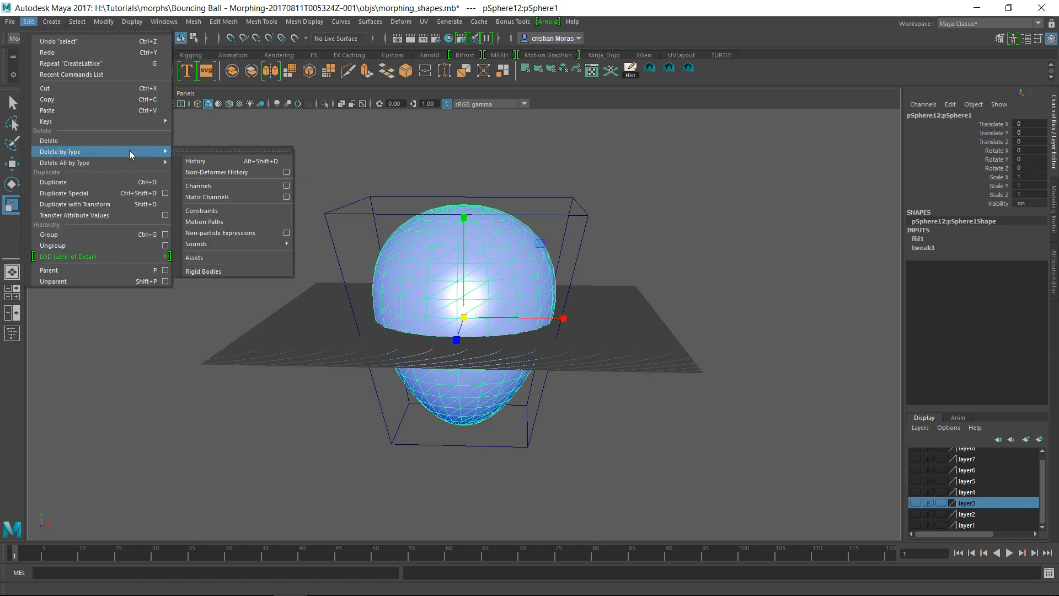
pyautogui.click(205, 162)
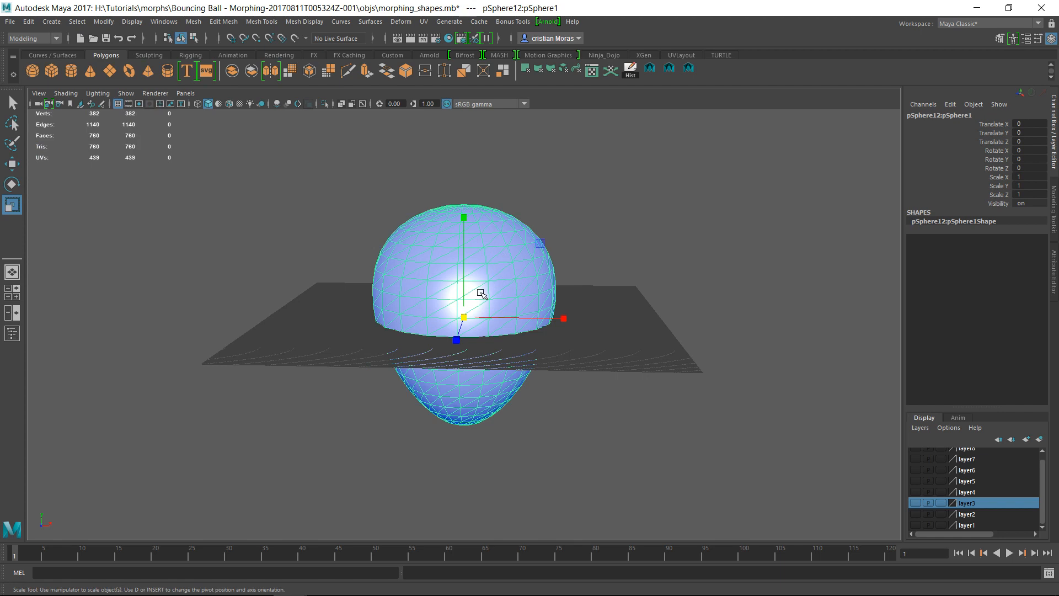
# - Rename the deformed sphere to up_pSphere1, replacing its imported name prefix with up_
pyautogui.press('f')
pyautogui.click(937, 116)
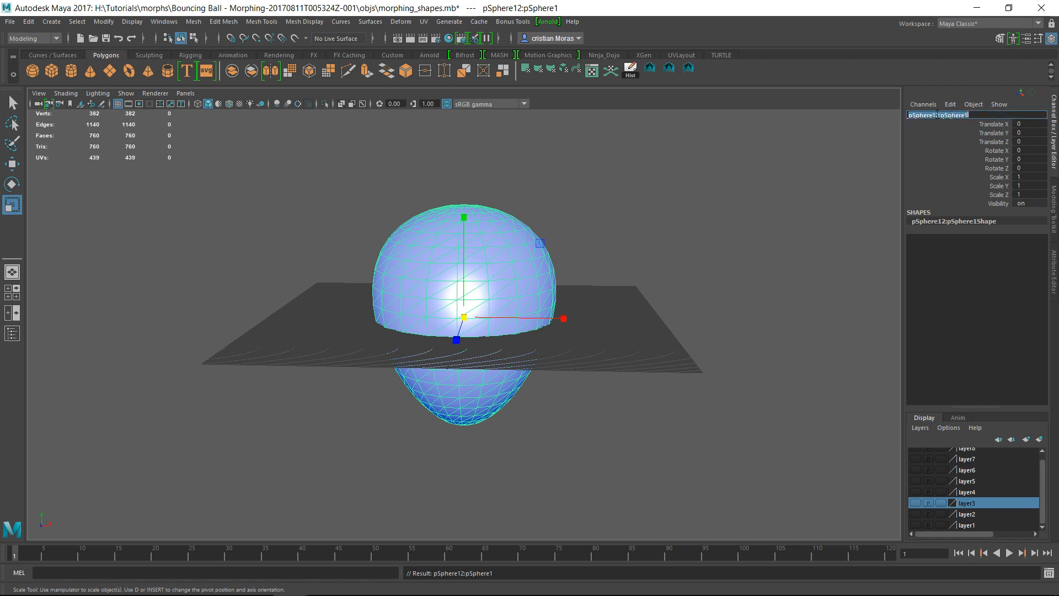
pyautogui.moveTo(941, 114); pyautogui.dragTo(893, 114)
pyautogui.write('up_')
pyautogui.press('Return')
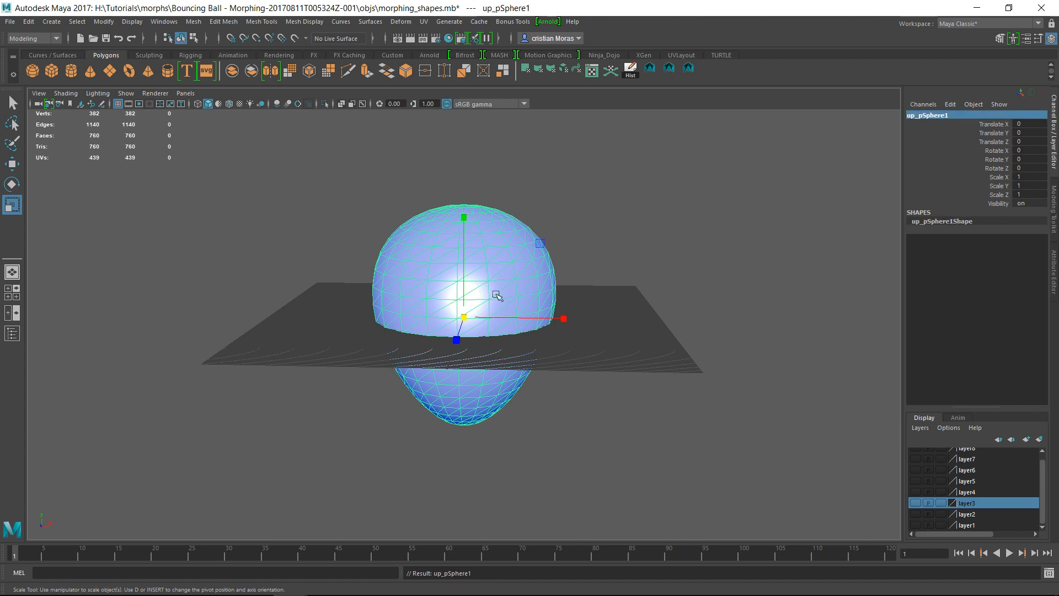
# - Move up_pSphere1 to about -144 along X and show layer1 with the previously prepared up shape
pyautogui.press('w')
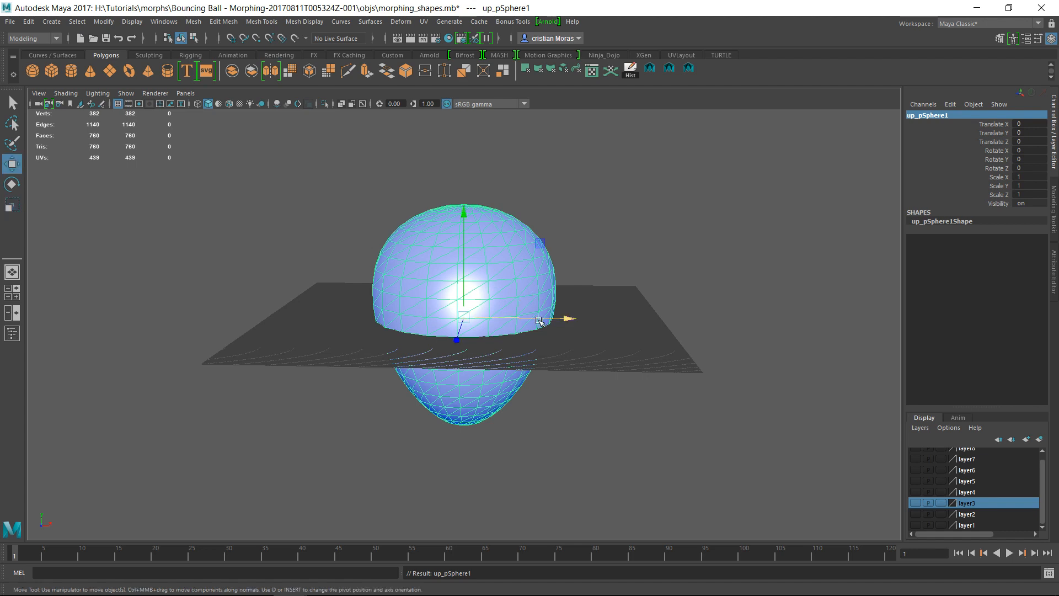
pyautogui.moveTo(571, 321); pyautogui.dragTo(294, 316)
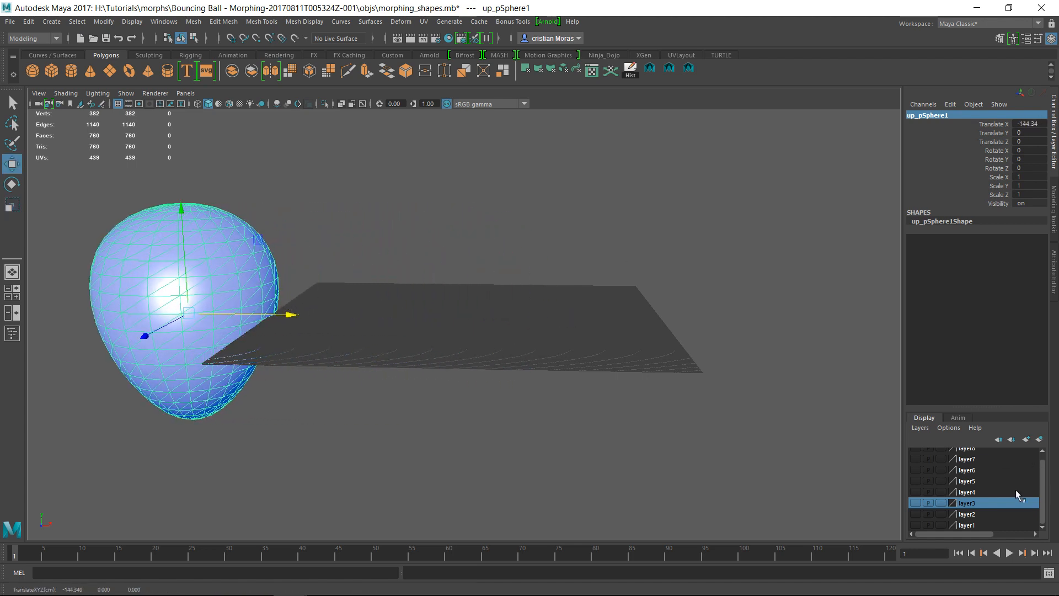
pyautogui.click(993, 522)
pyautogui.click(914, 525)
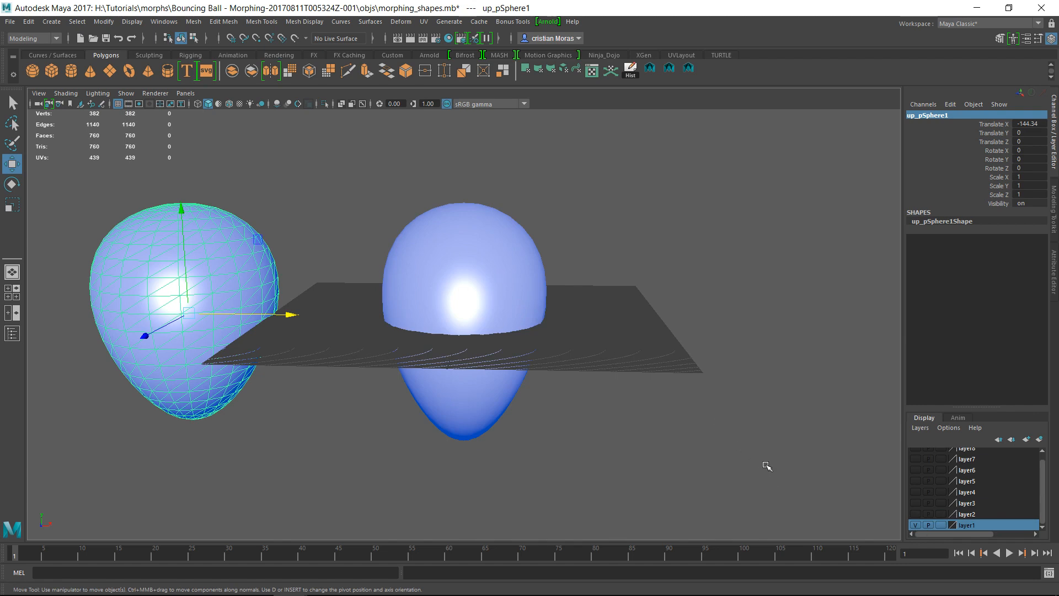
# - Export the layer1 sphere up_pShere as an OBJ, overwriting up_pSphere.obj in the objs folder
pyautogui.click(513, 253)
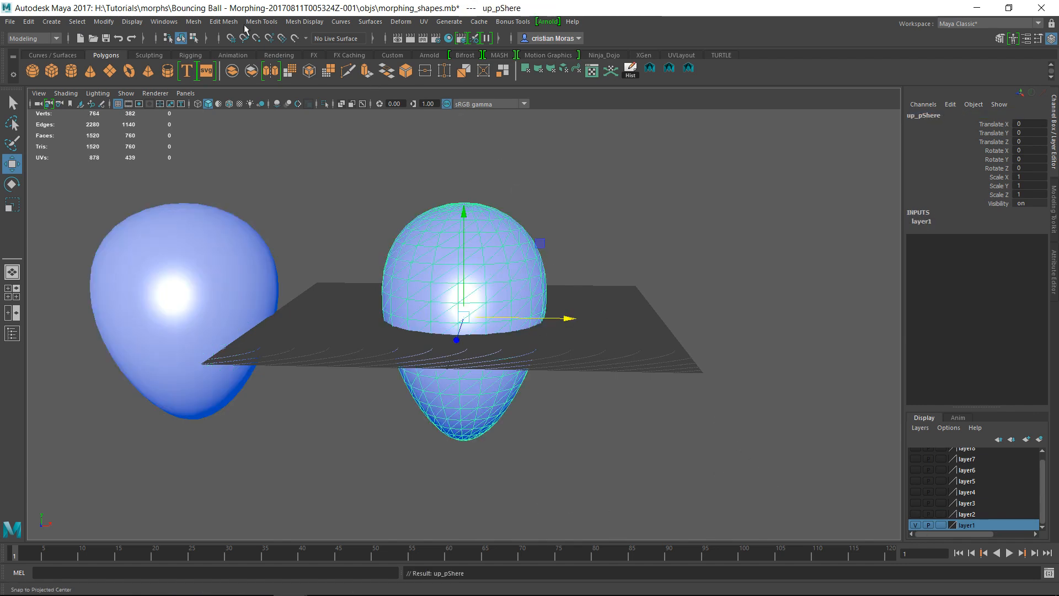
pyautogui.click(10, 21)
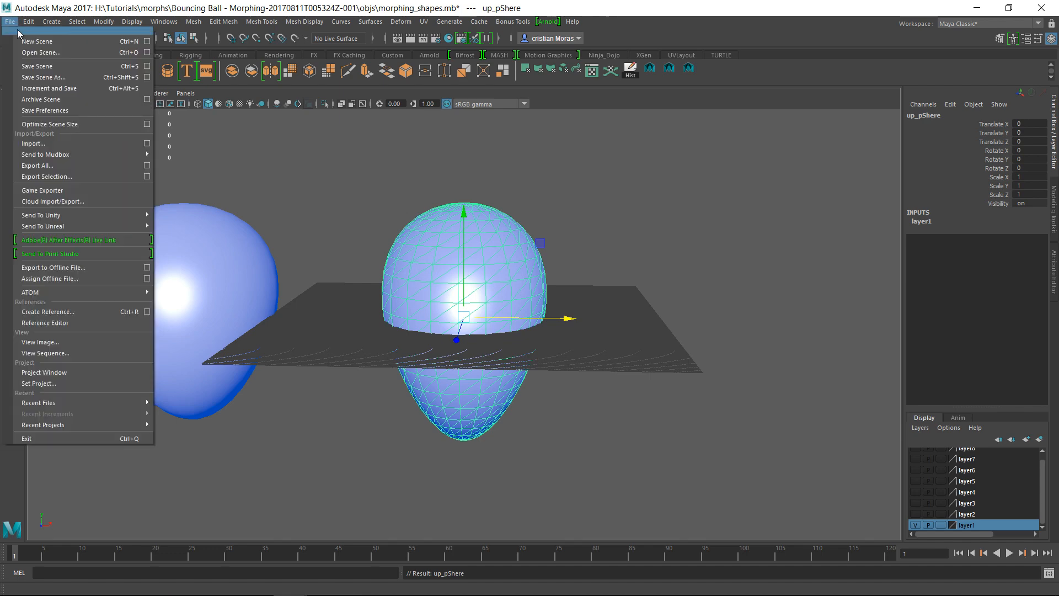
pyautogui.moveTo(28, 157)
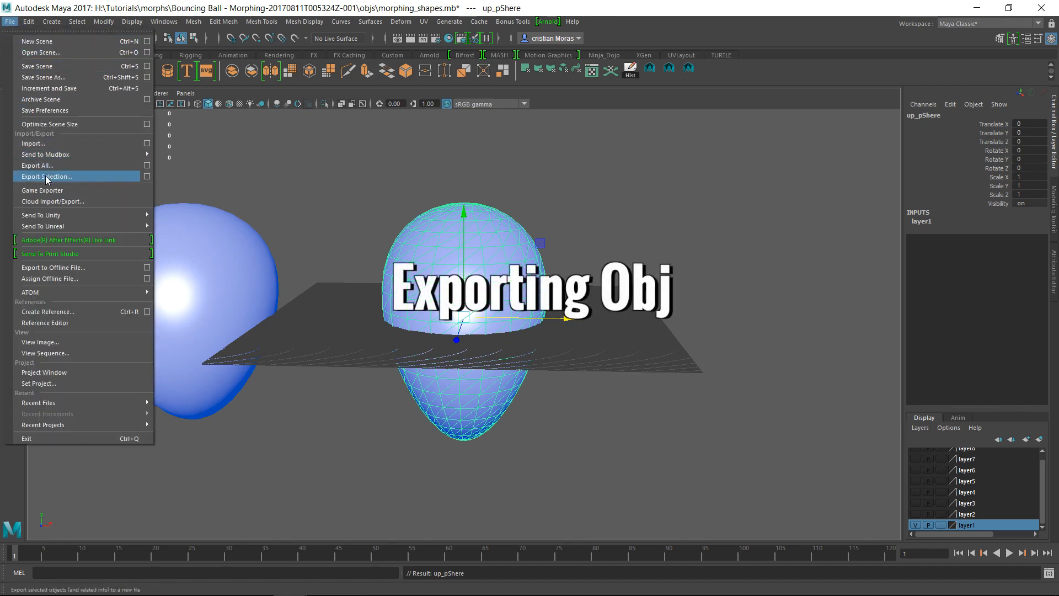
pyautogui.click(46, 176)
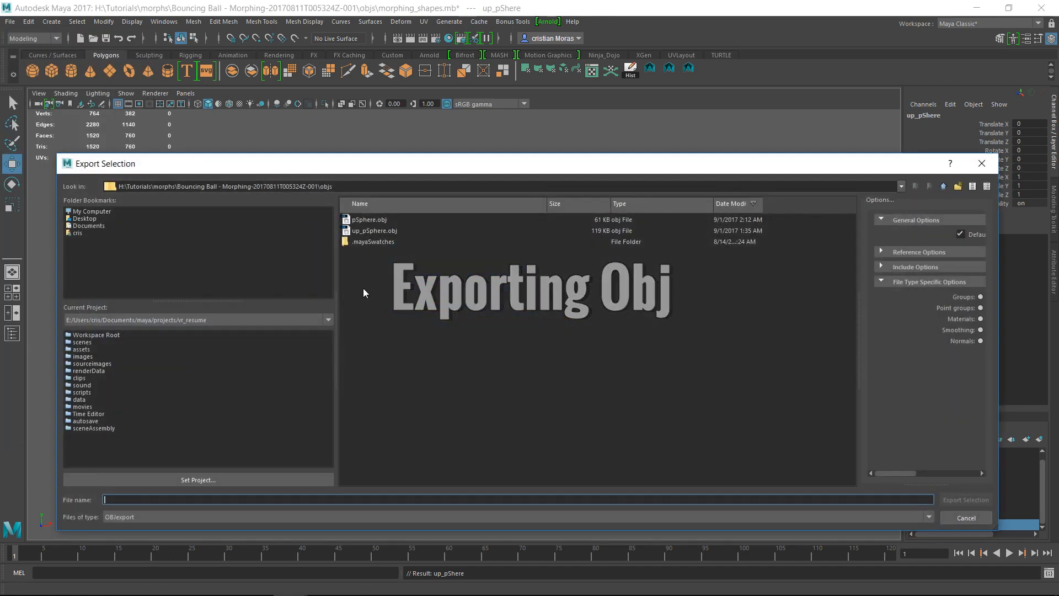
pyautogui.click(387, 237)
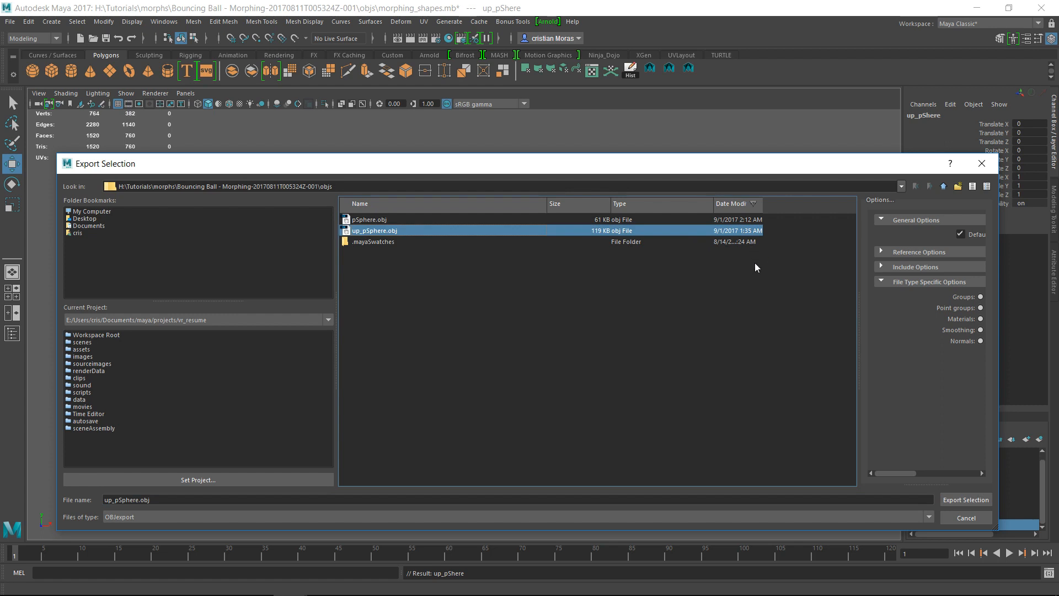
pyautogui.click(964, 500)
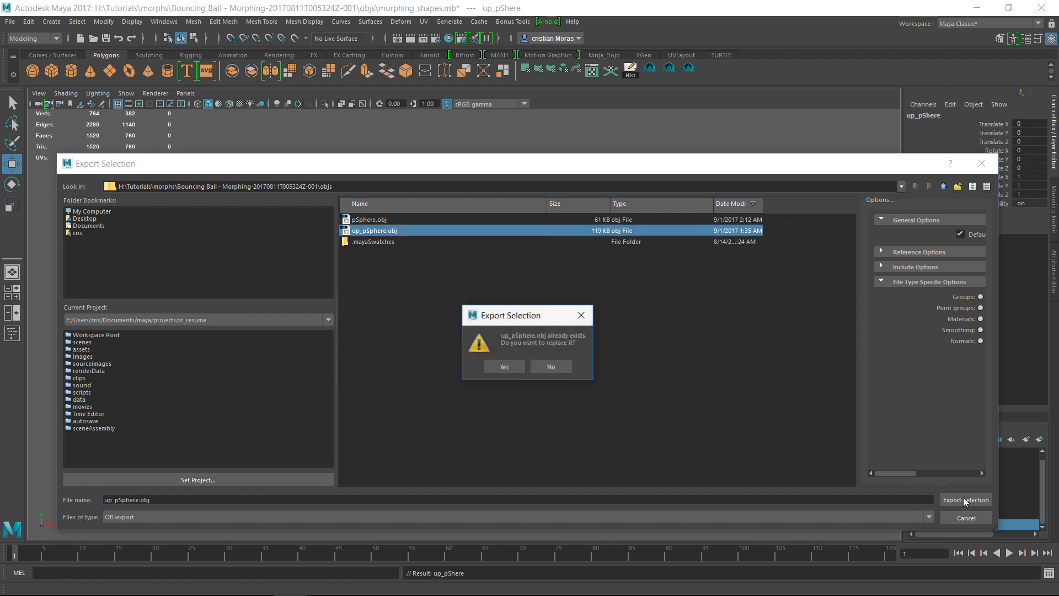
pyautogui.click(504, 367)
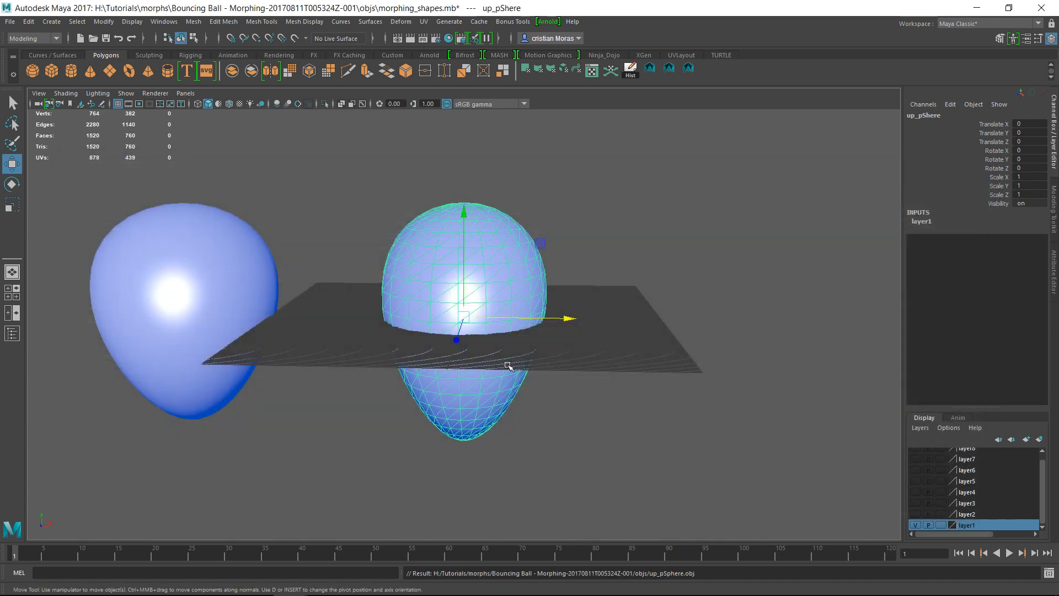
# - Show layer2, layer3 and layer4 to bring the other prepared morph shapes into the scene
pyautogui.click(916, 513)
pyautogui.click(916, 504)
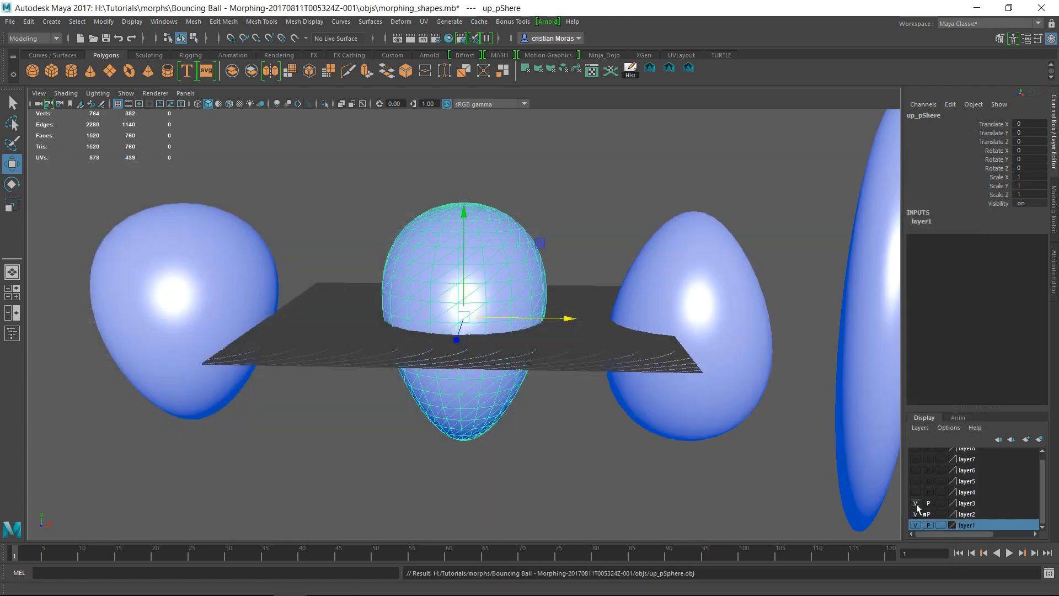
pyautogui.click(915, 491)
pyautogui.scroll(-5, 656, 325)
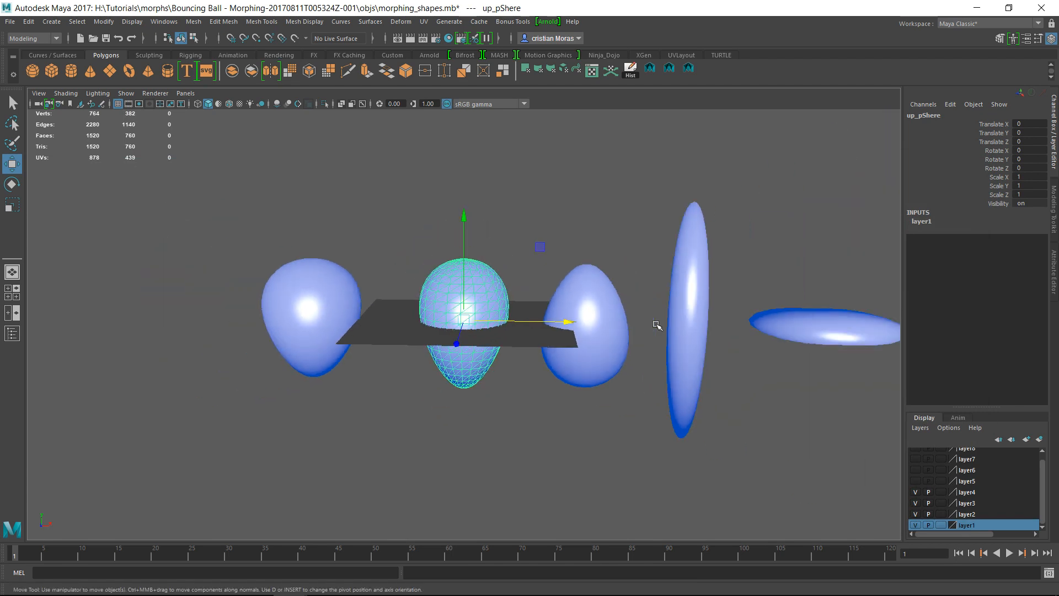
# - Export the egg-shaped layer2 sphere as down_pSphere.obj in the objs folder
pyautogui.click(589, 308)
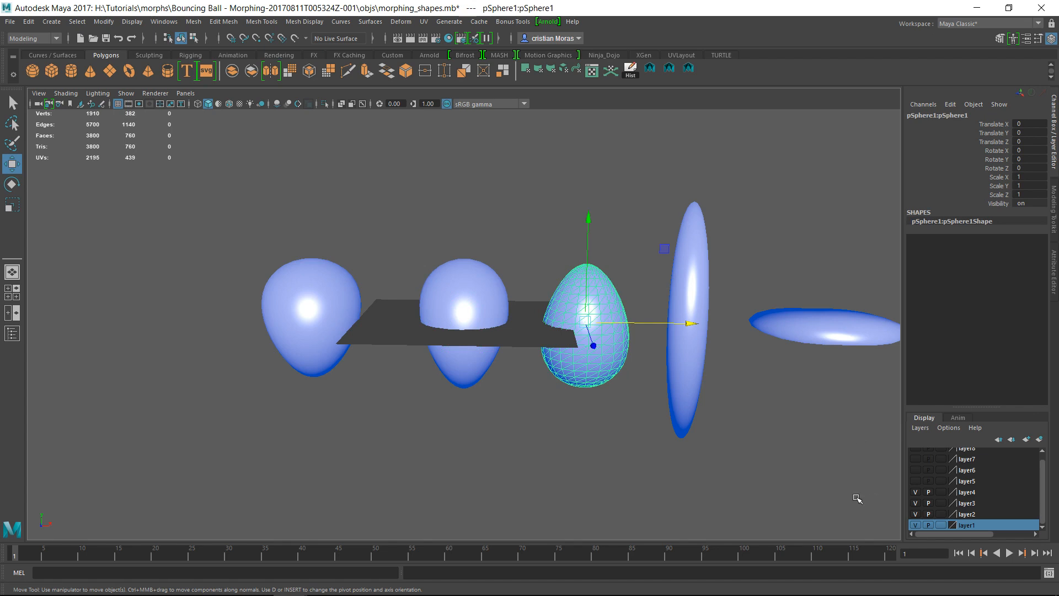
pyautogui.press('Up')
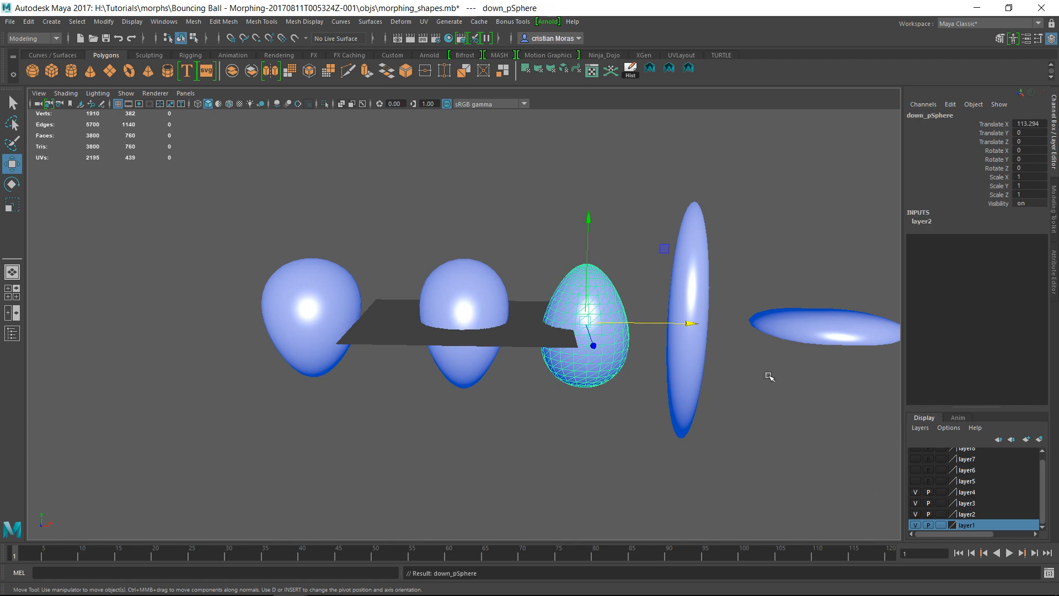
pyautogui.click(12, 23)
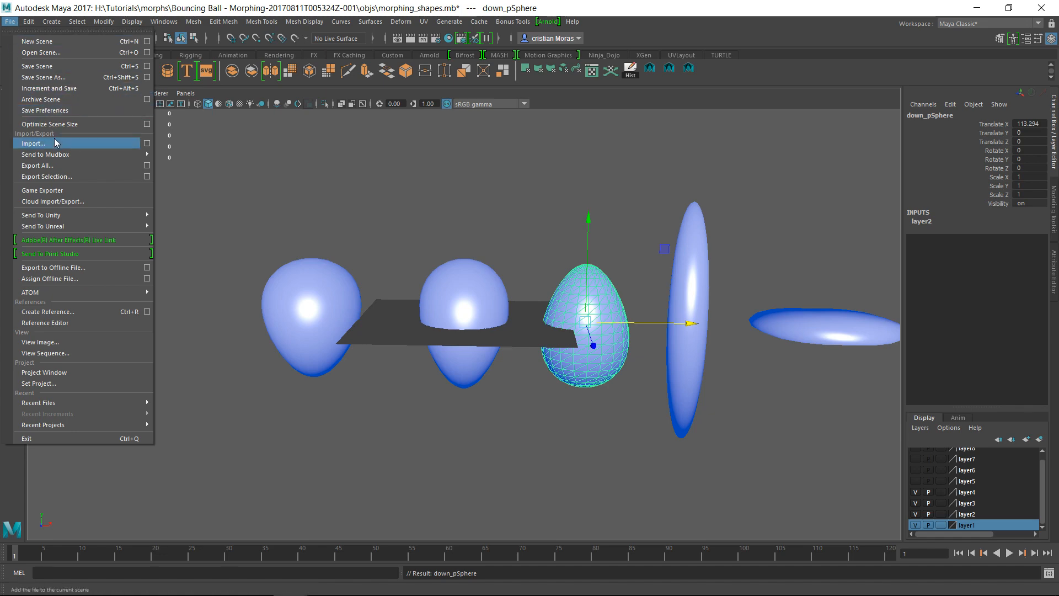
pyautogui.click(49, 176)
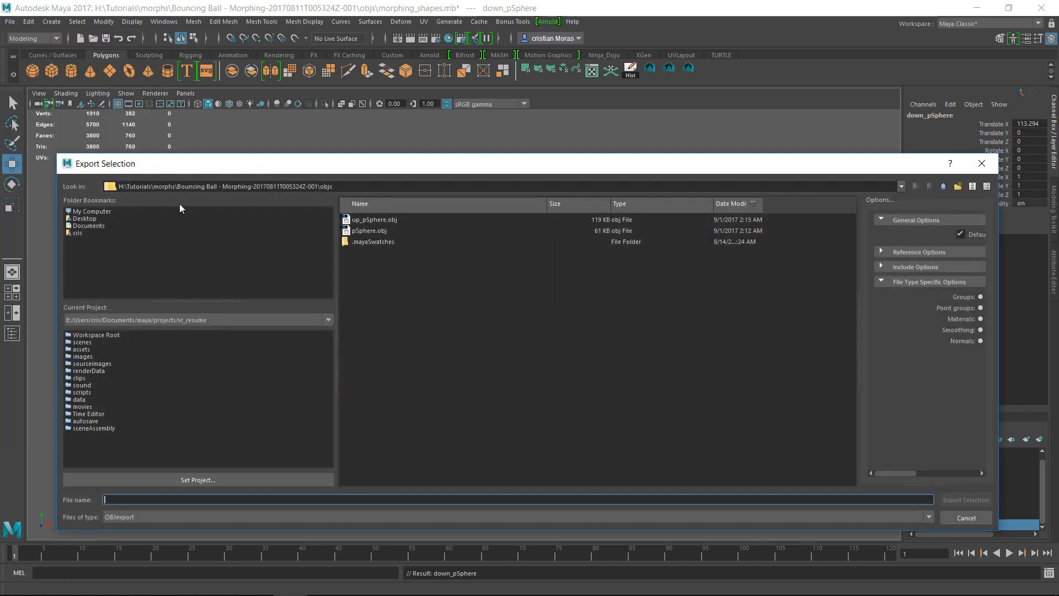
pyautogui.click(379, 220)
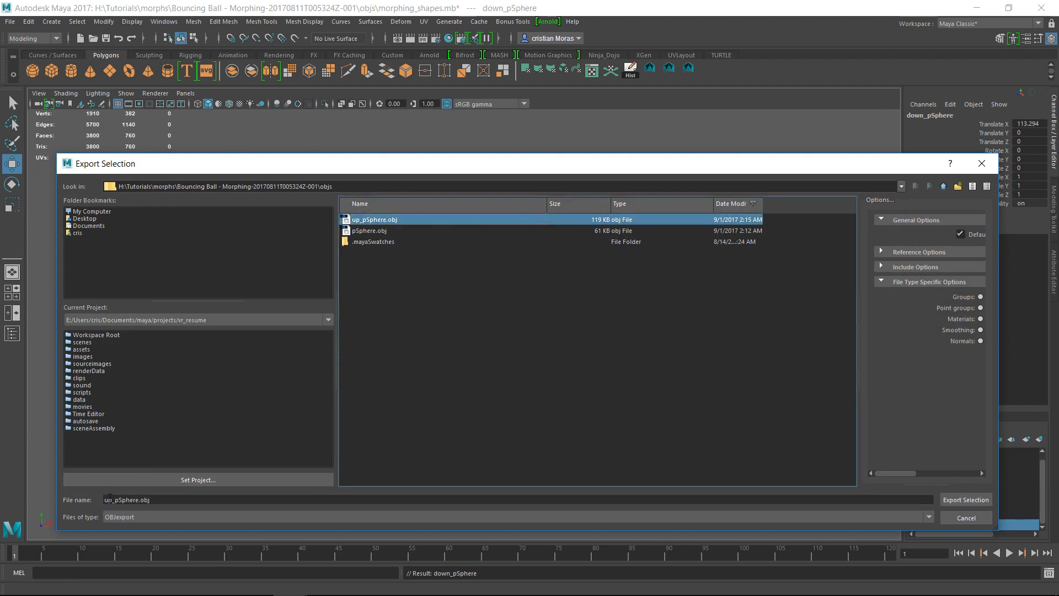
pyautogui.moveTo(104, 499); pyautogui.dragTo(112, 498)
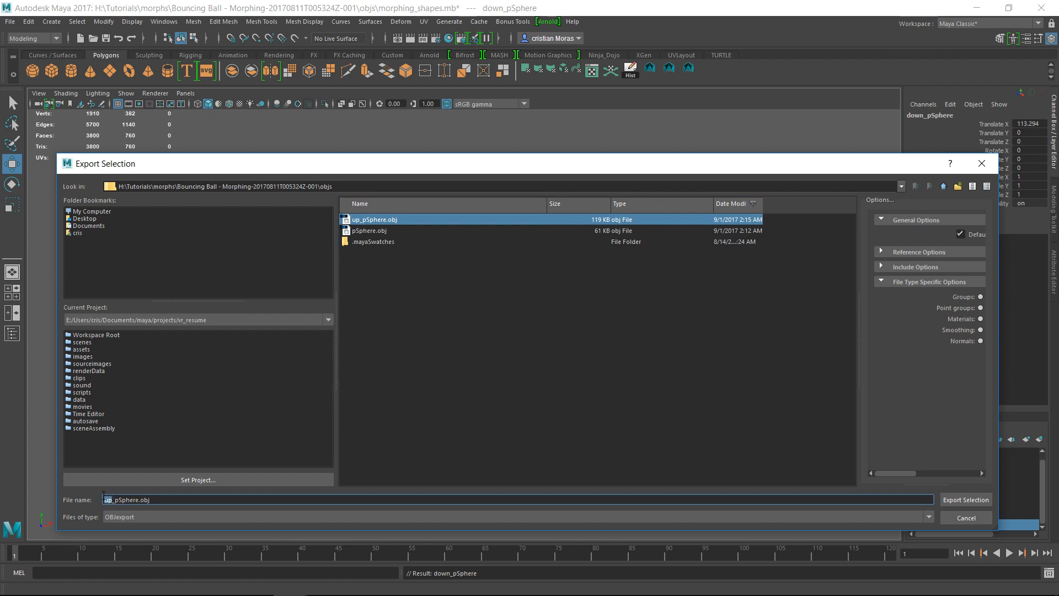
pyautogui.write('down')
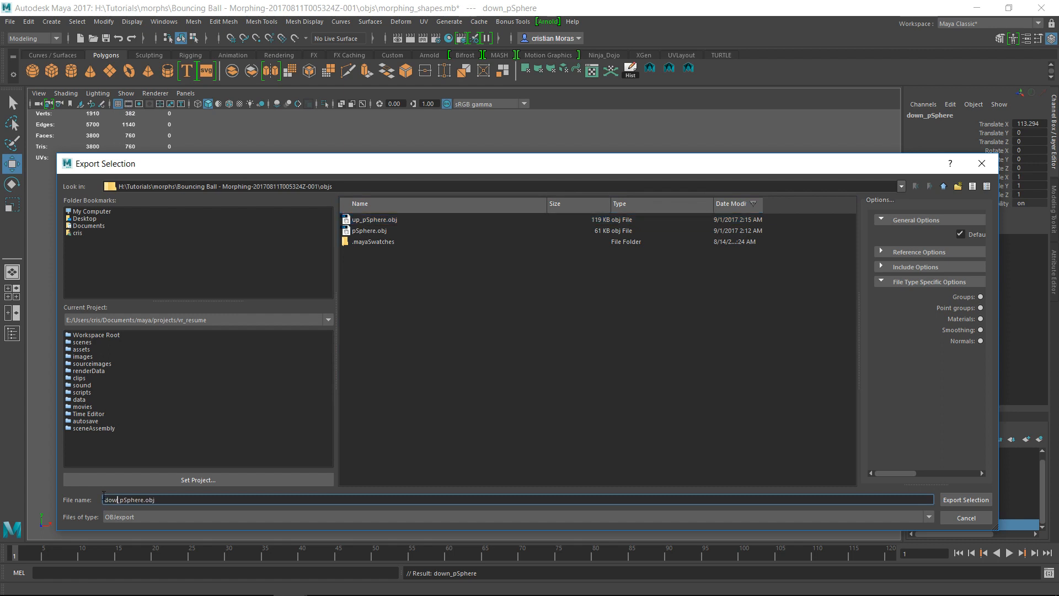
pyautogui.press('Return')
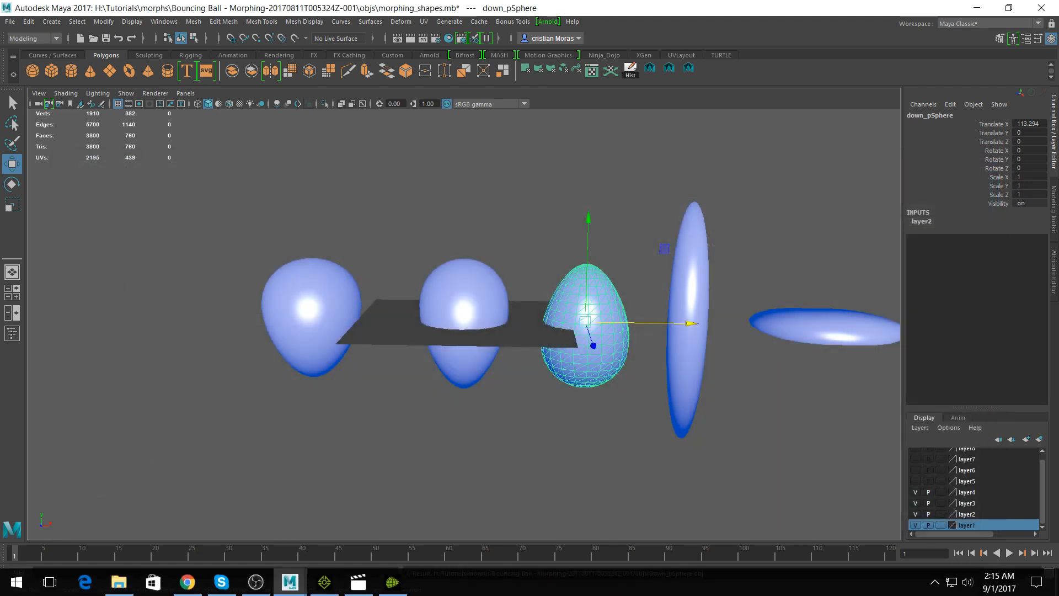
# - Switch to iClone Morph Creator, add up_pSphere.obj as a morph with the Y-Up axis, and test its slider, returning it to 0
pyautogui.click(392, 581)
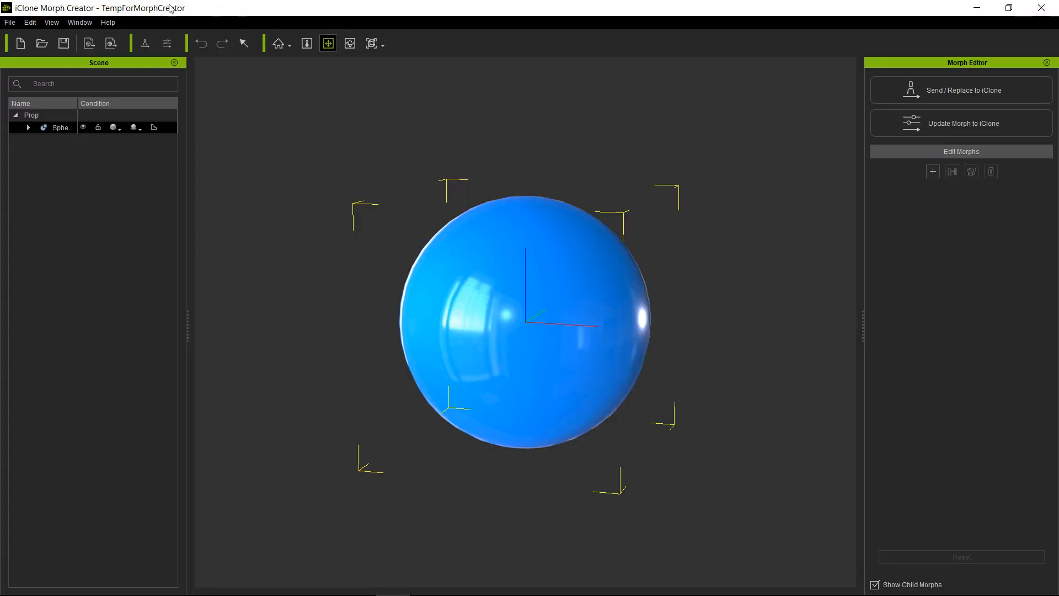
pyautogui.click(931, 173)
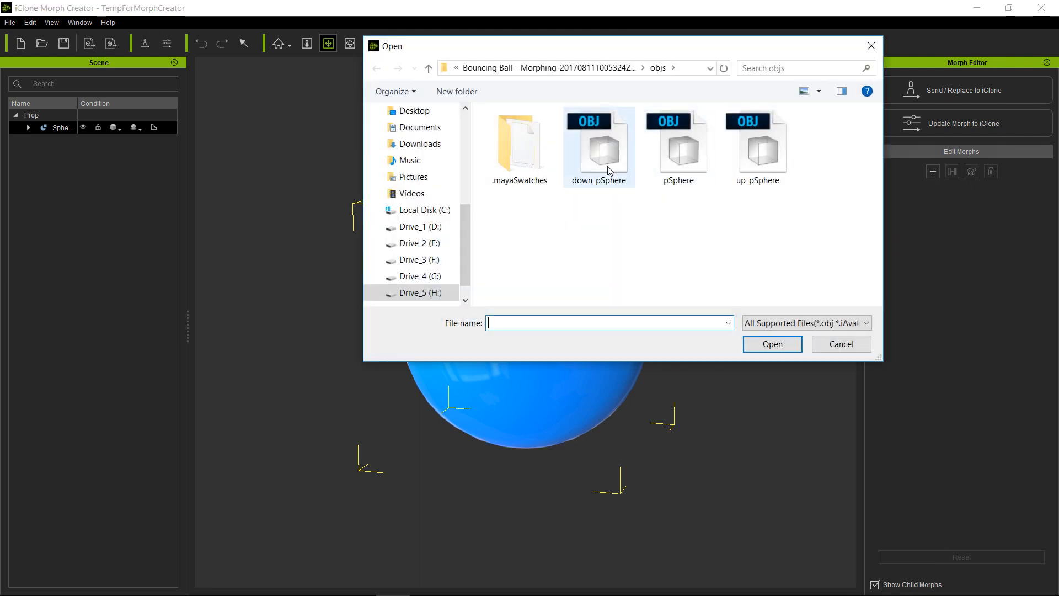
pyautogui.doubleClick(756, 147)
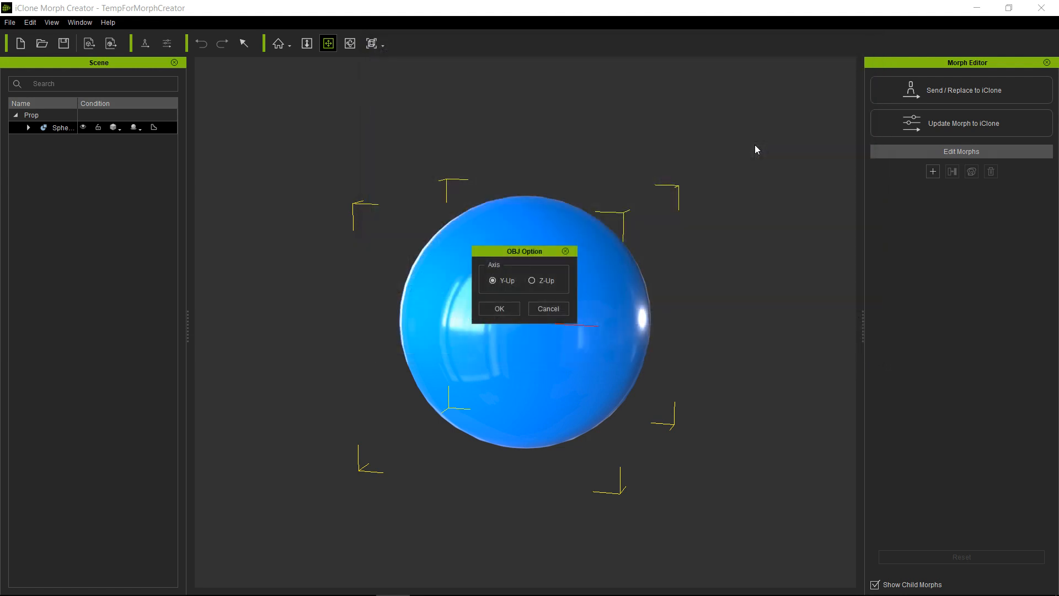
pyautogui.click(515, 308)
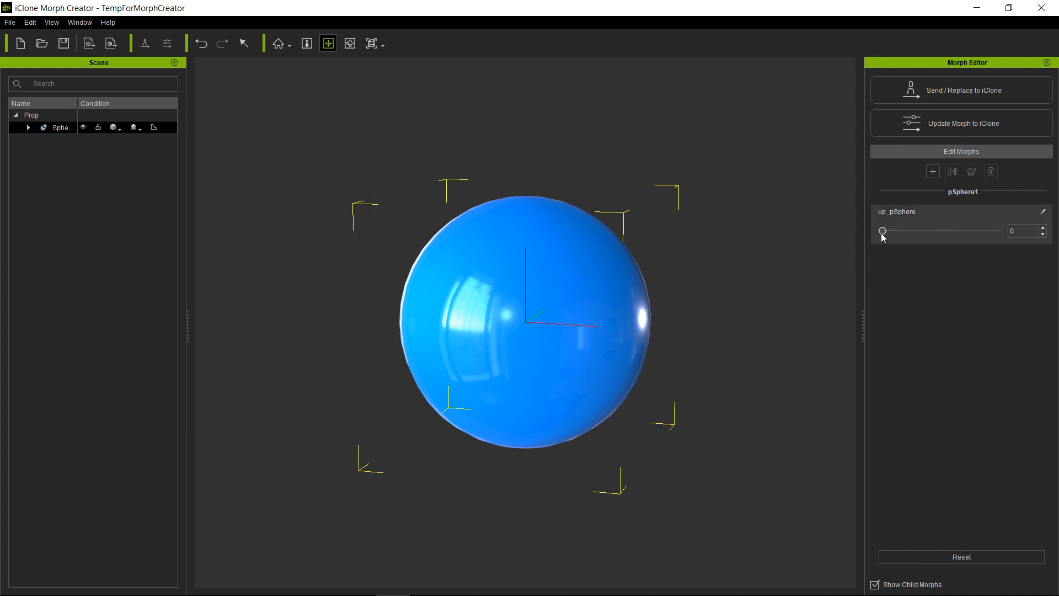
pyautogui.moveTo(882, 234)
pyautogui.mouseDown()
pyautogui.moveTo(994, 233)
pyautogui.moveTo(838, 239)
pyautogui.moveTo(995, 231)
pyautogui.moveTo(822, 236)
pyautogui.moveTo(1020, 240)
pyautogui.moveTo(867, 238)
pyautogui.mouseUp()
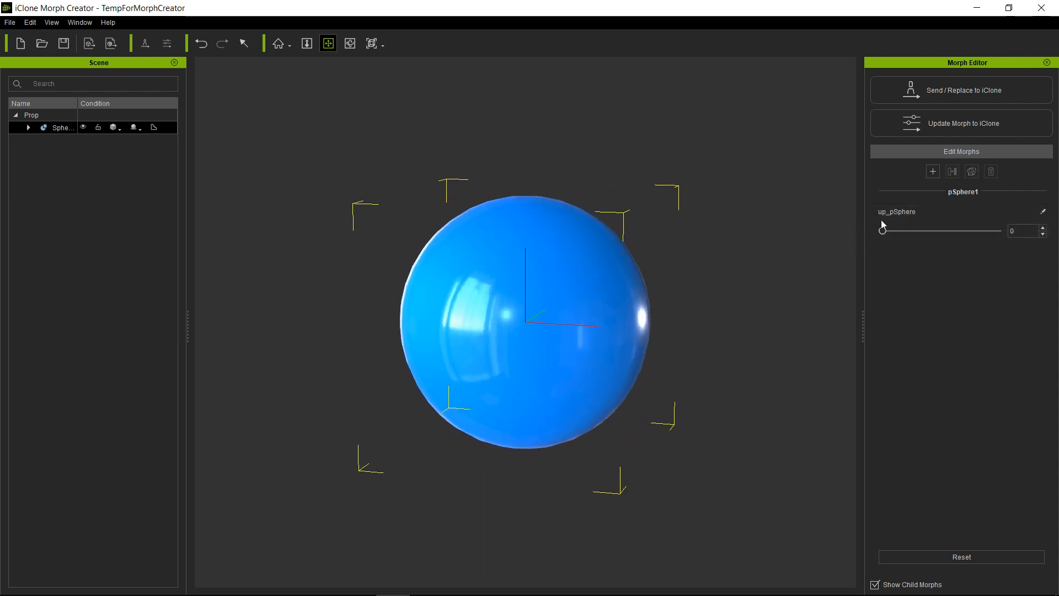
# - Add down_pSphere.obj as a second morph with the Y-Up axis and test its slider, returning it to 0
pyautogui.click(932, 172)
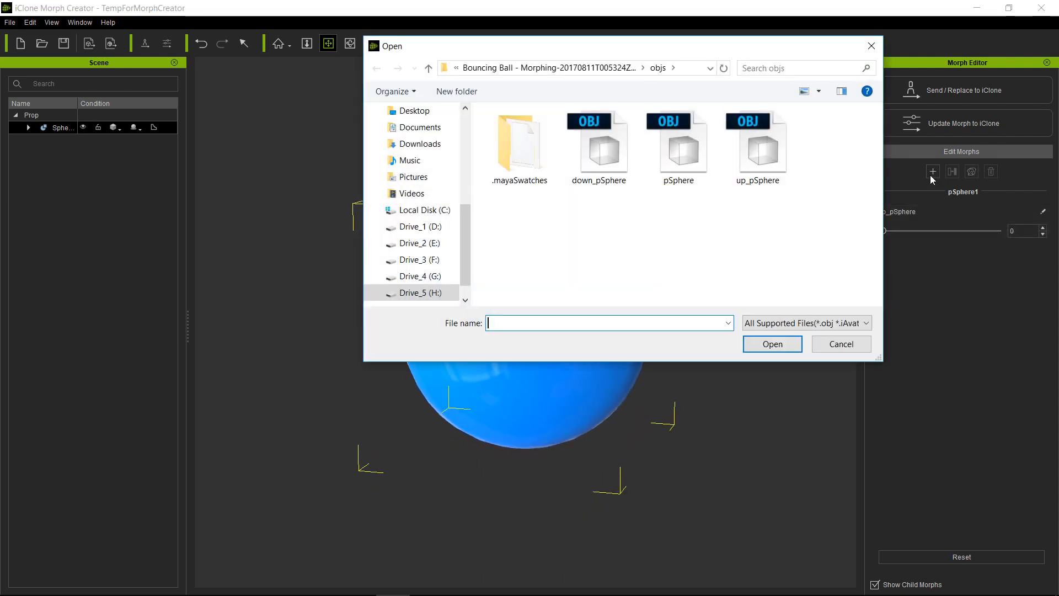
pyautogui.doubleClick(601, 132)
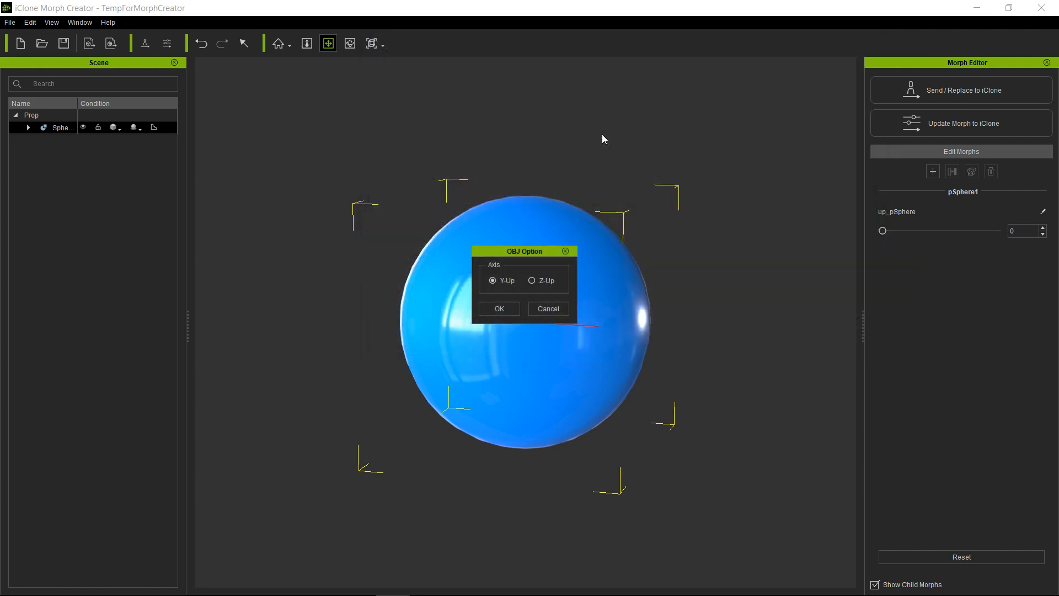
pyautogui.click(507, 305)
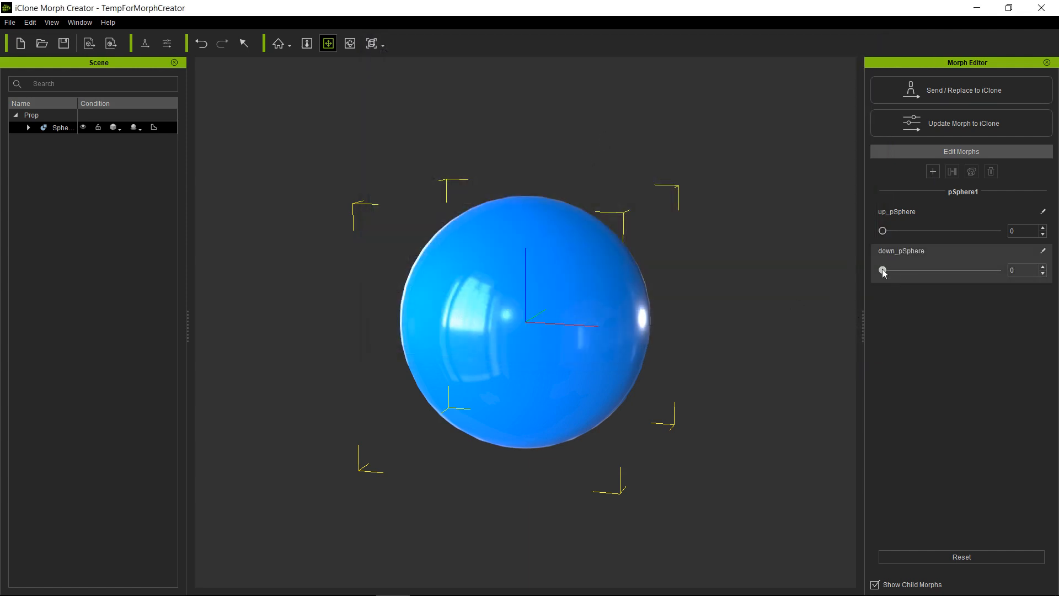
pyautogui.moveTo(882, 269)
pyautogui.mouseDown()
pyautogui.moveTo(1017, 273)
pyautogui.moveTo(874, 273)
pyautogui.mouseUp()
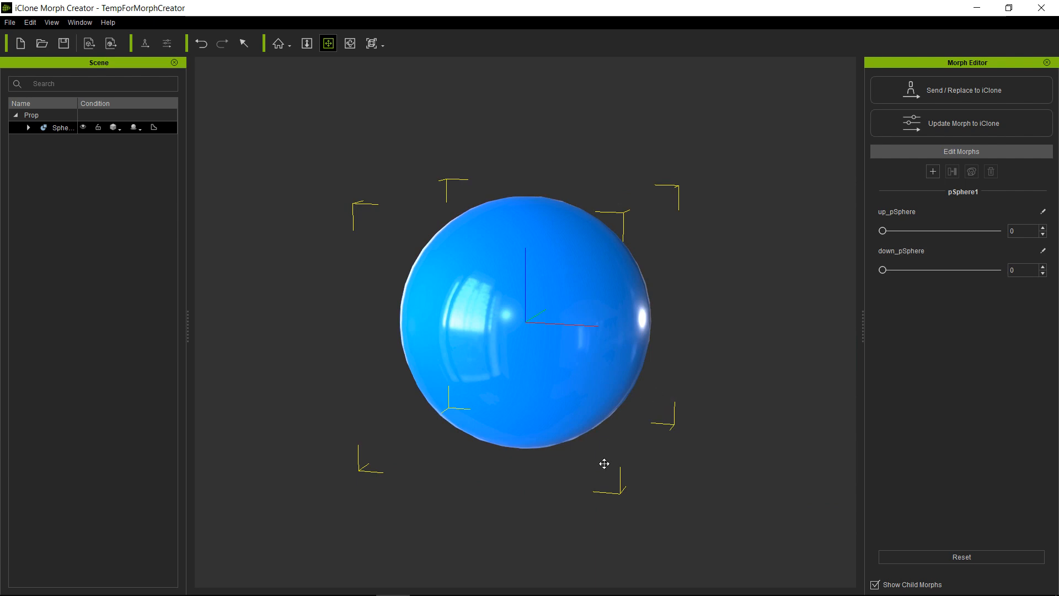
# - Switch back to Maya and hide layer1 to clear the up shape from the center
pyautogui.moveTo(469, 594)
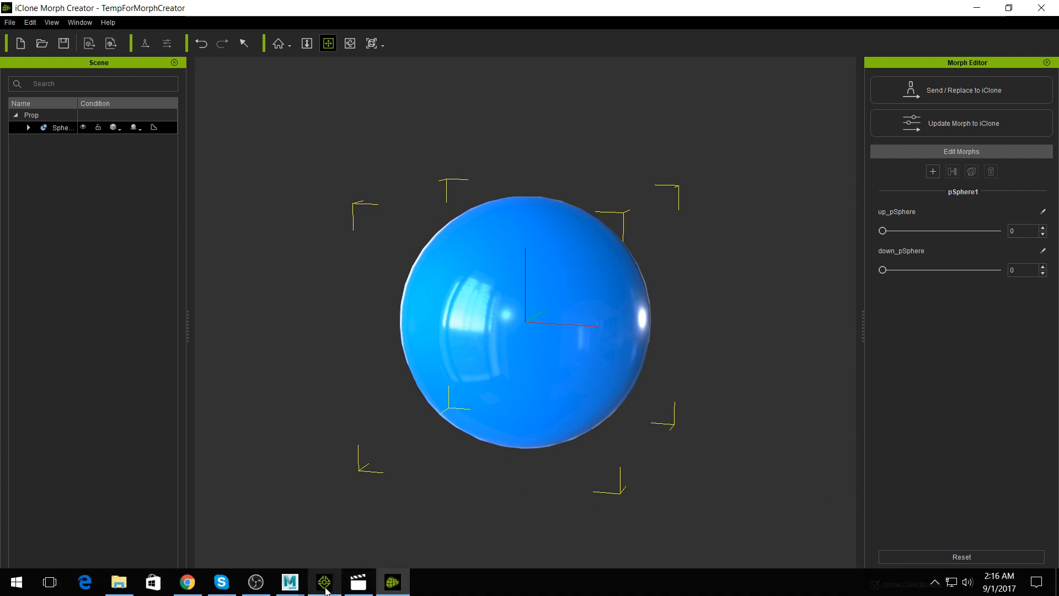
pyautogui.moveTo(295, 590)
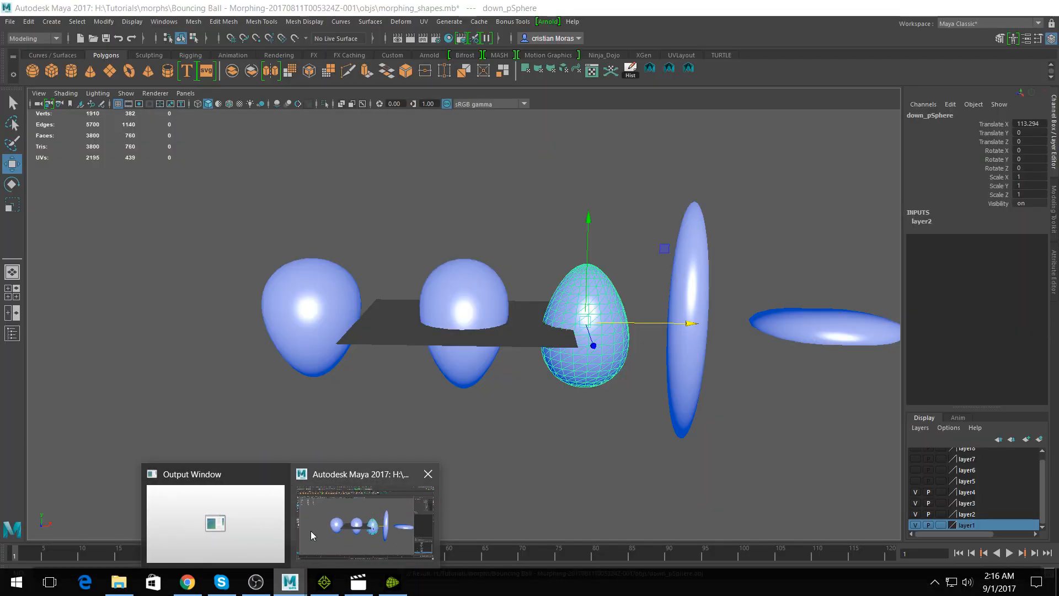
pyautogui.click(310, 530)
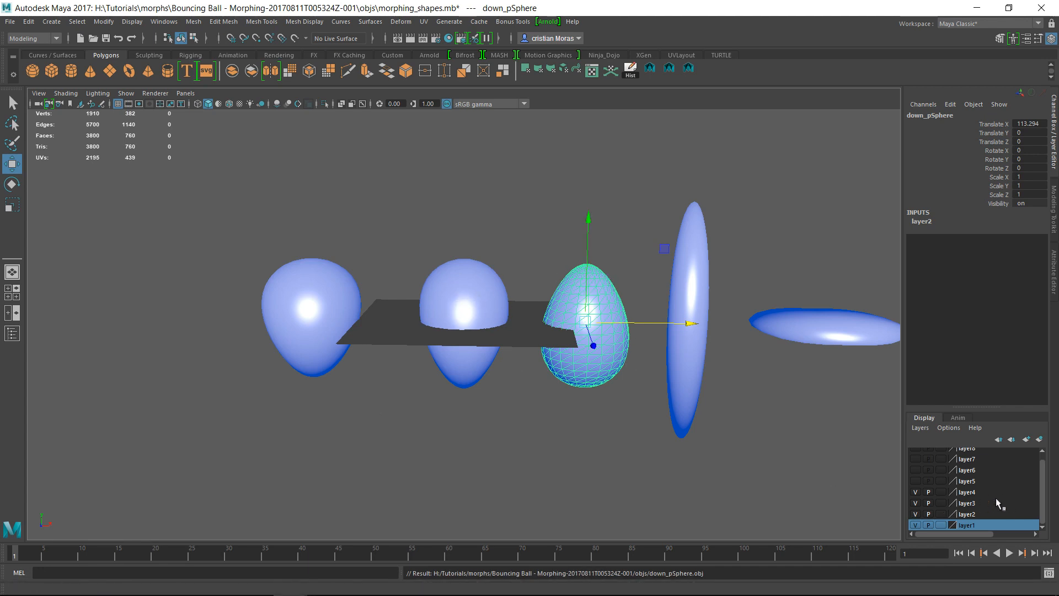
pyautogui.click(915, 524)
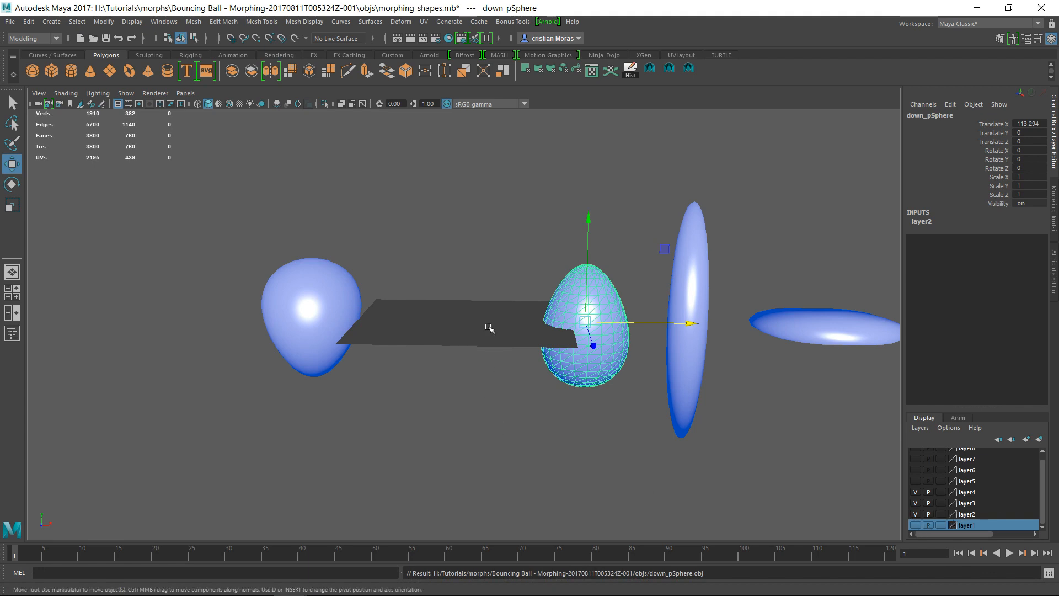
# - Set the egg-shaped down_pSphere's Translate X to 0 so it sits at the grid's origin
pyautogui.scroll(3, 477, 363)
pyautogui.keyDown('alt'); pyautogui.moveTo(477, 363); pyautogui.dragTo(510, 349); pyautogui.keyUp('alt')
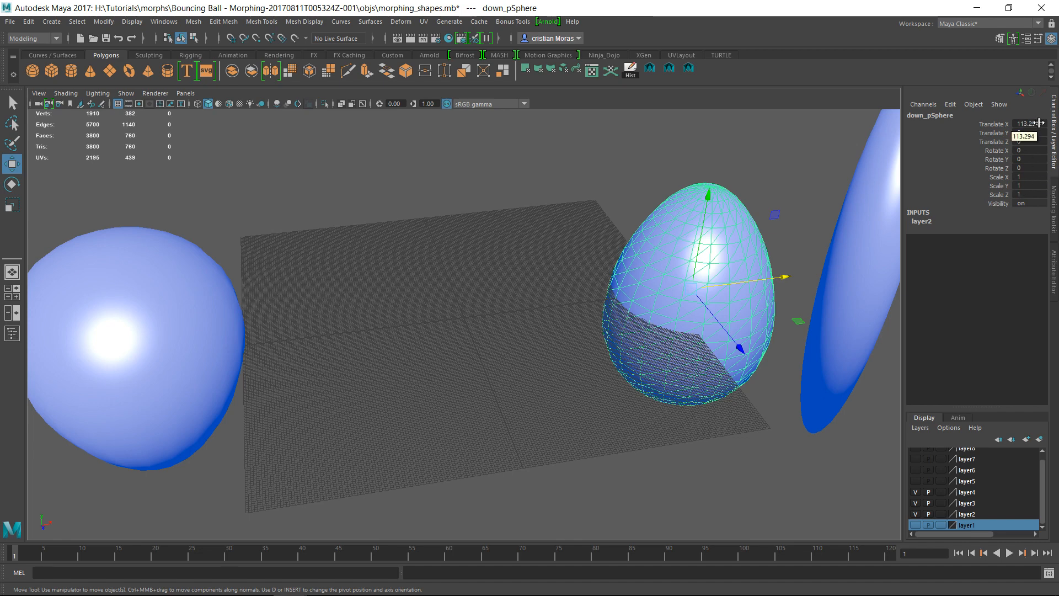
pyautogui.moveTo(1037, 123); pyautogui.dragTo(1046, 123)
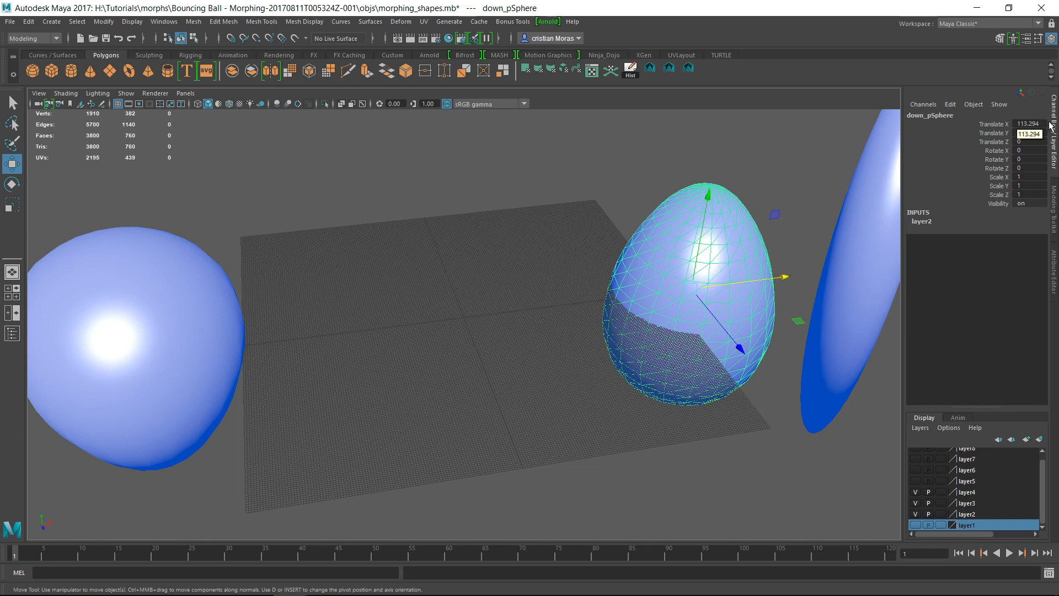
pyautogui.click(1043, 123)
pyautogui.write('113')
pyautogui.press('Return')
pyautogui.click(1043, 123)
pyautogui.write('0')
pyautogui.press('Return')
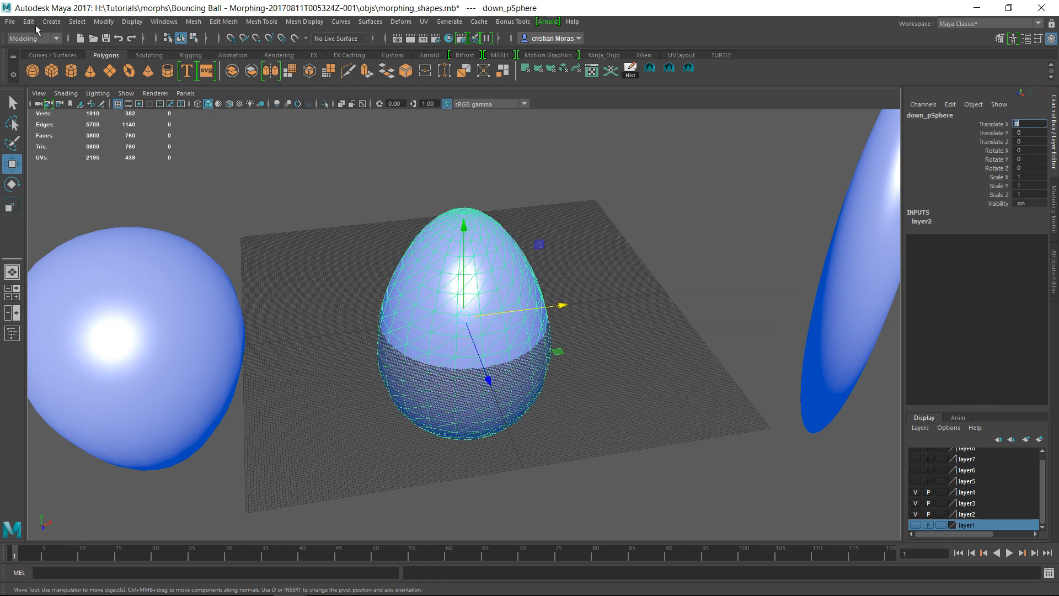
# - Export the selected egg-shaped sphere over the existing down_pSphere.obj in the objs folder, replacing the file
pyautogui.click(10, 21)
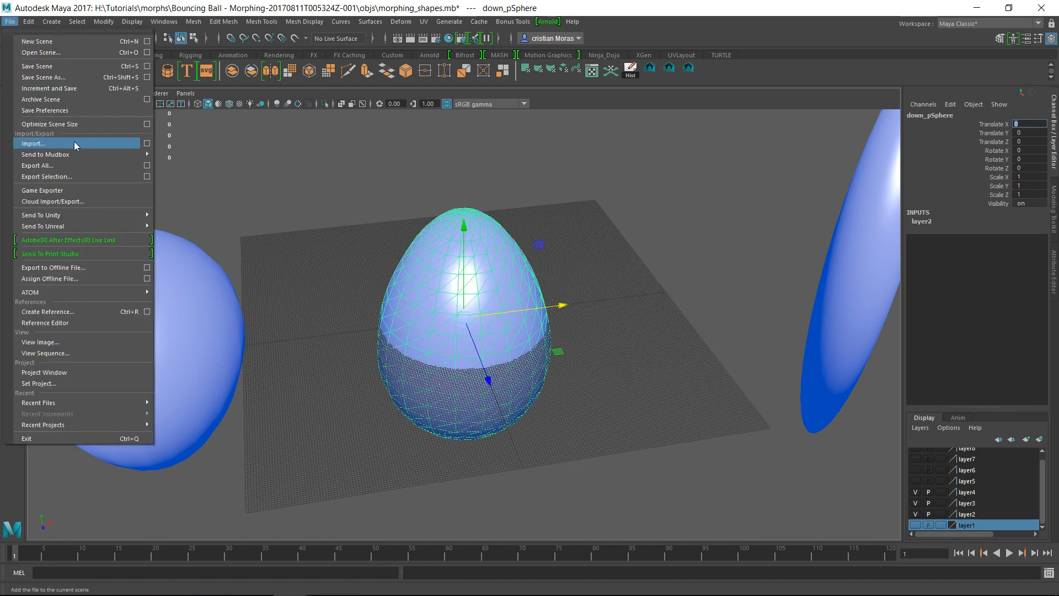
pyautogui.click(56, 176)
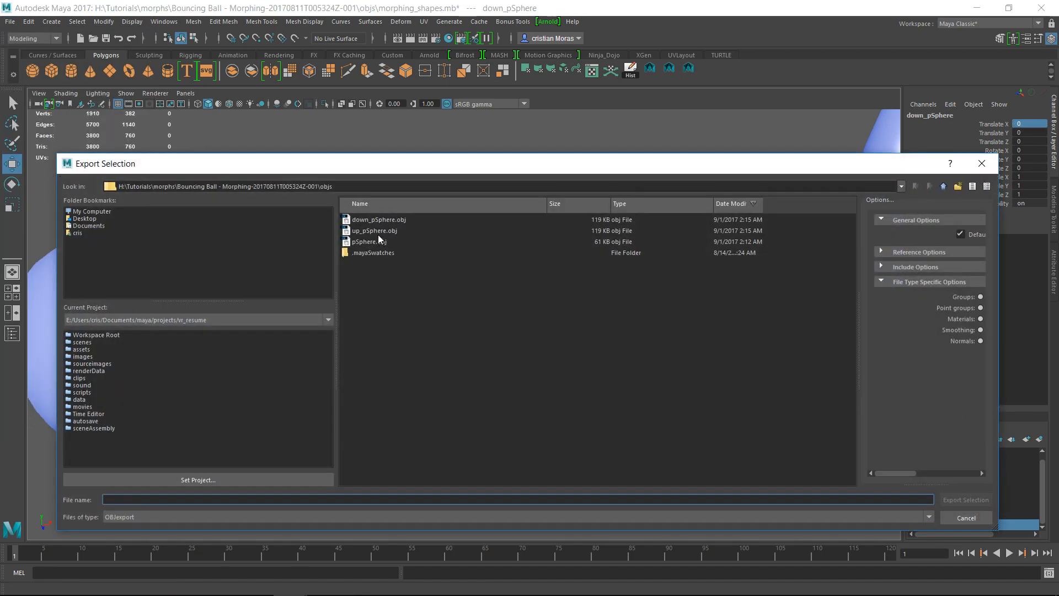
pyautogui.click(392, 219)
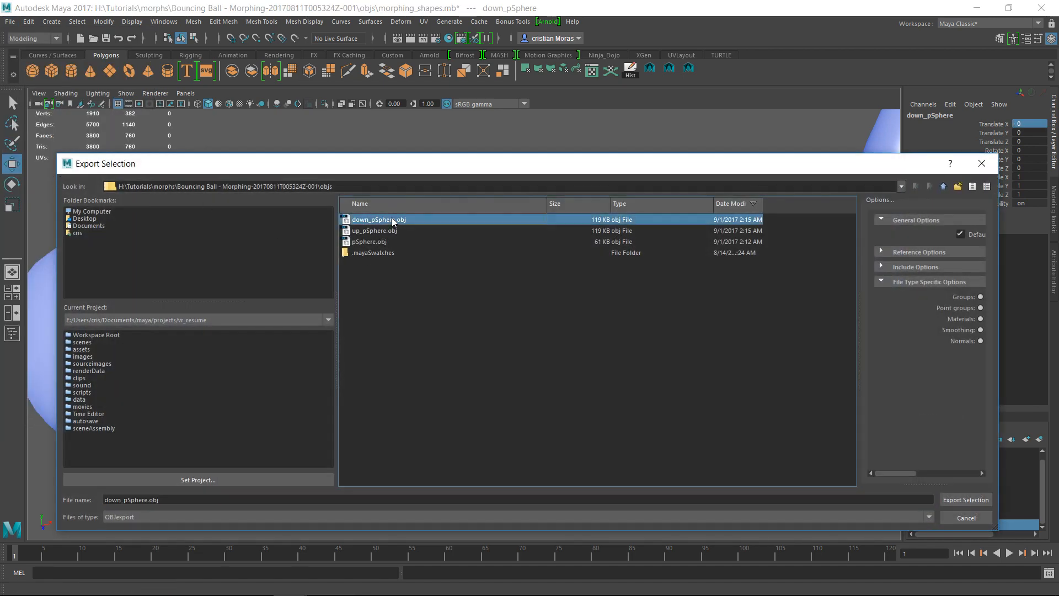
pyautogui.click(965, 498)
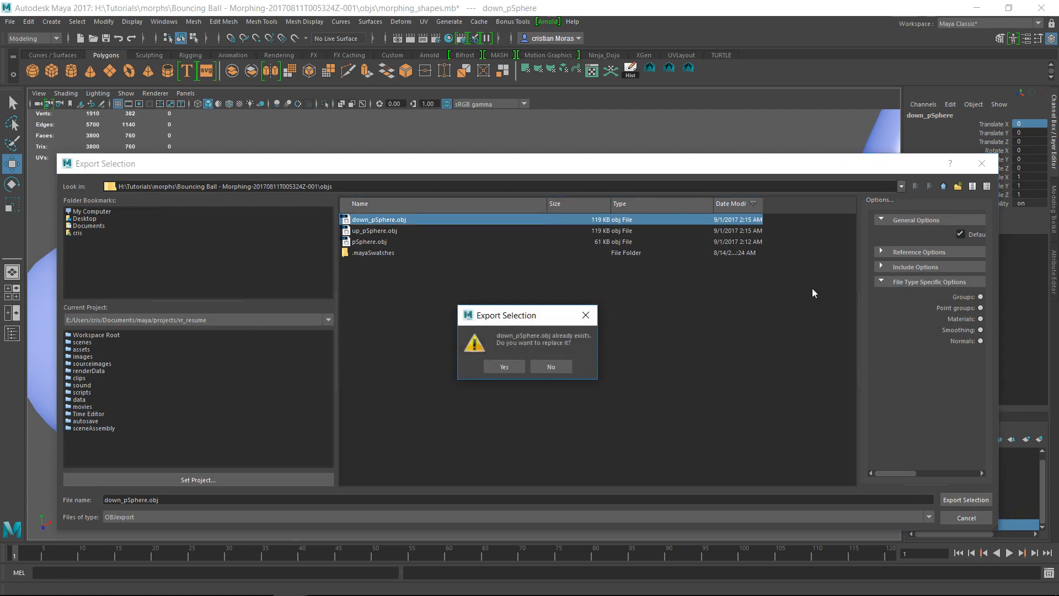
pyautogui.click(504, 366)
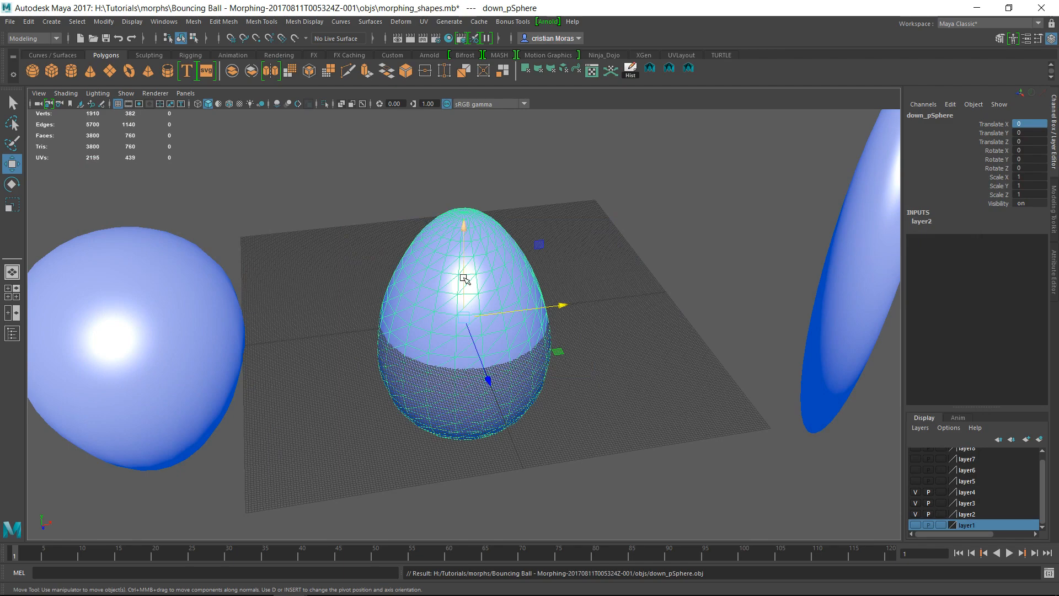
# - Select the tall stretched sphere's parent long_pSphere and set its Translate X to 0
pyautogui.keyDown('alt'); pyautogui.moveTo(709, 298); pyautogui.dragTo(699, 309); pyautogui.keyUp('alt')
pyautogui.keyDown('alt'); pyautogui.moveTo(699, 308); pyautogui.dragTo(513, 330, button='right'); pyautogui.keyUp('alt')
pyautogui.keyDown('alt'); pyautogui.moveTo(513, 331); pyautogui.dragTo(552, 329); pyautogui.keyUp('alt')
pyautogui.click(695, 300)
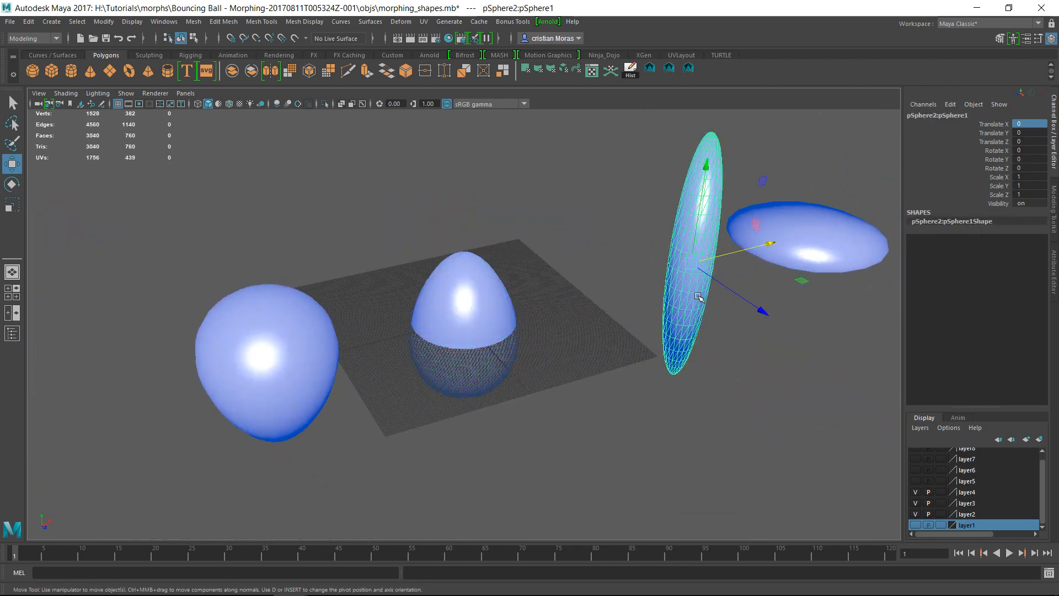
pyautogui.press('Up')
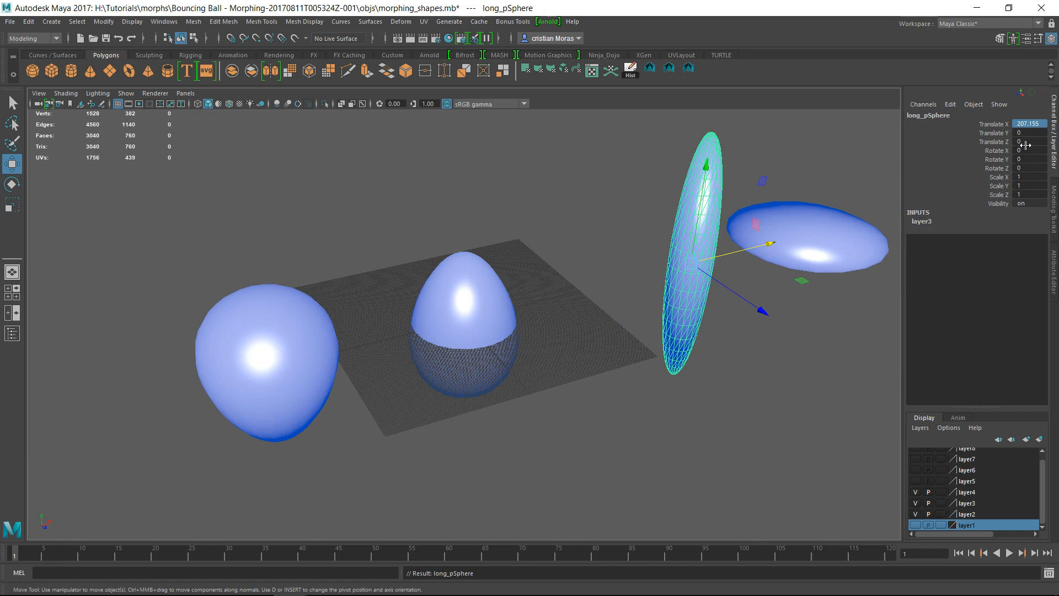
pyautogui.press('1')
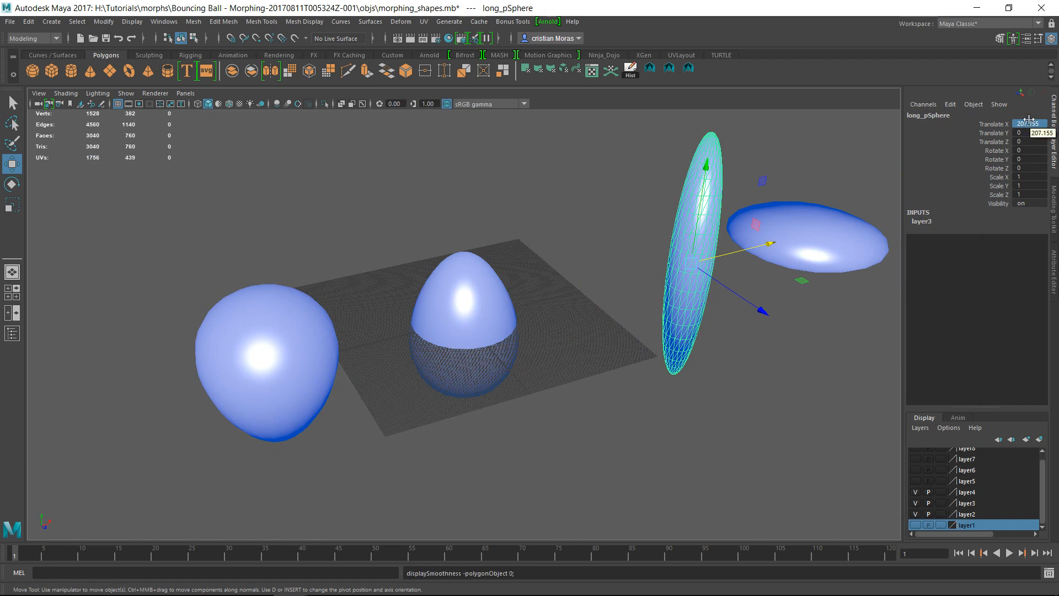
pyautogui.doubleClick(1029, 123)
pyautogui.write('0')
pyautogui.press('Return')
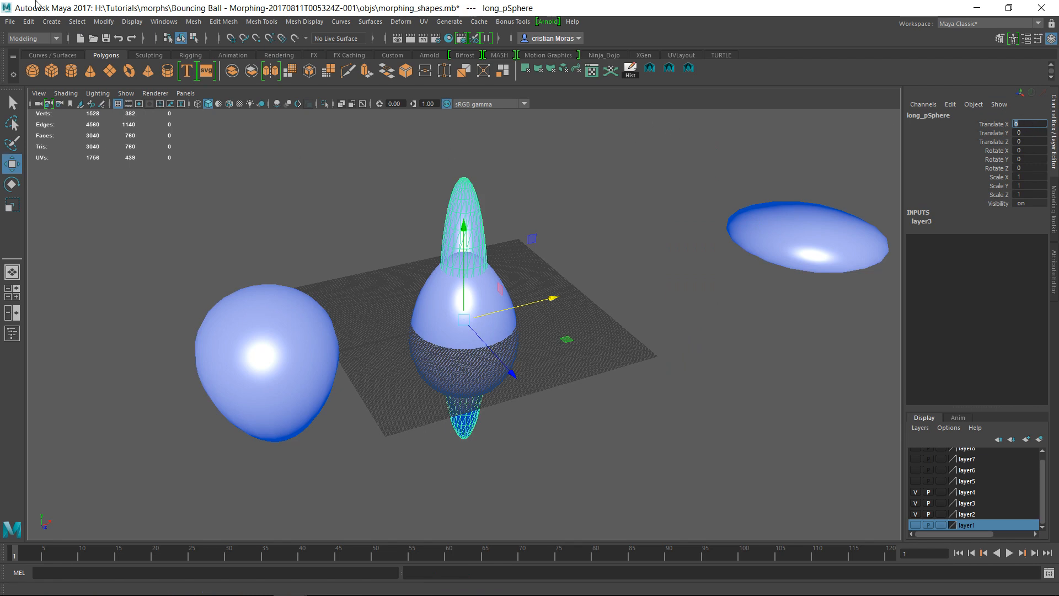
# - Export the selected tall sphere as long_pSphere in OBJ format to the objs folder
pyautogui.click(9, 22)
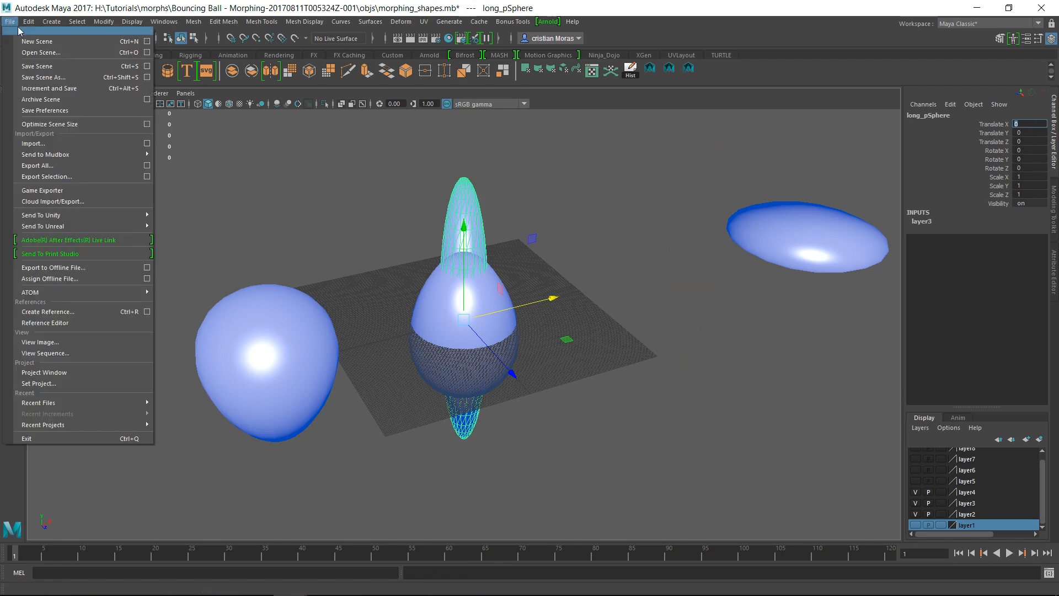
pyautogui.click(50, 176)
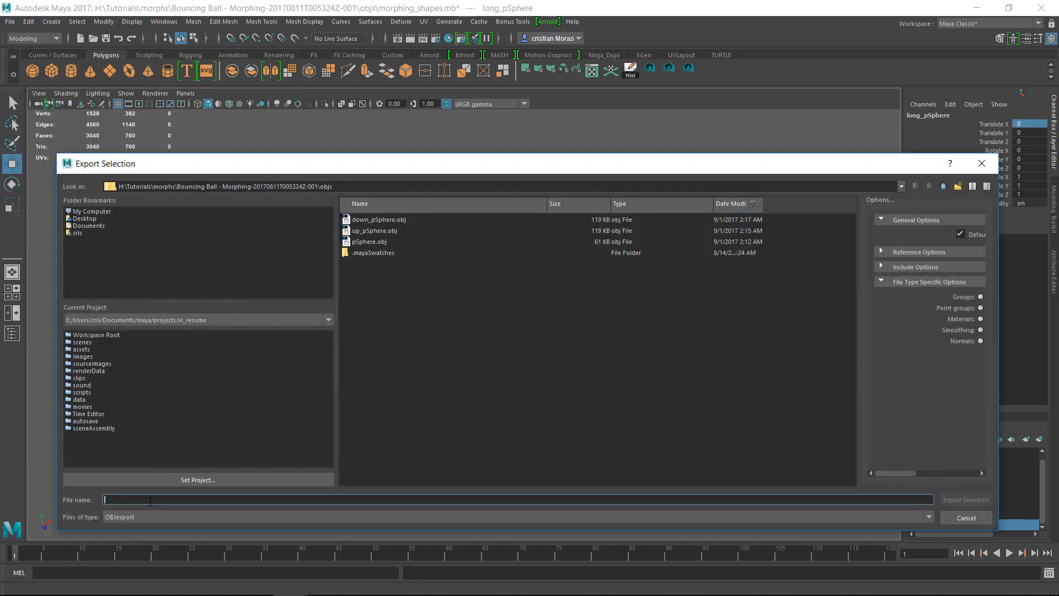
pyautogui.write('long_p')
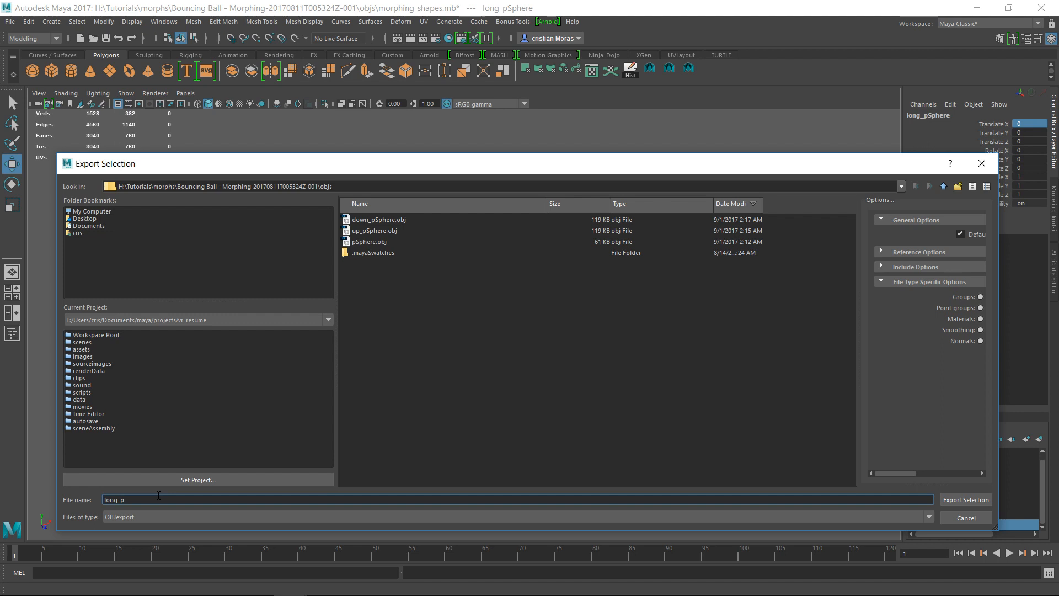
pyautogui.write('Sphere')
pyautogui.press('Return')
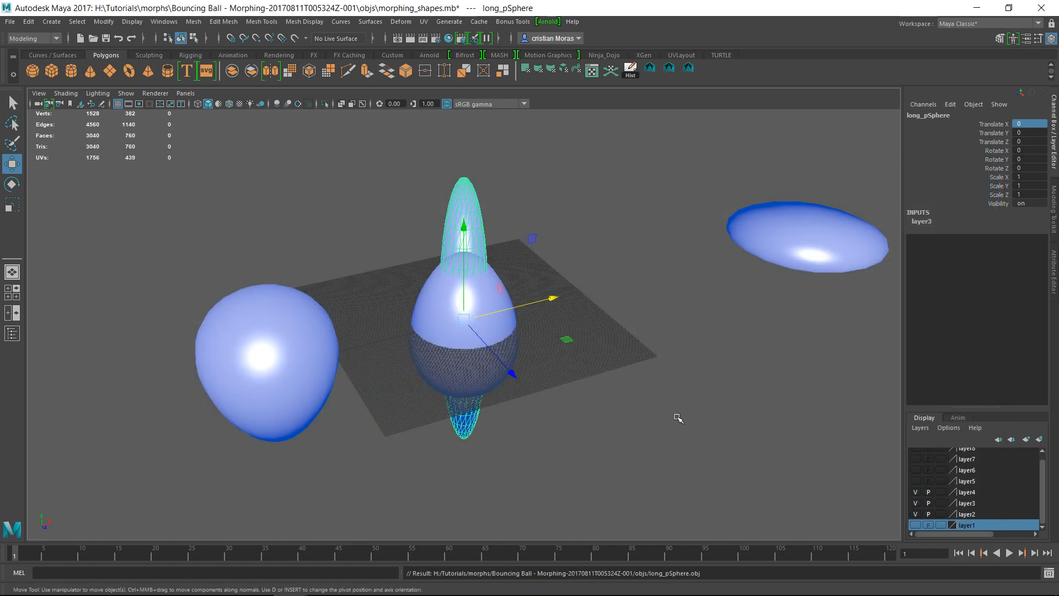
# - Select the flattened sphere's parent low_pSphere and set its Translate X to 0
pyautogui.click(787, 225)
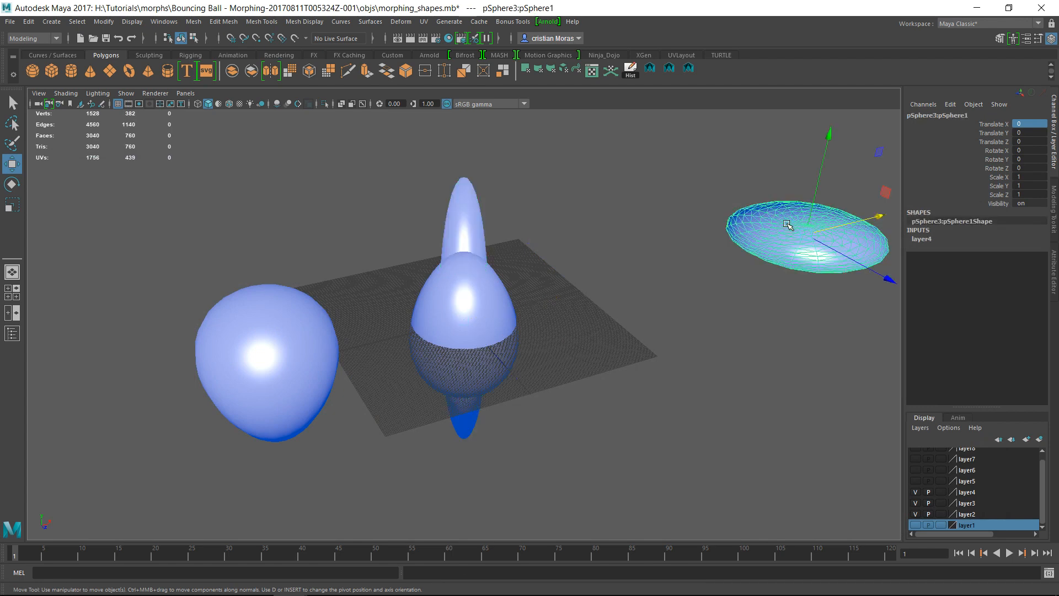
pyautogui.press('Up')
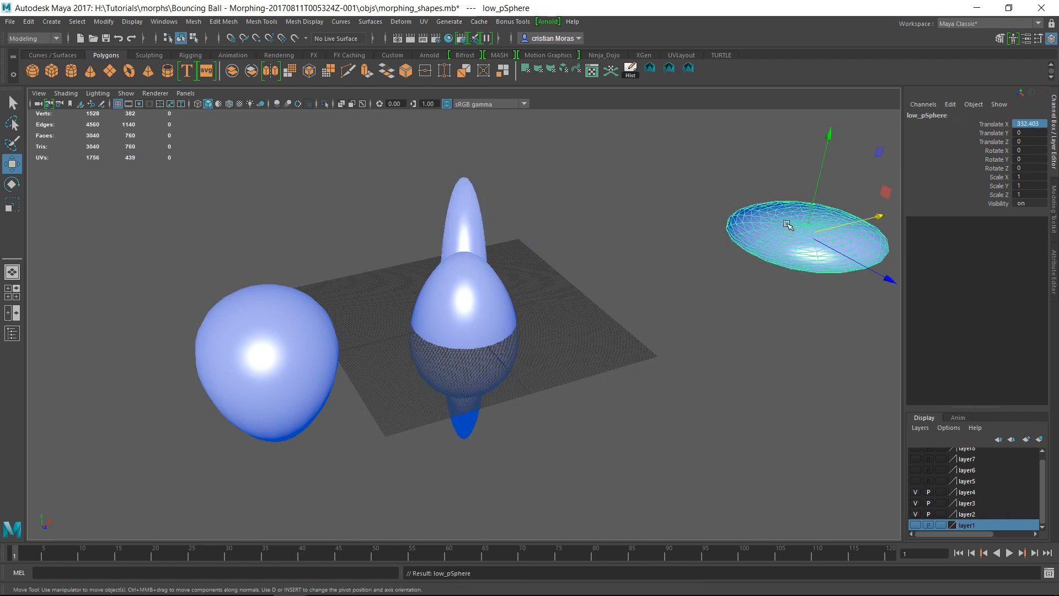
pyautogui.doubleClick(1039, 124)
pyautogui.write('0')
pyautogui.press('Return')
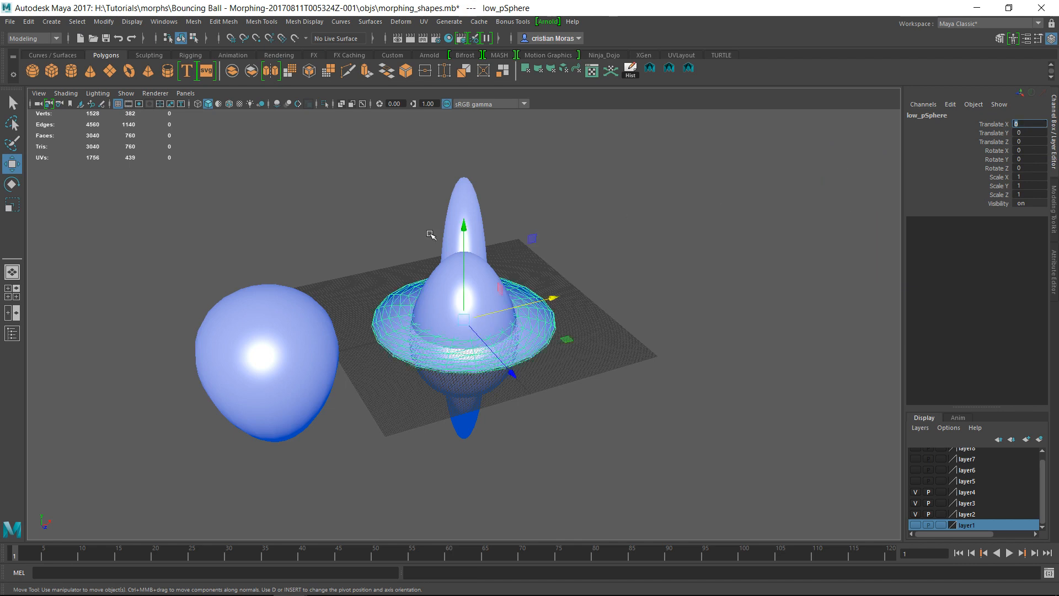
# - Export the selected flattened sphere as low_pSphere.obj in the objs folder, basing the name on up_pSphere.obj
pyautogui.click(12, 22)
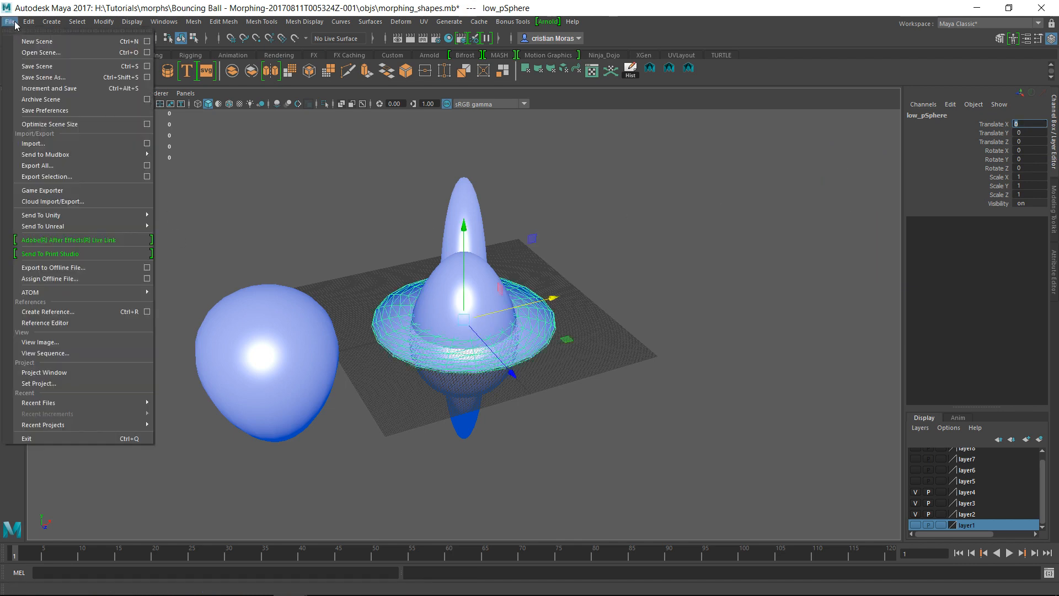
pyautogui.click(59, 177)
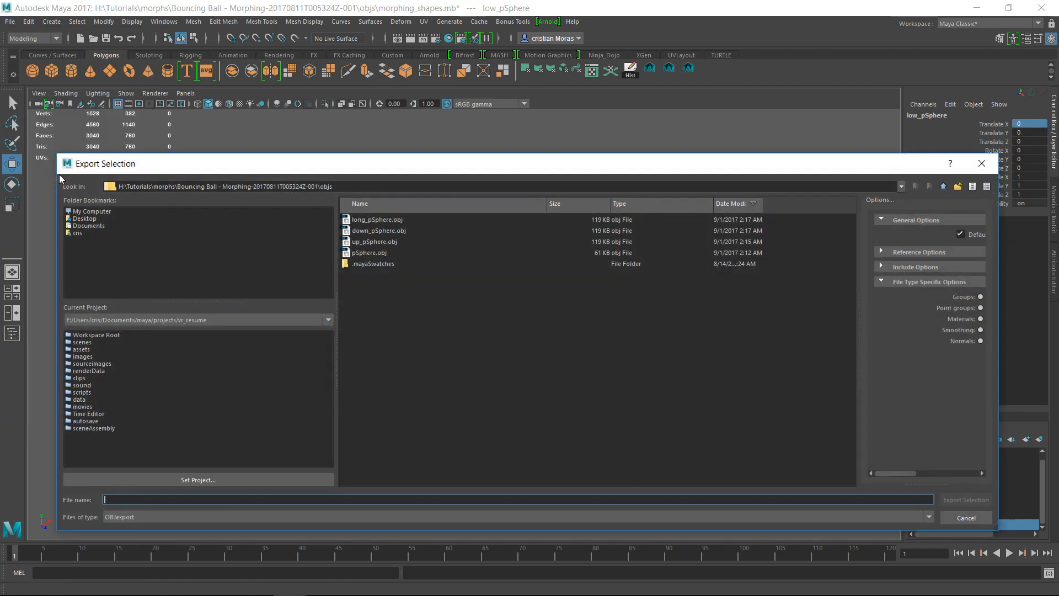
pyautogui.click(390, 241)
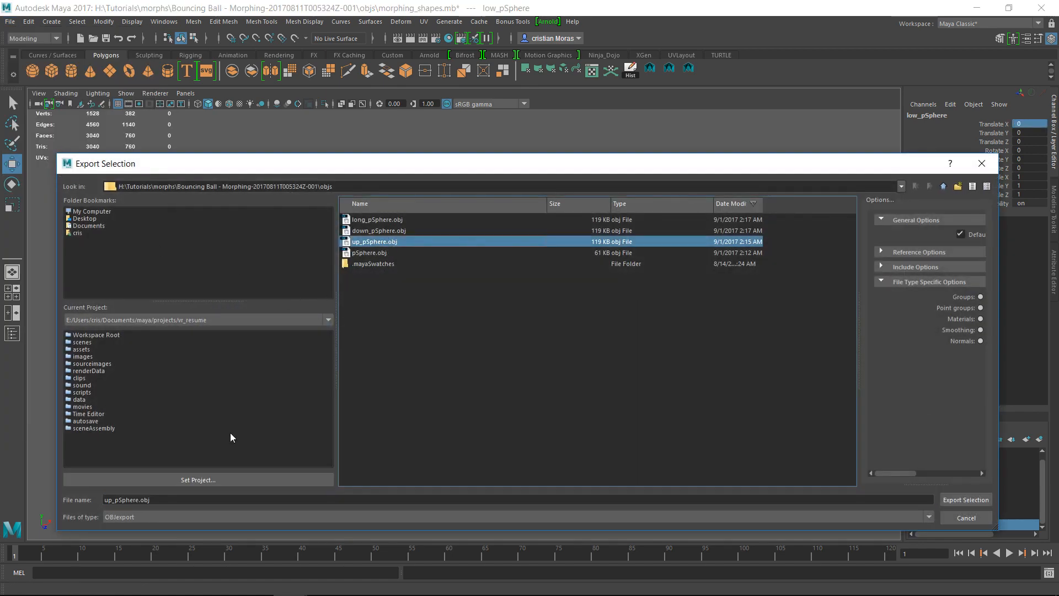
pyautogui.moveTo(112, 500); pyautogui.dragTo(76, 504)
pyautogui.write('low')
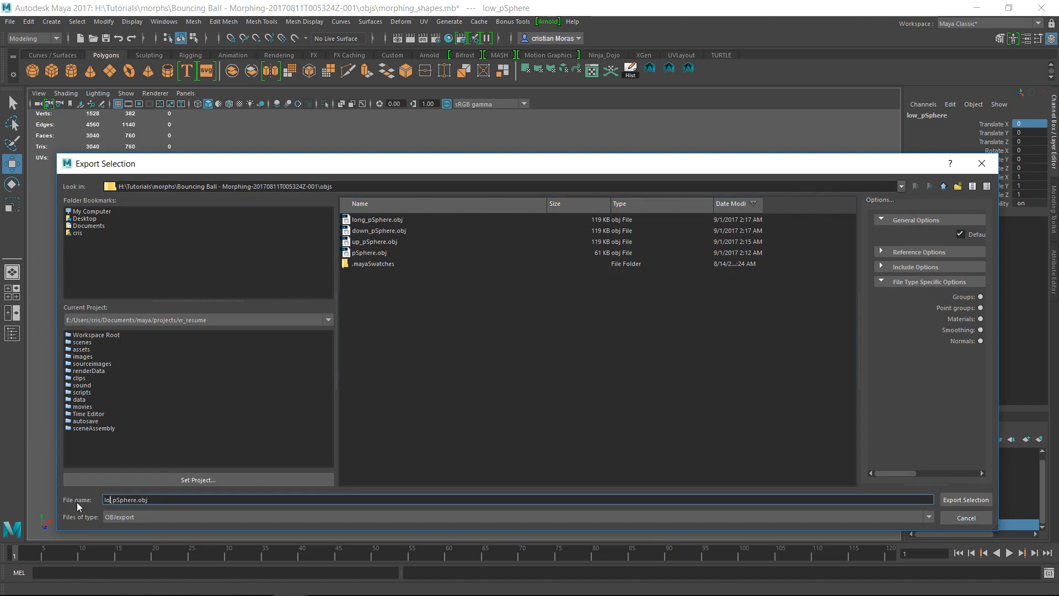
pyautogui.press('Return')
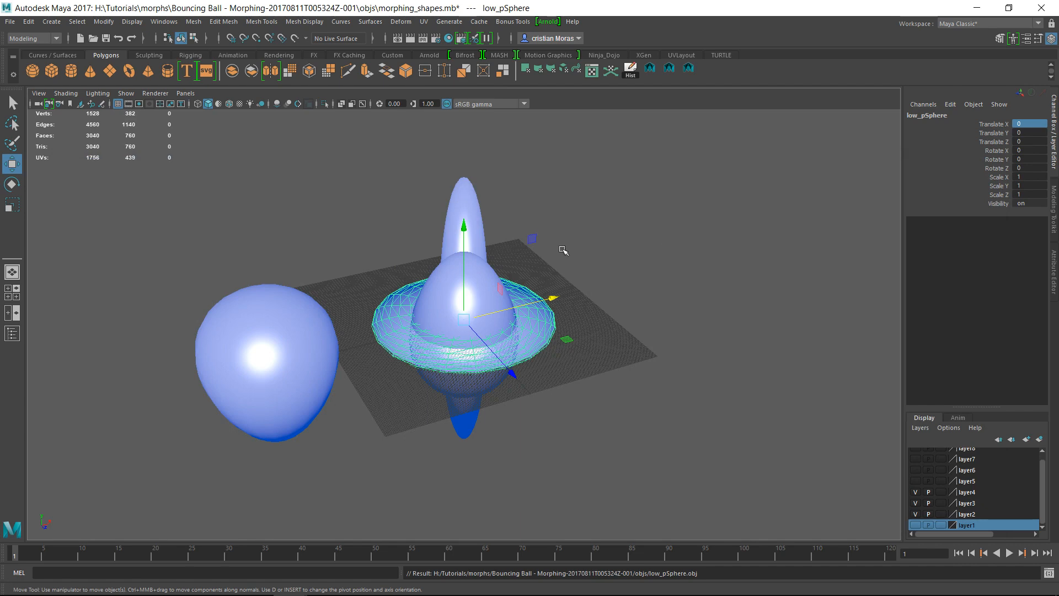
# - Switch to iClone Morph Creator, add long_pSphere and low_pSphere together as Y-Up morphs, and test both sliders, returning them to 0
pyautogui.moveTo(375, 590)
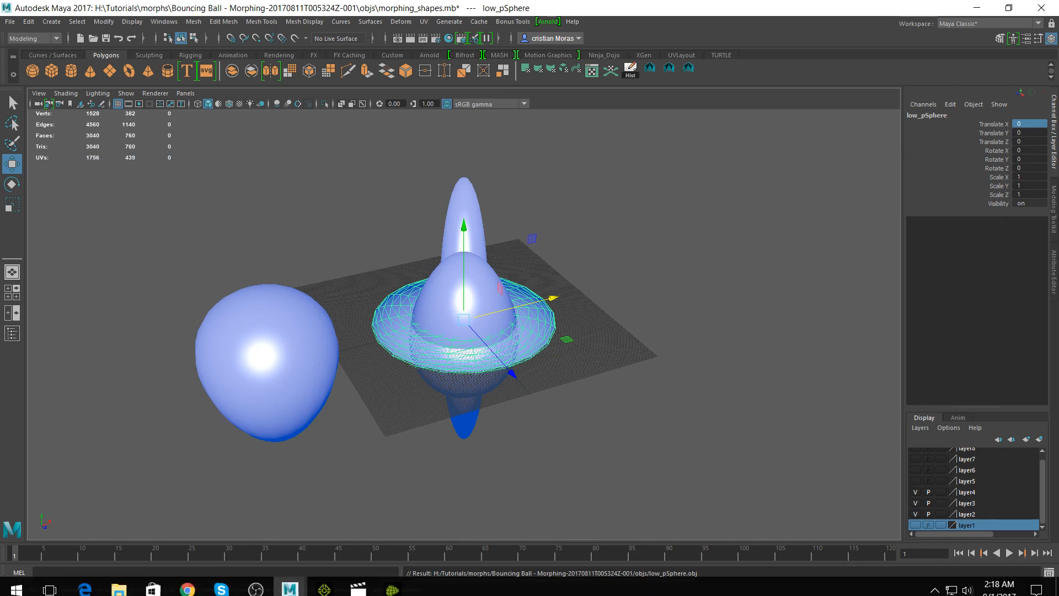
pyautogui.click(392, 583)
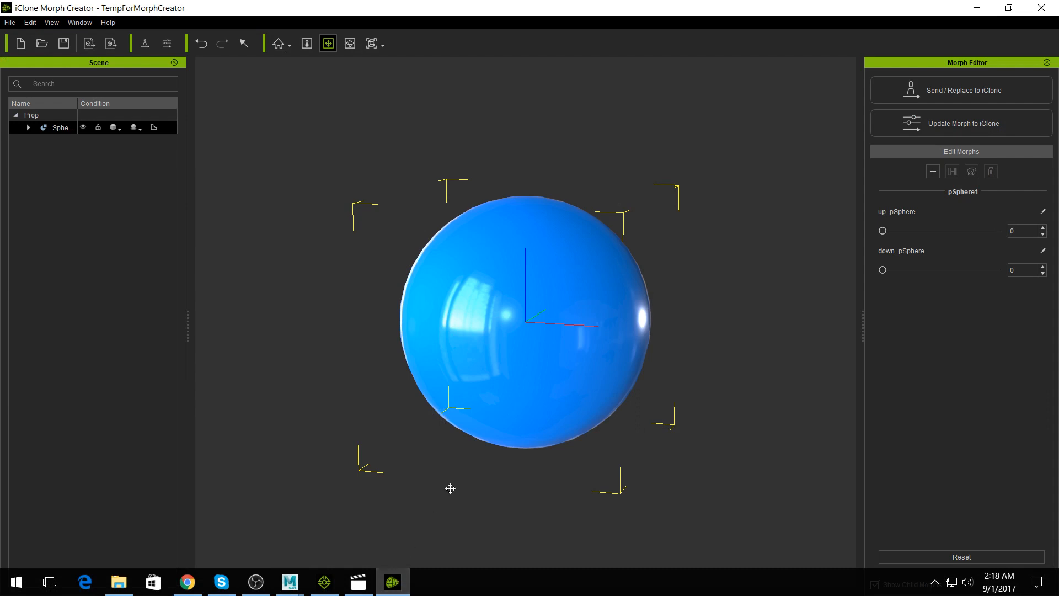
pyautogui.click(933, 172)
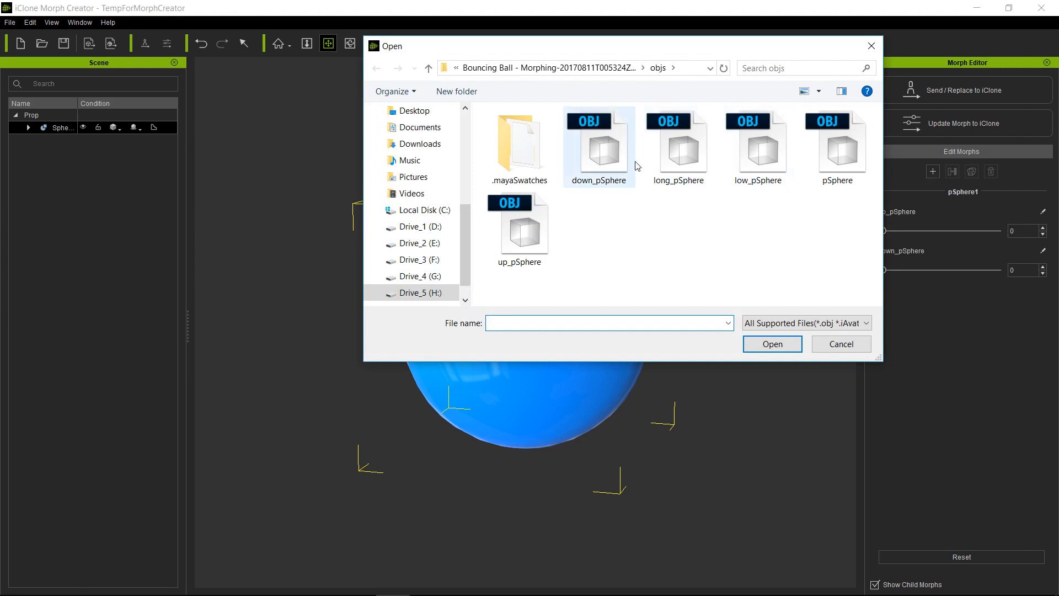
pyautogui.click(683, 156)
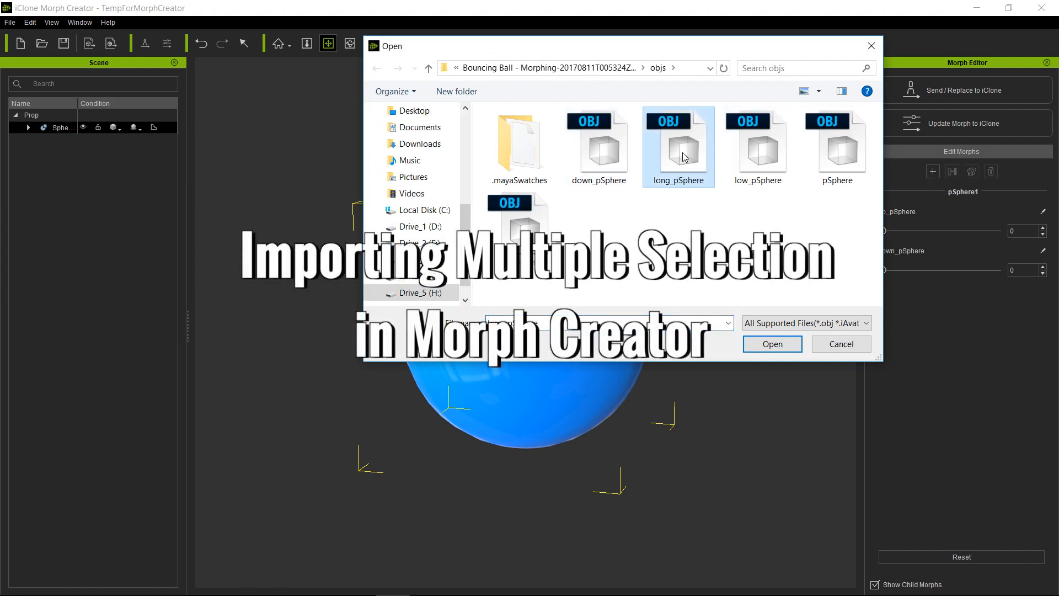
pyautogui.keyDown('ctrl'); pyautogui.click(755, 154); pyautogui.keyUp('ctrl')
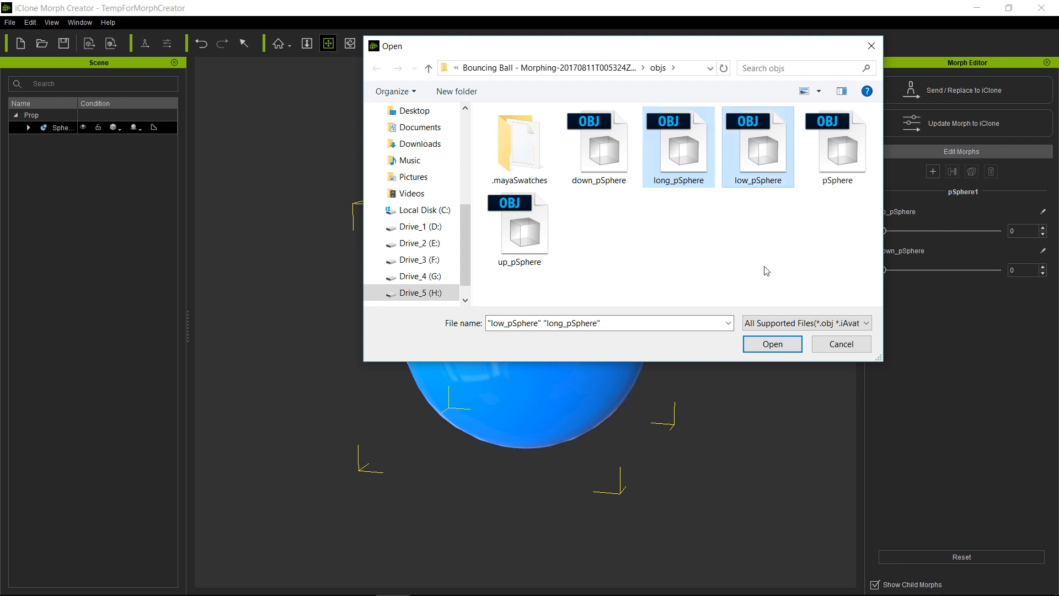
pyautogui.click(773, 346)
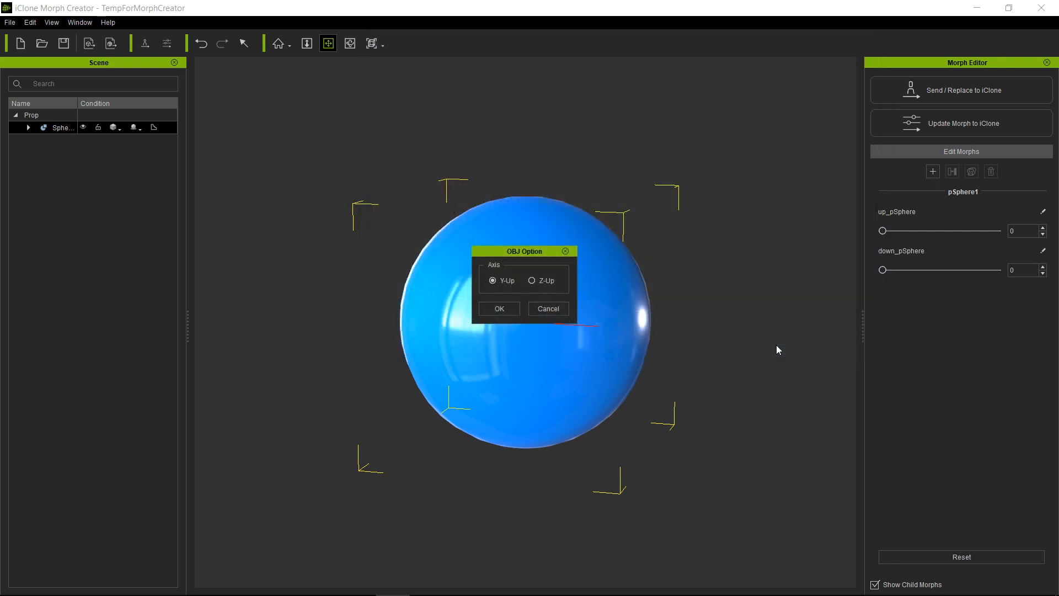
pyautogui.click(498, 308)
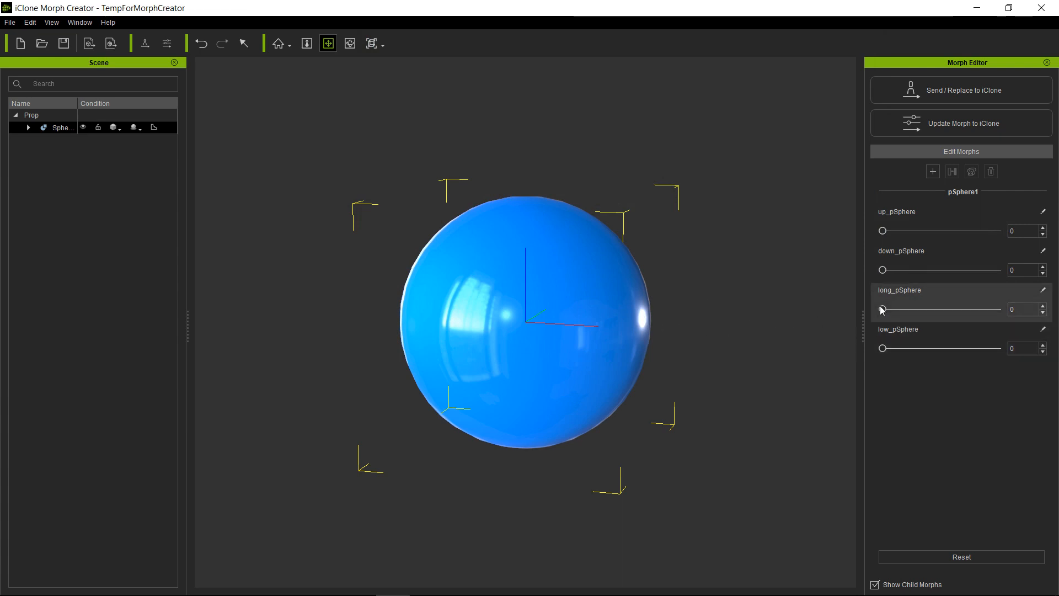
pyautogui.moveTo(882, 309)
pyautogui.mouseDown()
pyautogui.moveTo(1004, 307)
pyautogui.moveTo(881, 308)
pyautogui.mouseUp()
pyautogui.moveTo(882, 348); pyautogui.dragTo(851, 354)
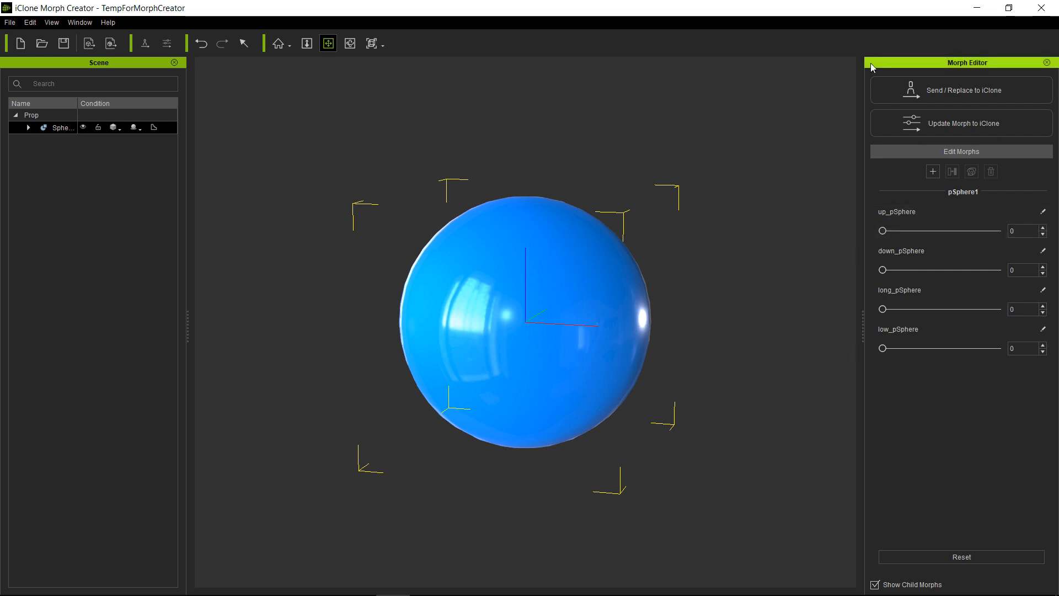
pyautogui.moveTo(479, 593)
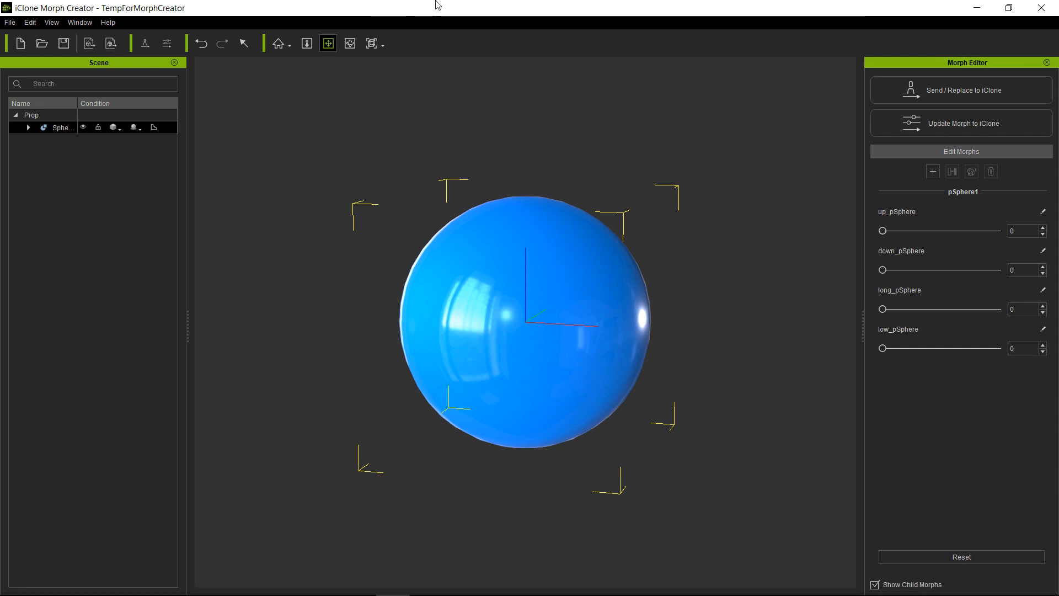
pyautogui.moveTo(438, 12); pyautogui.dragTo(675, 136)
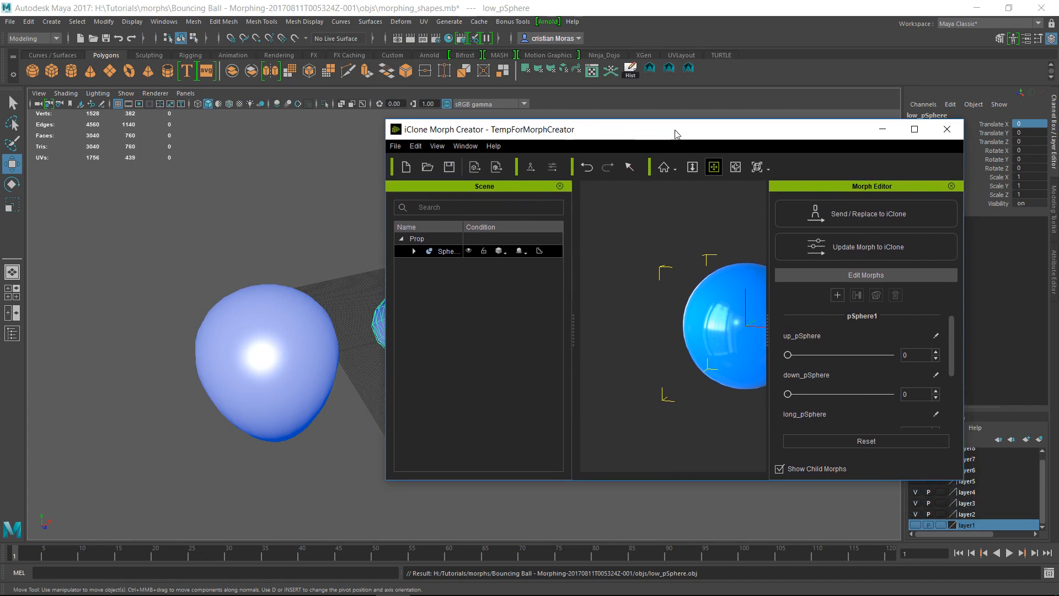
pyautogui.doubleClick(676, 134)
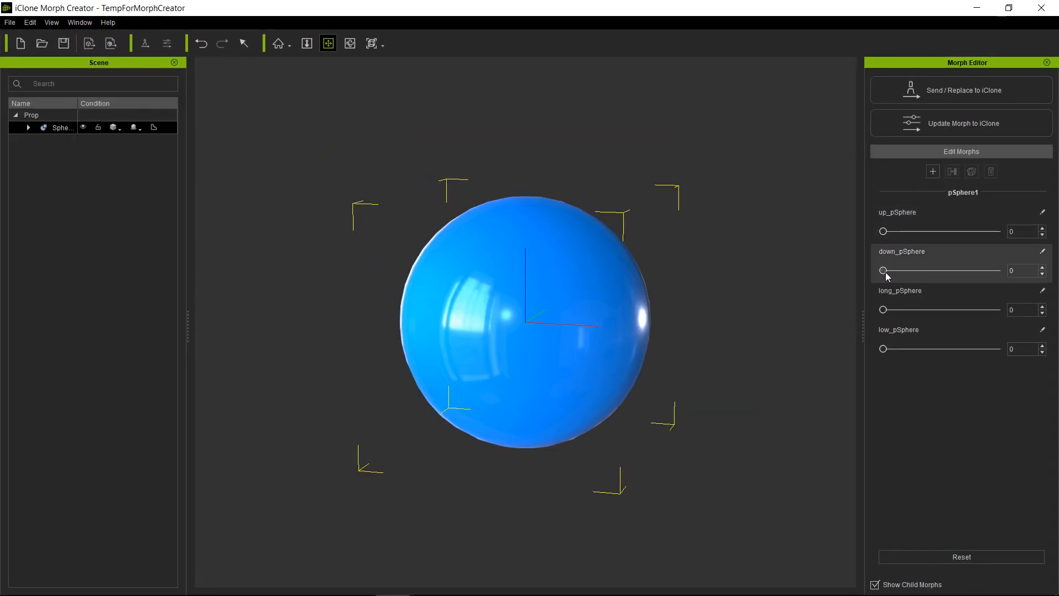
# - Replace the down_pSphere morph with the down_pSphere OBJ from the objs folder as Y-Up, and test its slider, returning it to 0
pyautogui.moveTo(883, 271); pyautogui.dragTo(846, 262)
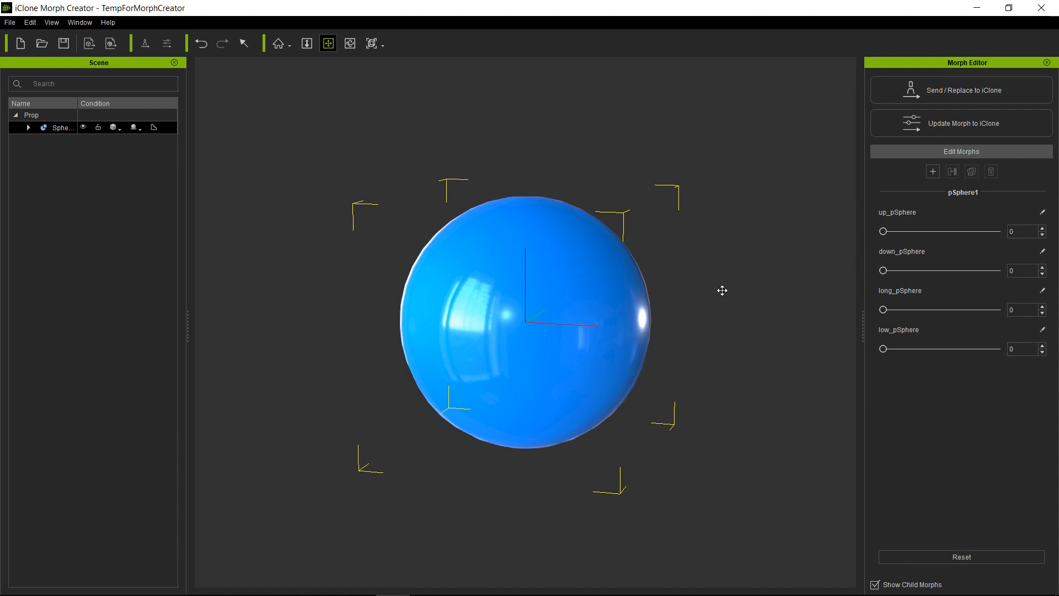
pyautogui.click(960, 263)
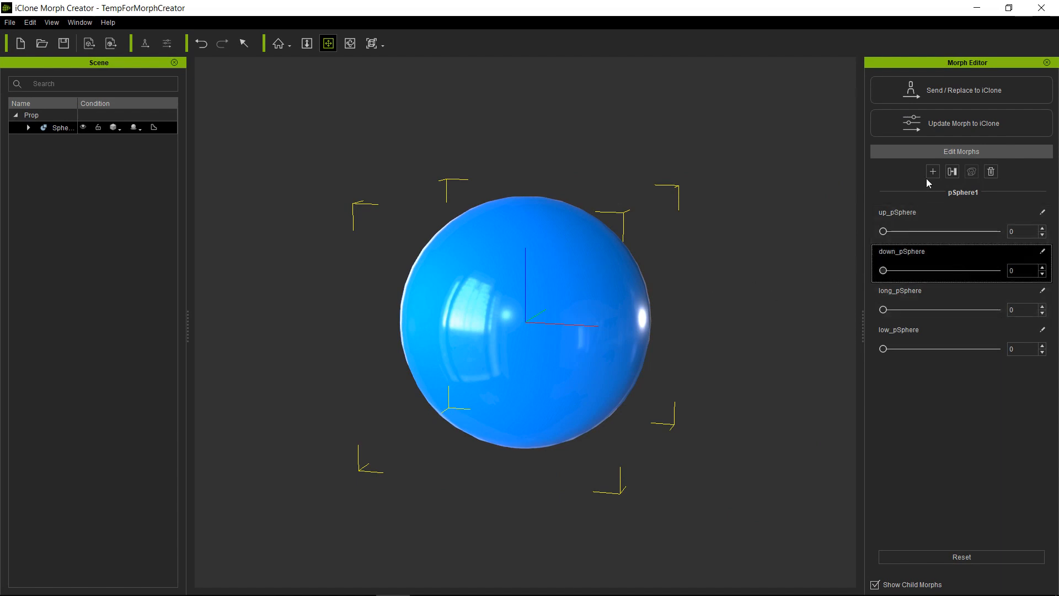
pyautogui.click(953, 172)
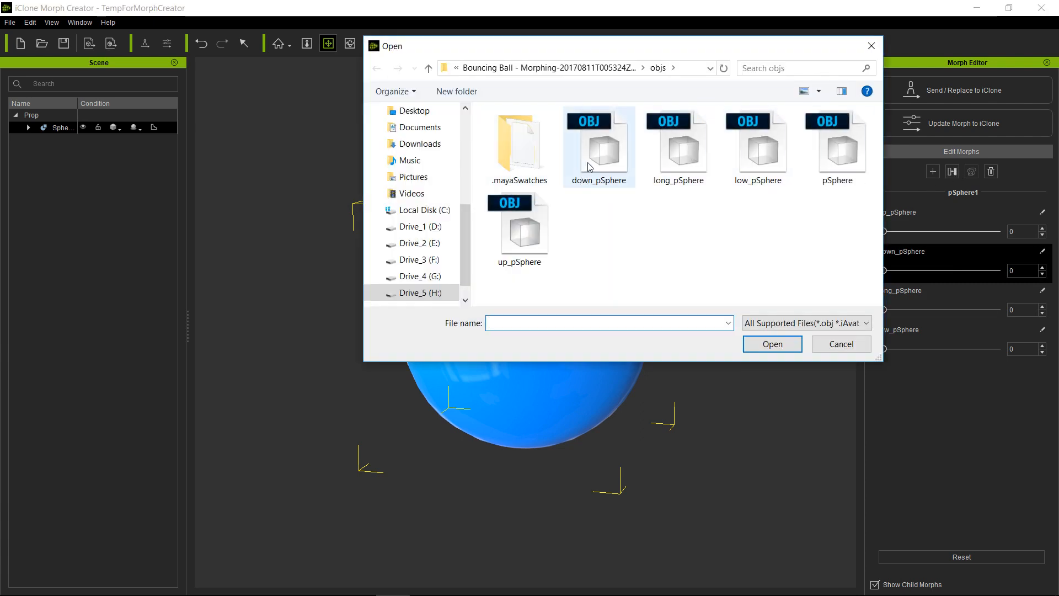
pyautogui.click(601, 156)
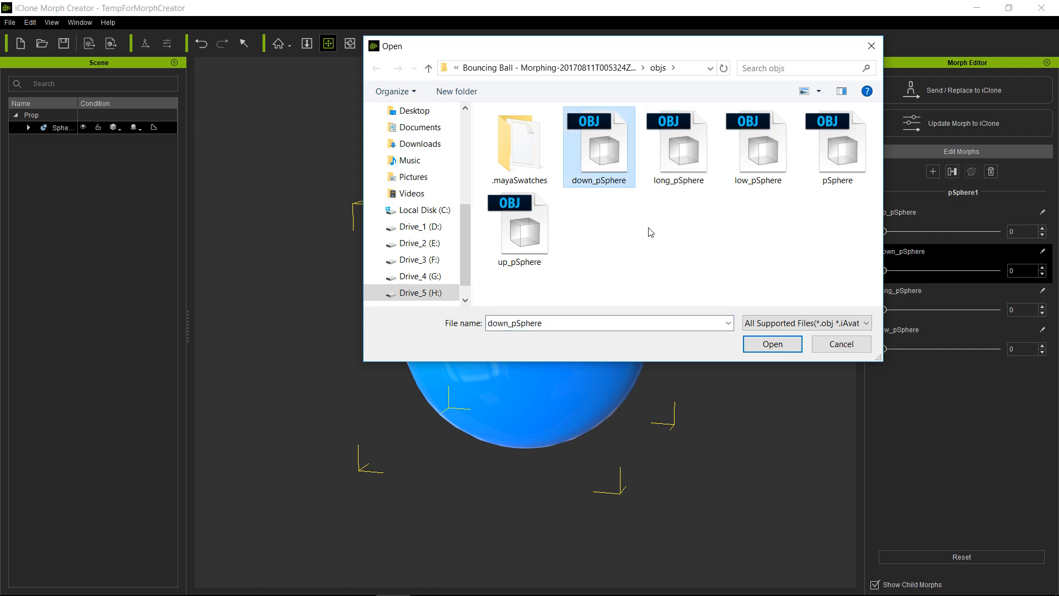
pyautogui.click(772, 344)
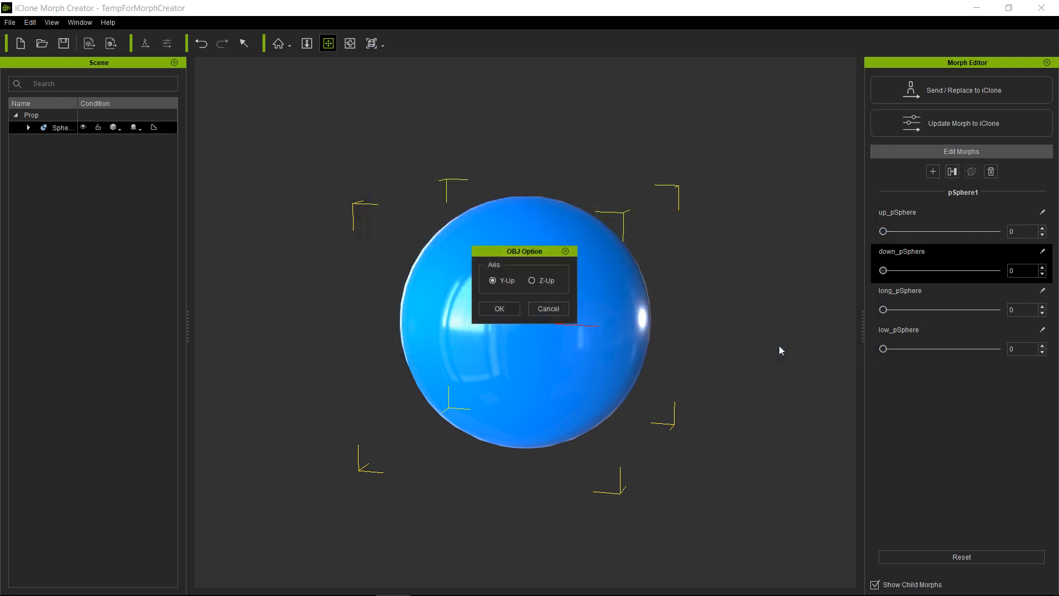
pyautogui.click(513, 312)
pyautogui.moveTo(883, 270); pyautogui.dragTo(833, 276)
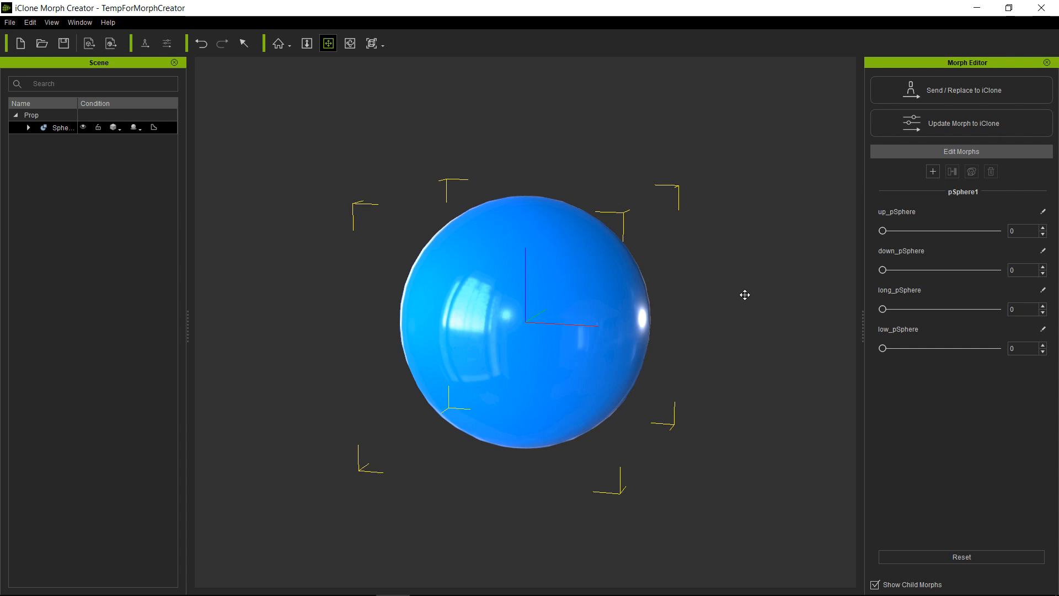
pyautogui.click(976, 258)
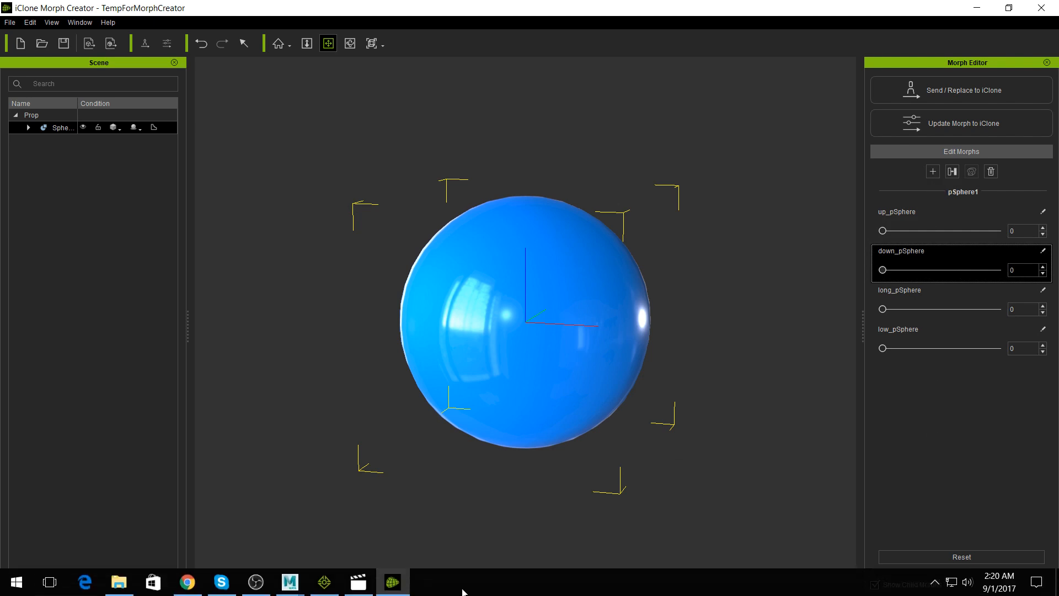
# - Reduce Morph Creator to a floating window and place it over iClone 7, keeping the ball in the iClone scene visible
pyautogui.moveTo(328, 587)
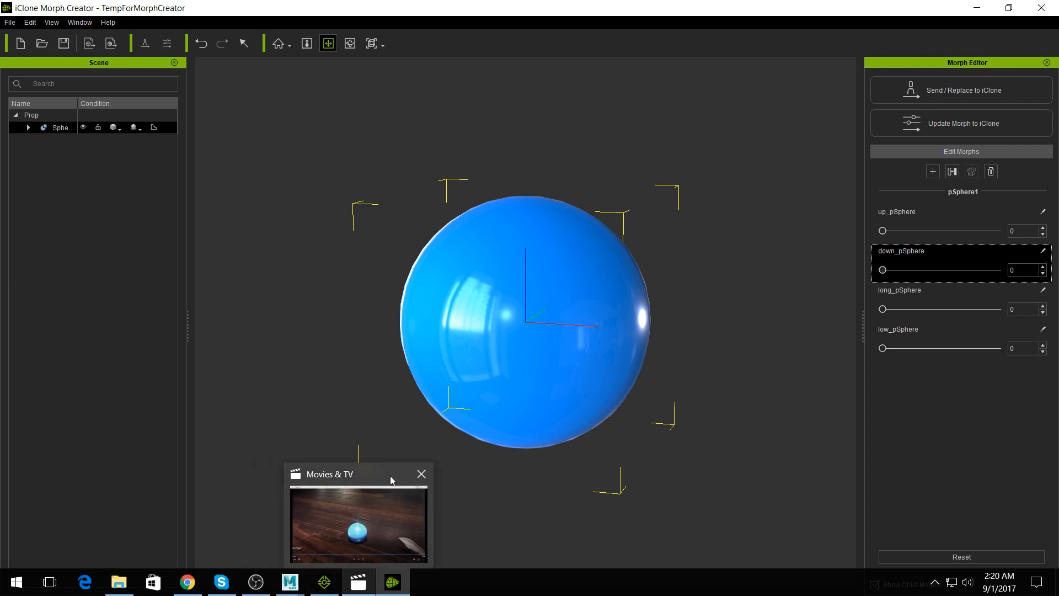
pyautogui.moveTo(508, 11); pyautogui.dragTo(731, 111)
pyautogui.moveTo(367, 584)
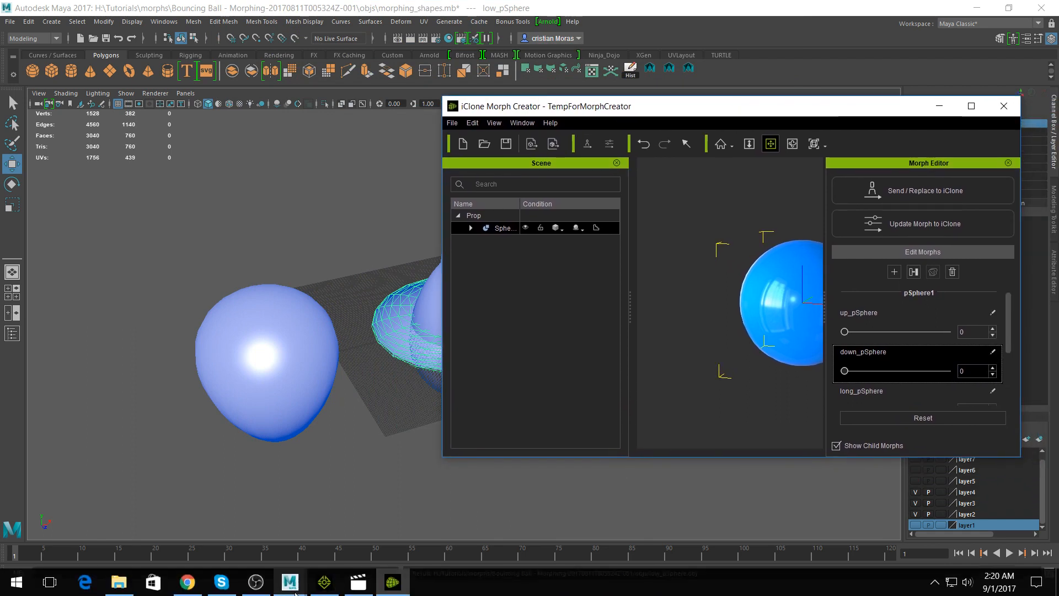
pyautogui.click(324, 585)
pyautogui.click(392, 582)
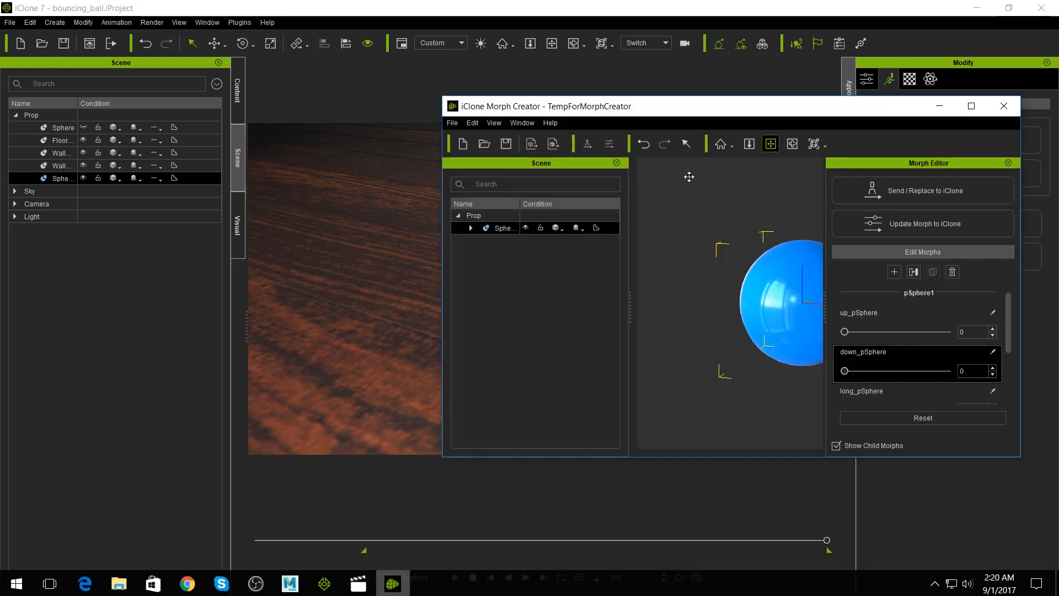
pyautogui.moveTo(836, 117); pyautogui.dragTo(265, 131)
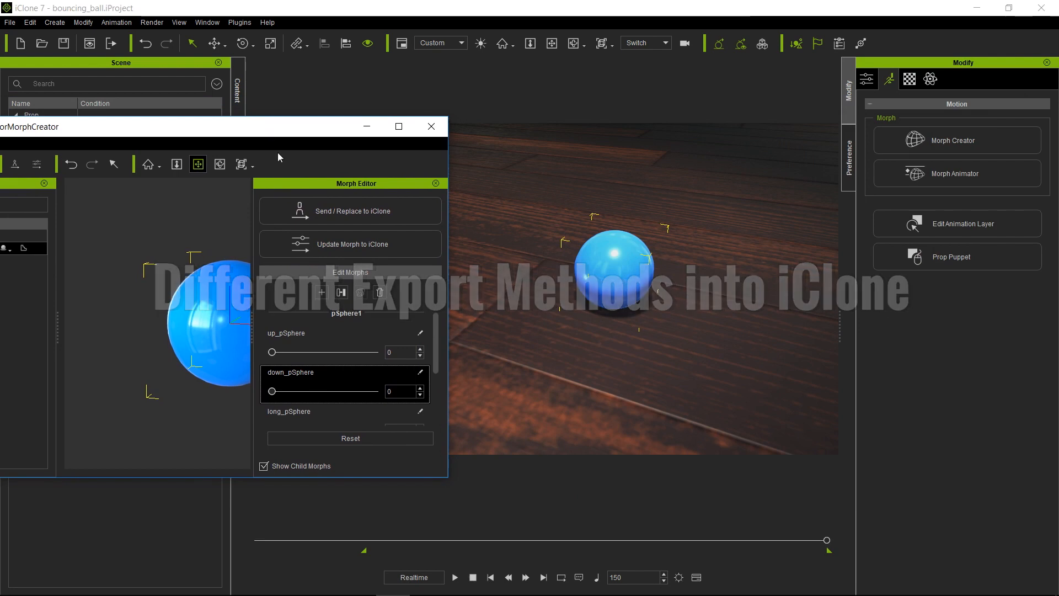
# - Send the morph sphere from Morph Creator to the iClone scene as a separate prop and switch to iClone
pyautogui.click(361, 214)
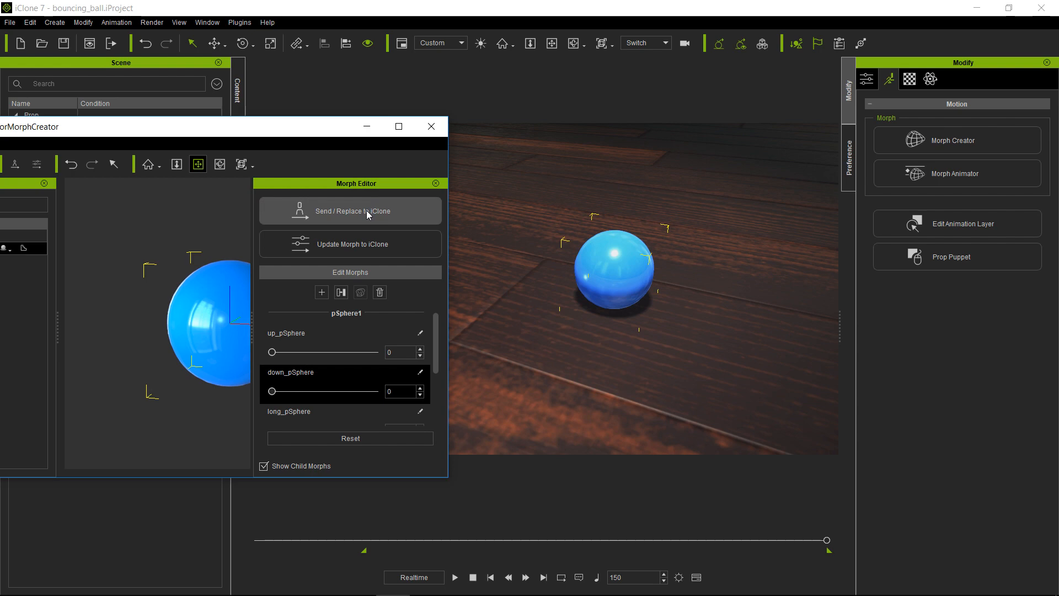
pyautogui.moveTo(324, 132); pyautogui.dragTo(757, 421)
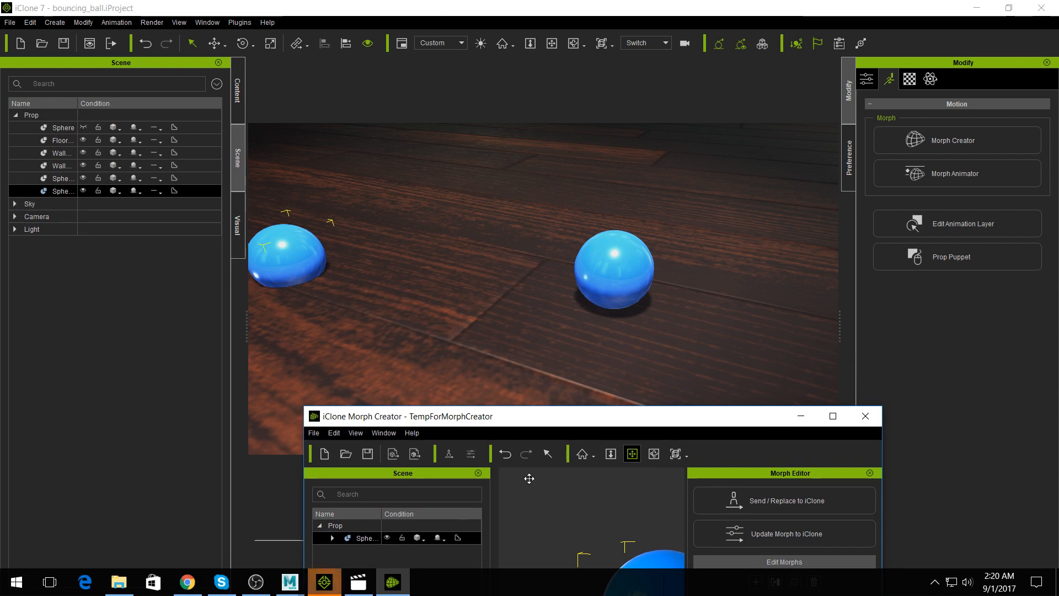
pyautogui.click(538, 9)
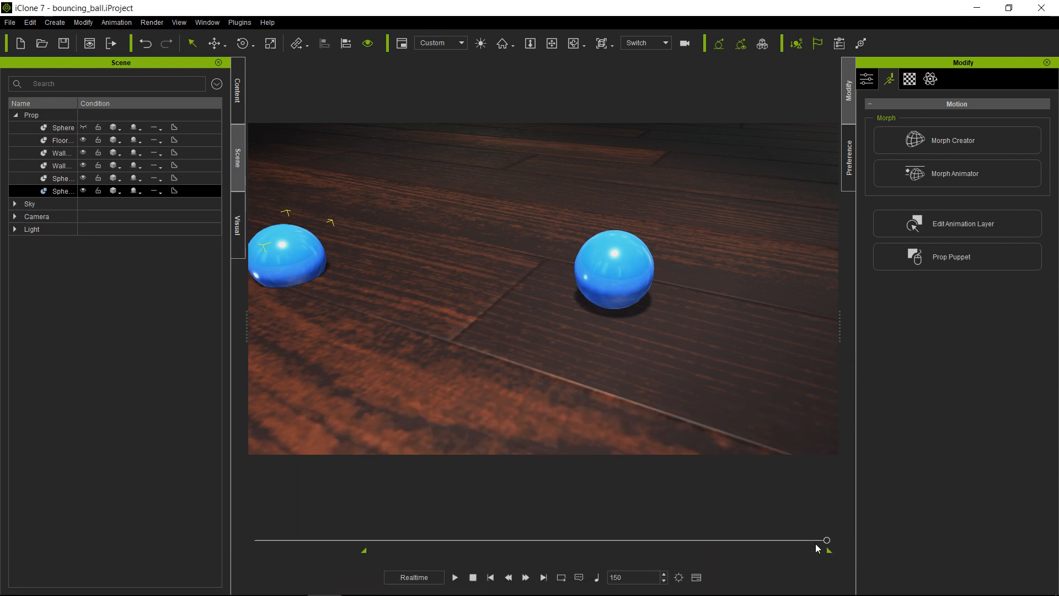
# - Go to frame 109 and check the original bouncing sphere for morphs in the Morph Animator
pyautogui.moveTo(787, 539); pyautogui.dragTo(670, 540)
pyautogui.click(600, 225)
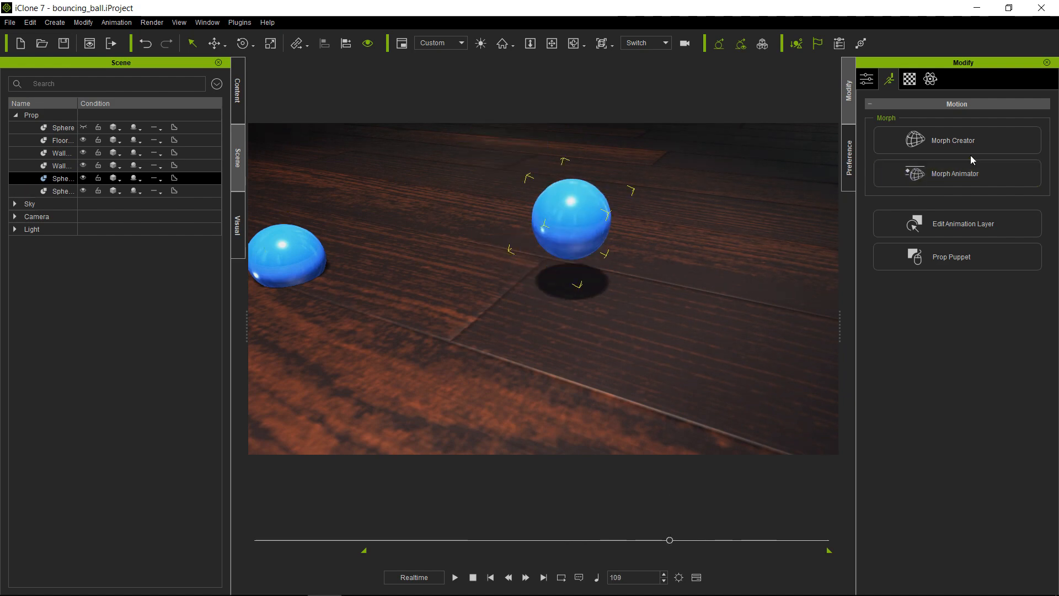
pyautogui.click(990, 174)
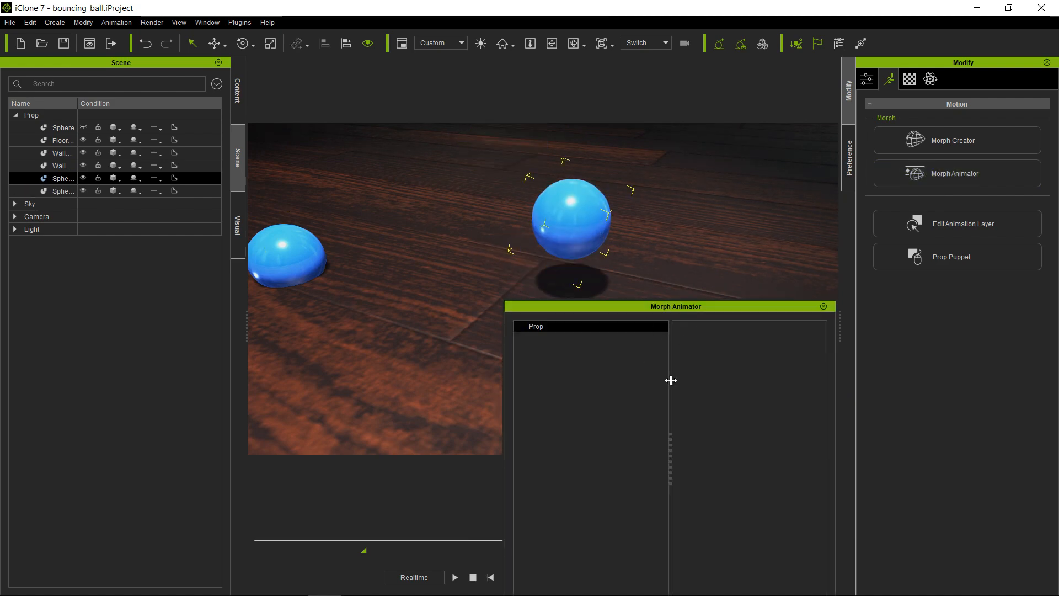
pyautogui.click(823, 306)
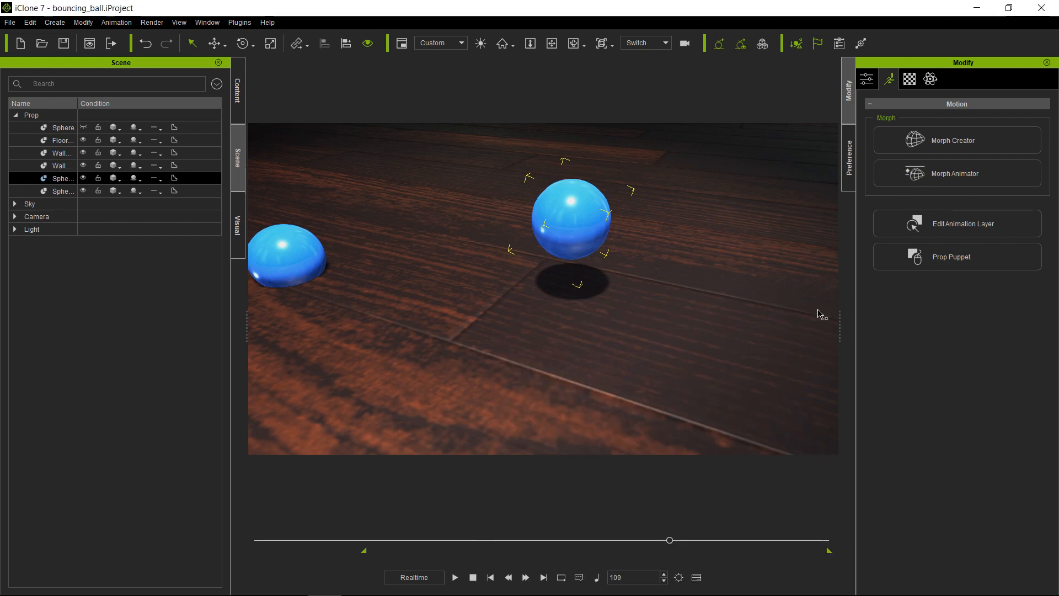
# - Check the newly sent sphere's morphs in the Morph Animator and delete that sphere from the scene
pyautogui.click(316, 255)
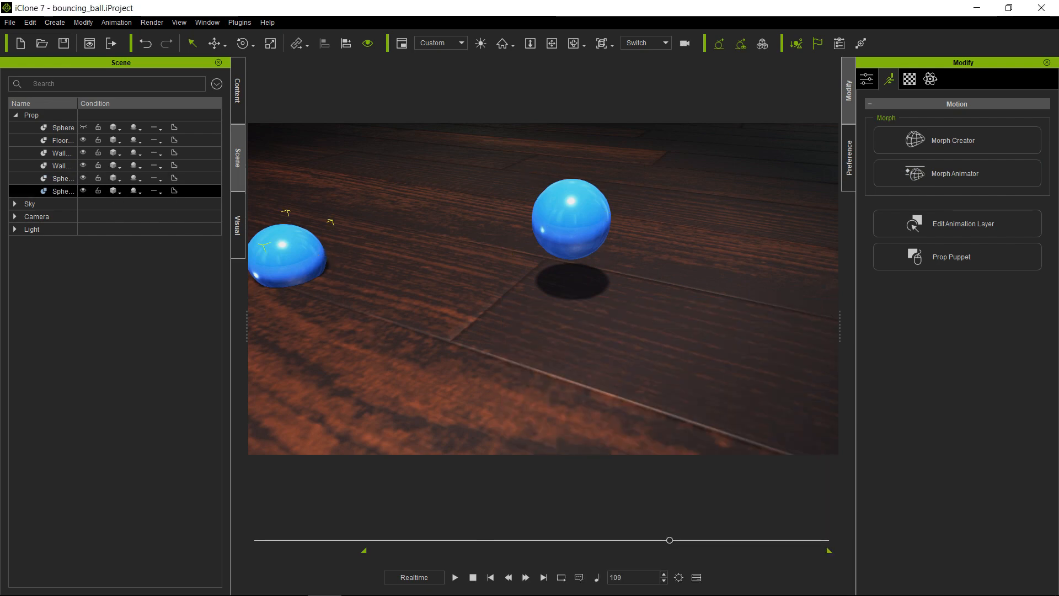
pyautogui.click(938, 174)
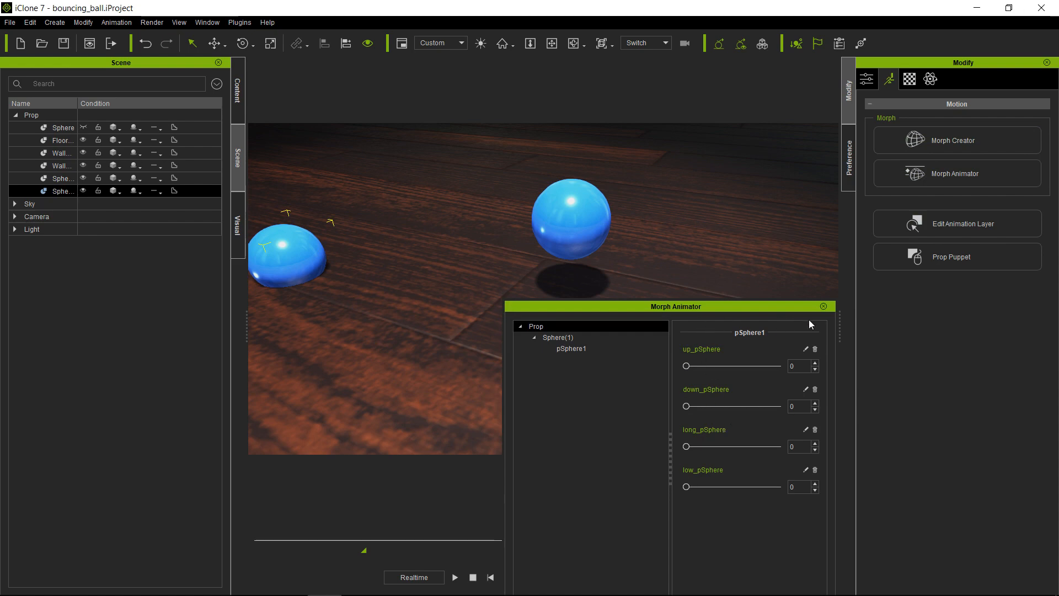
pyautogui.click(824, 306)
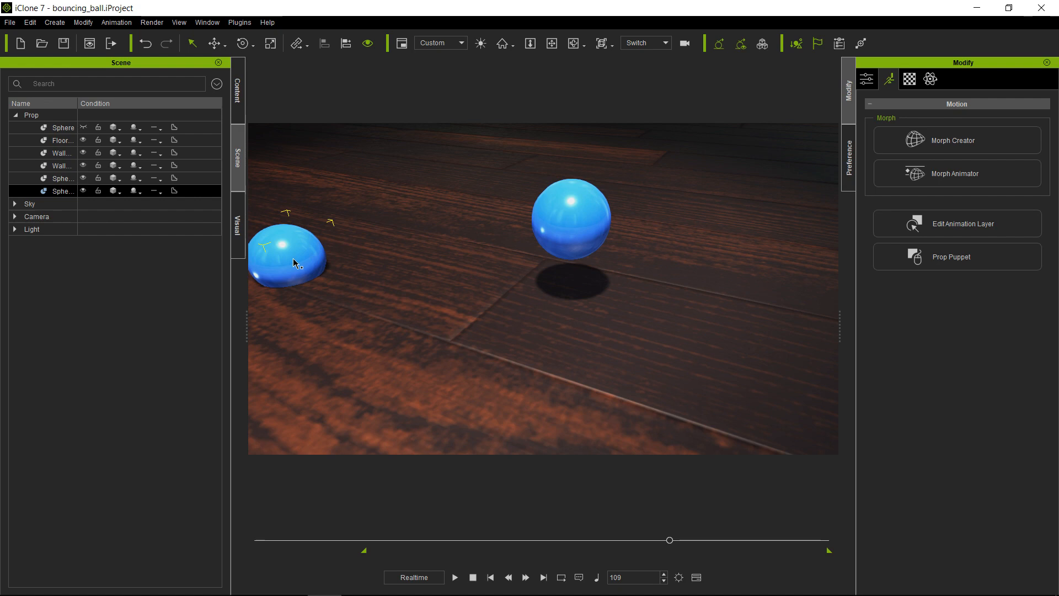
pyautogui.press('Delete')
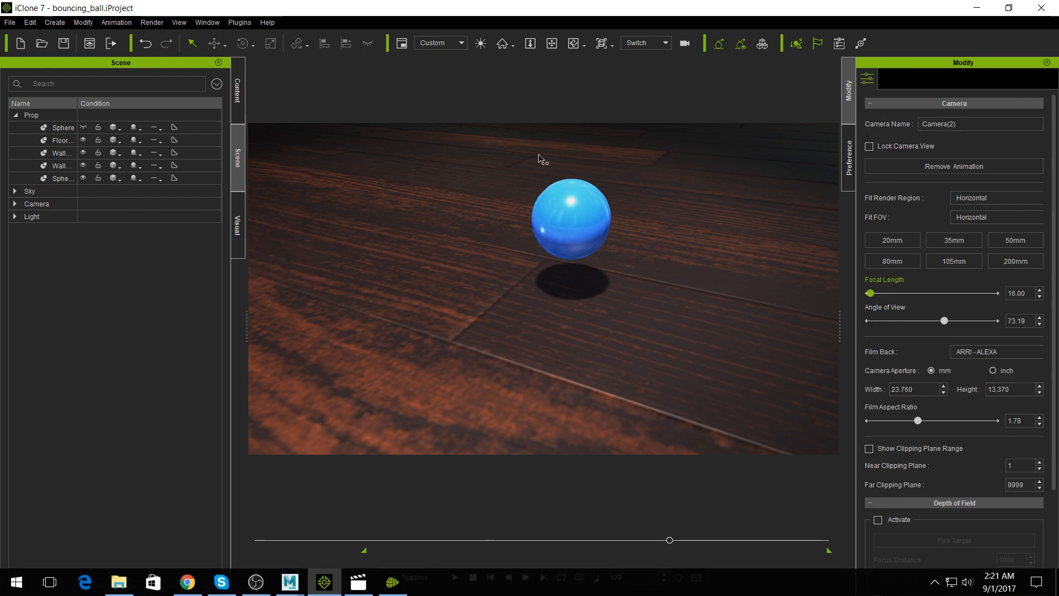
# - Select the original bouncing sphere and update its morphs from Morph Creator, returning to iClone
pyautogui.click(580, 219)
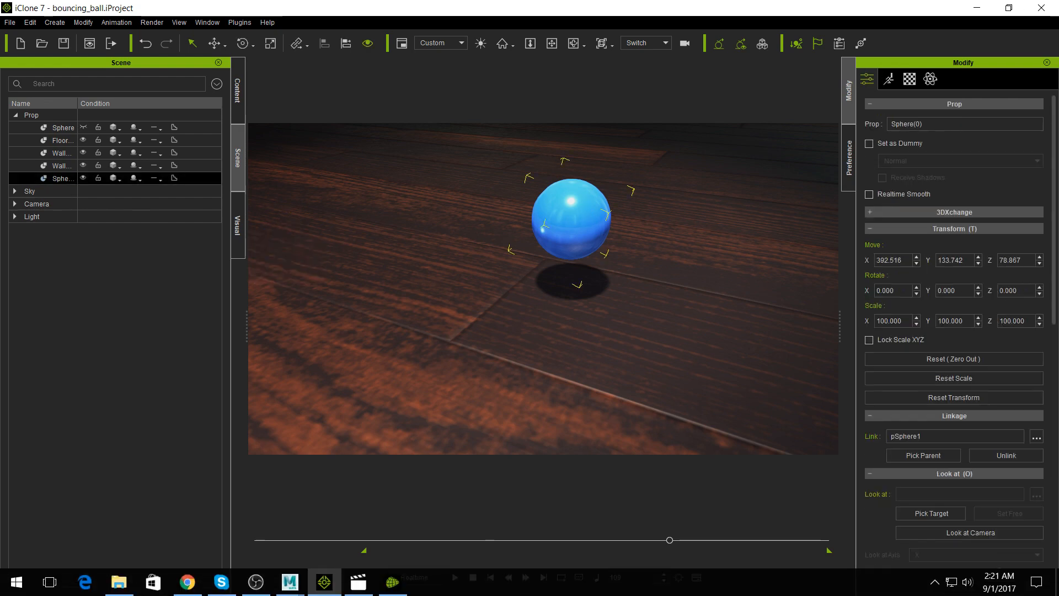
pyautogui.click(396, 585)
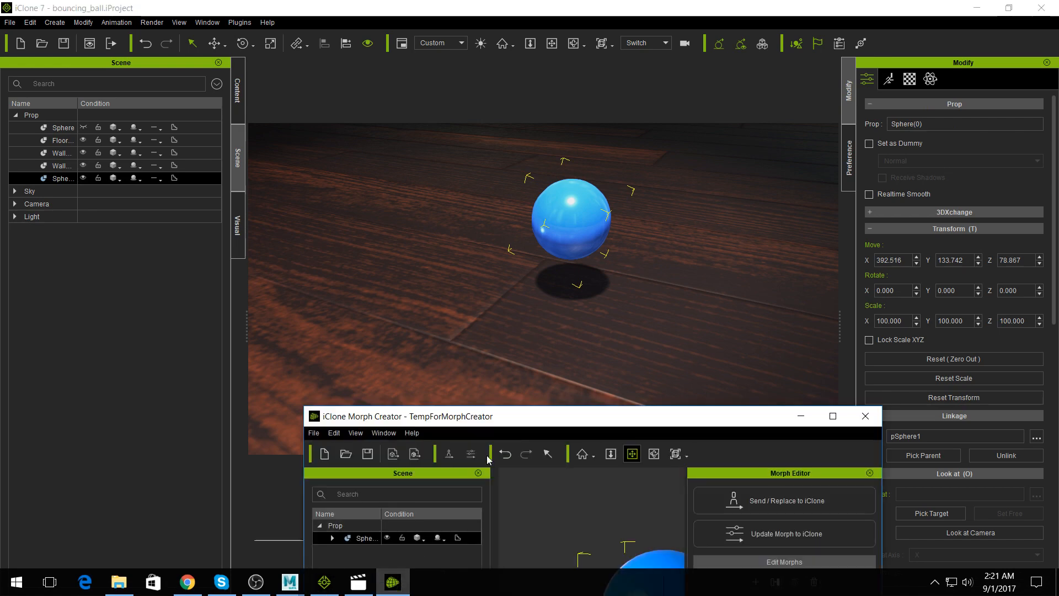
pyautogui.moveTo(583, 419); pyautogui.dragTo(584, 258)
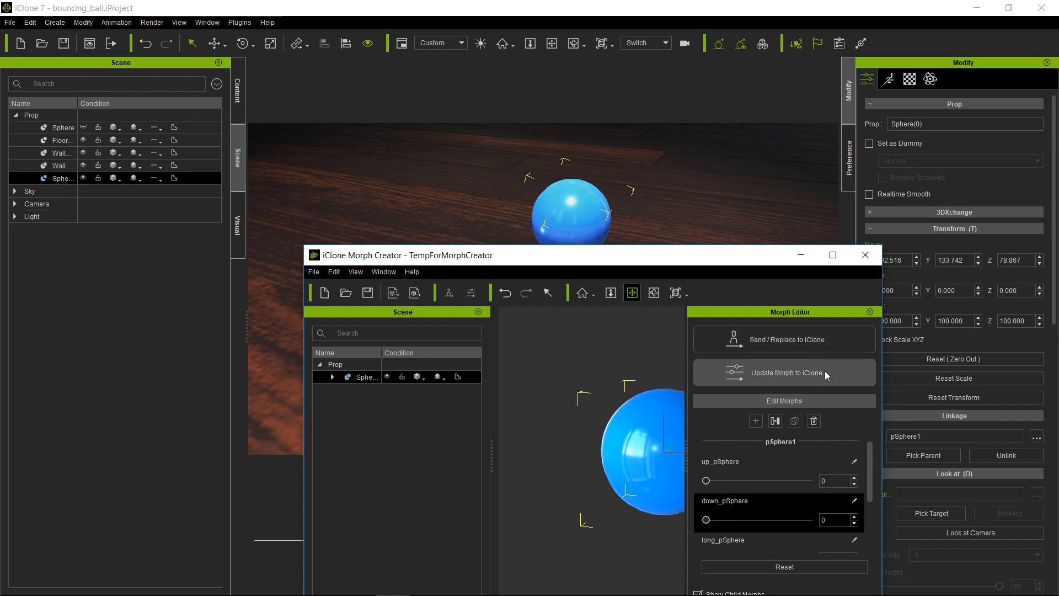
pyautogui.click(796, 376)
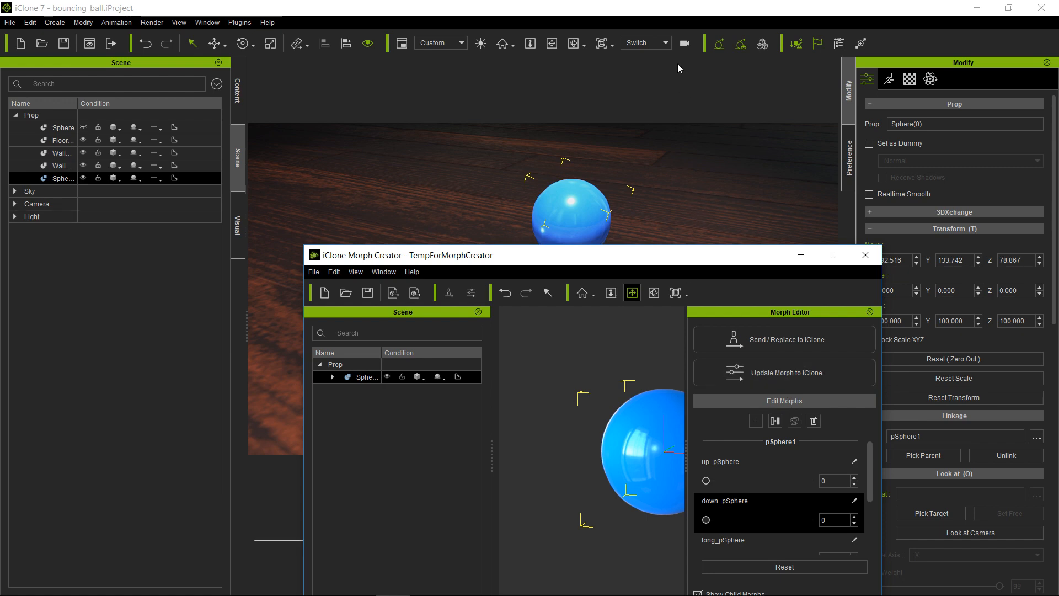
pyautogui.click(585, 11)
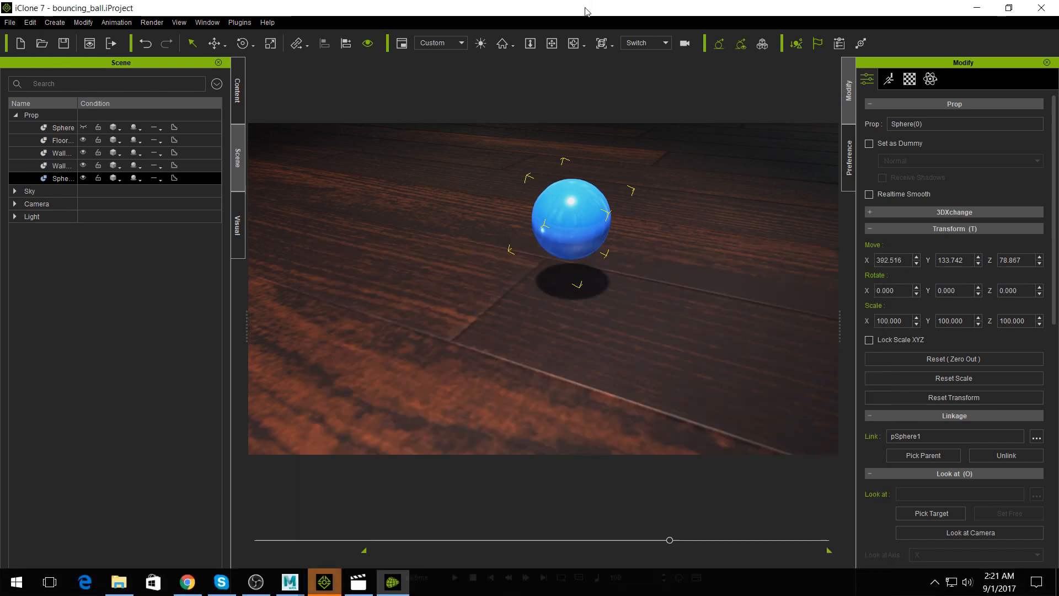
# - Open the Morph Animator for the bouncing sphere and move it clear of the ball in the viewport
pyautogui.click(576, 230)
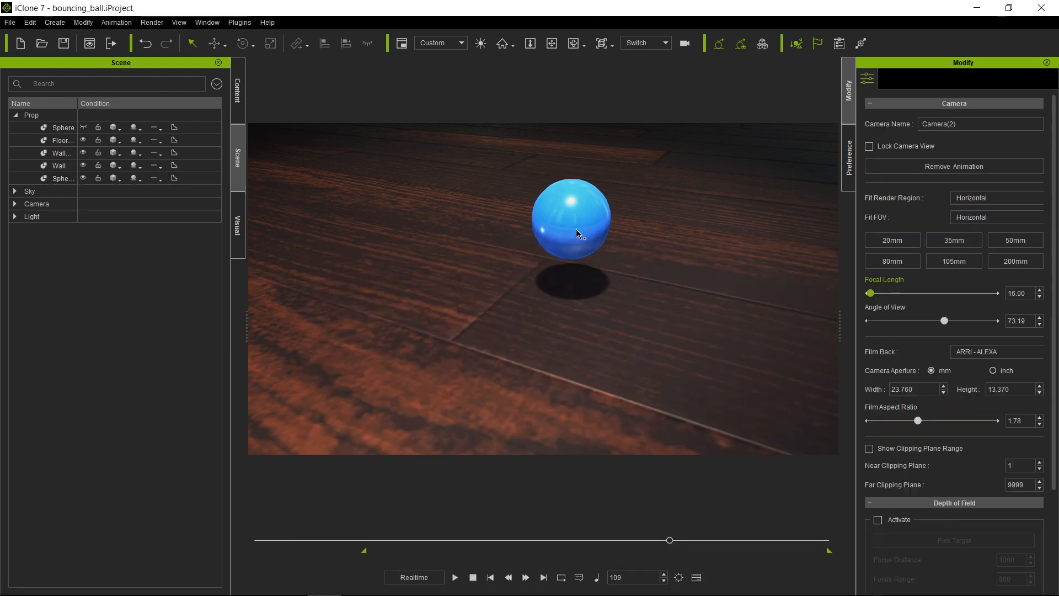
pyautogui.click(576, 230)
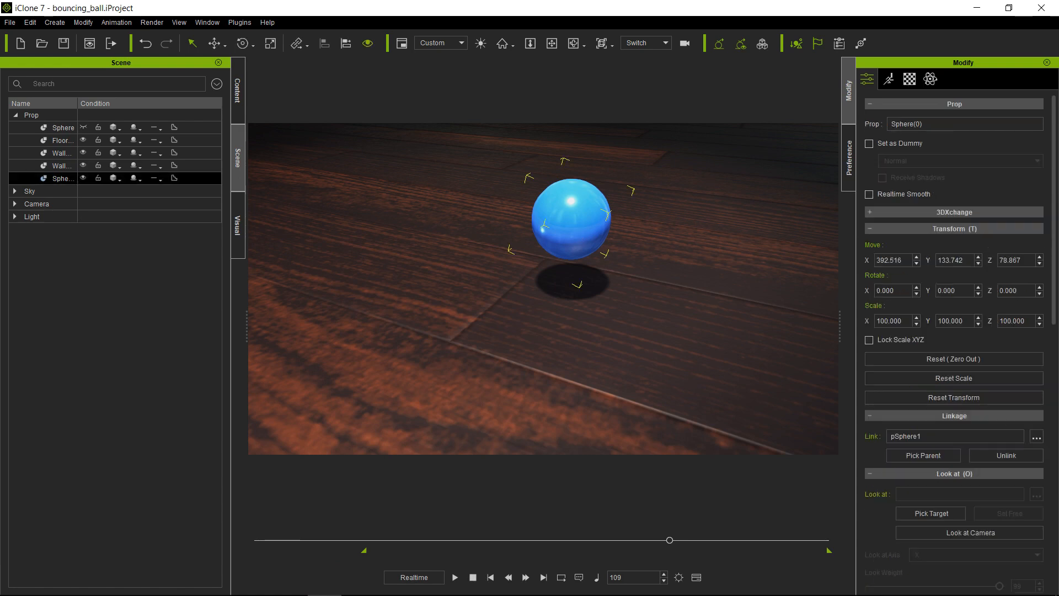
pyautogui.click(889, 79)
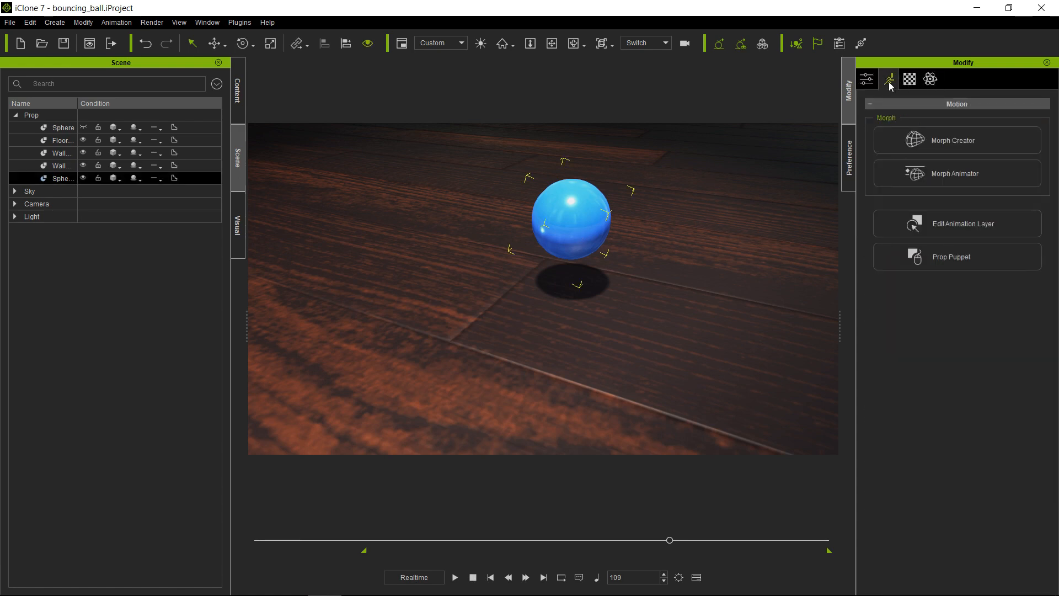
pyautogui.click(955, 180)
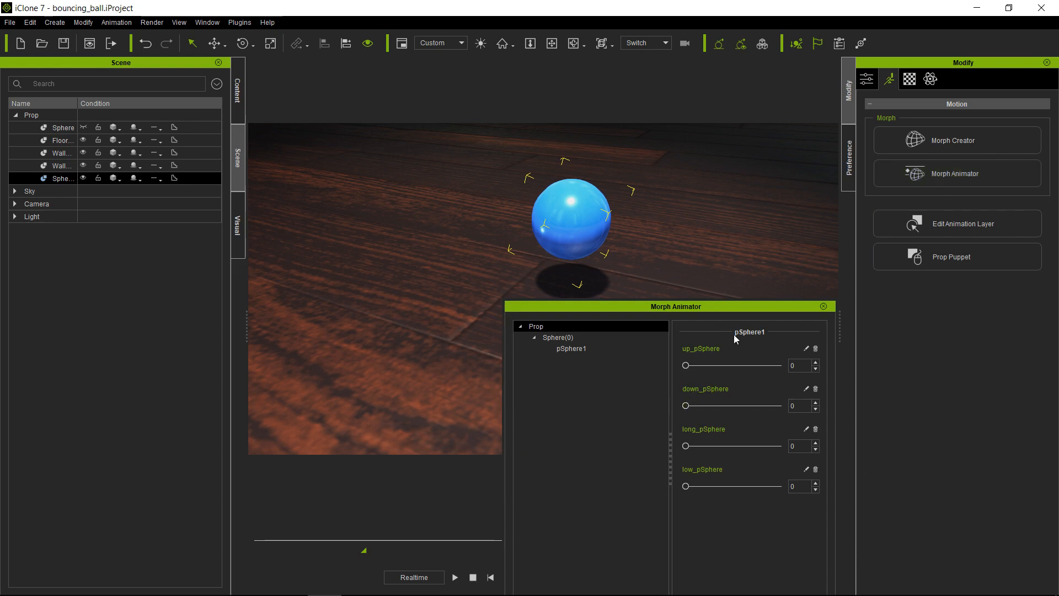
pyautogui.moveTo(725, 307); pyautogui.dragTo(956, 81)
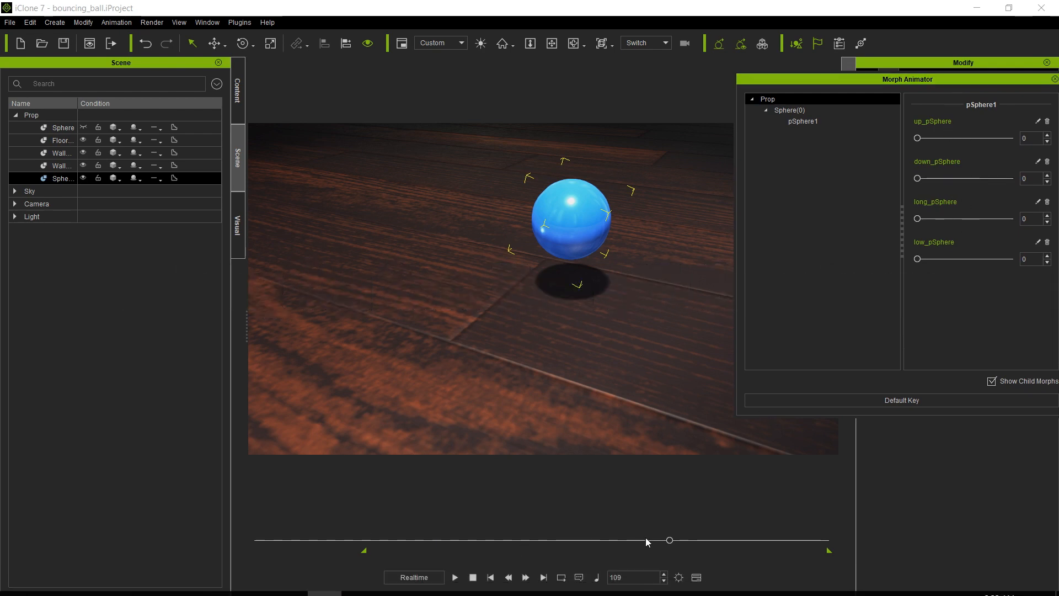
# - Activate the Move tool and scrub the ball's bounce animation back through frames 103, 98 and 43, ending at frame 55
pyautogui.moveTo(670, 541); pyautogui.dragTo(647, 541)
pyautogui.press('w')
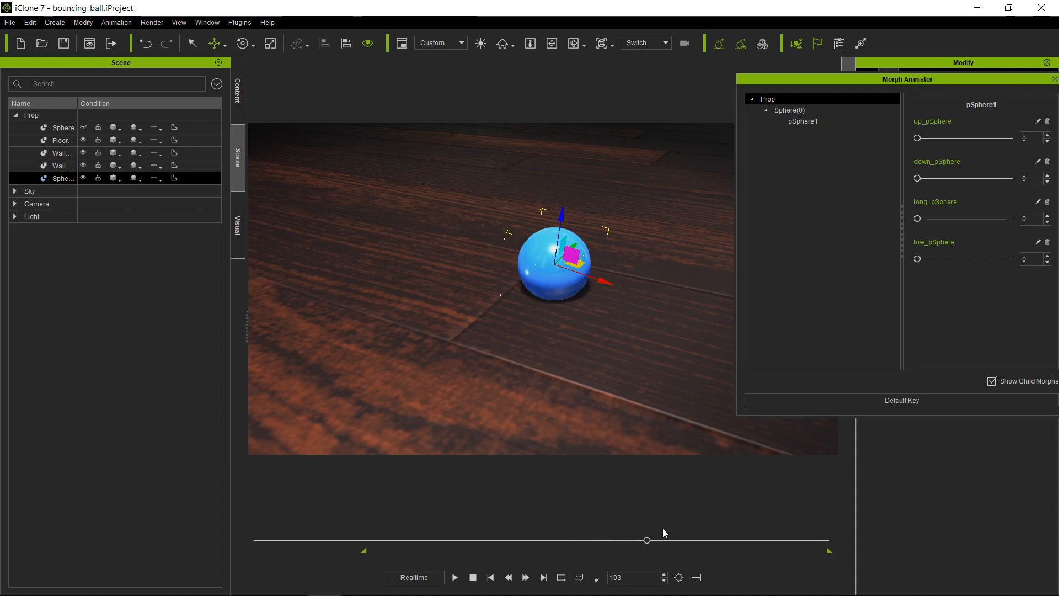
pyautogui.moveTo(646, 540); pyautogui.dragTo(627, 506)
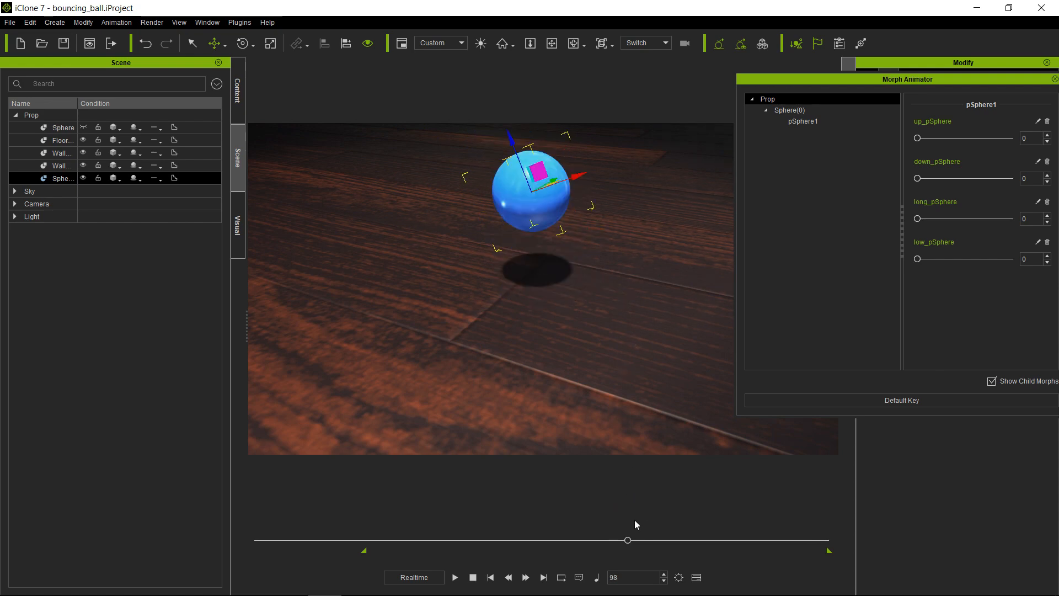
pyautogui.moveTo(627, 540); pyautogui.dragTo(419, 542)
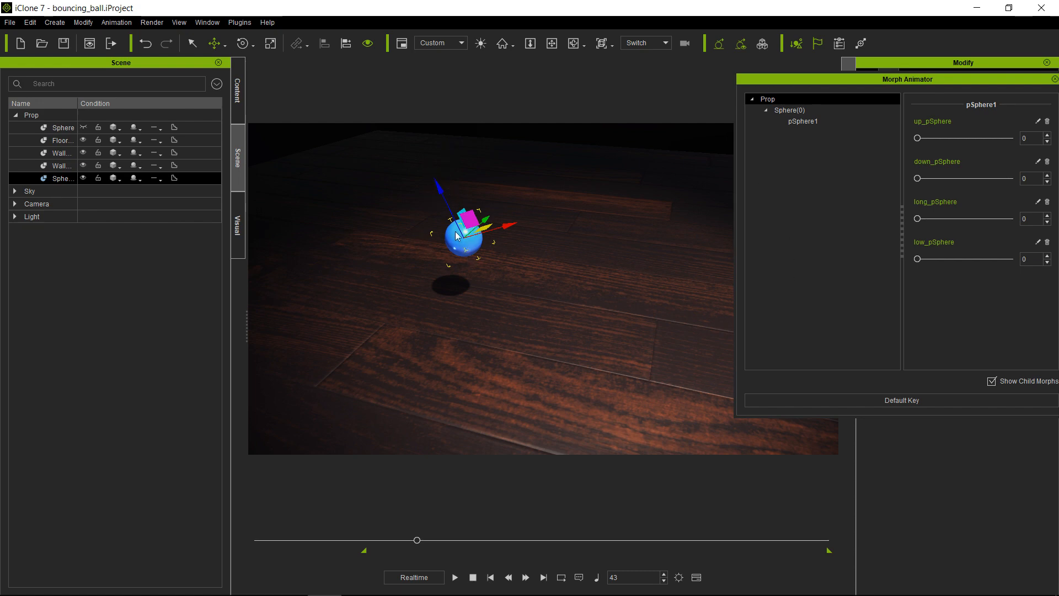
pyautogui.moveTo(422, 541); pyautogui.dragTo(463, 542)
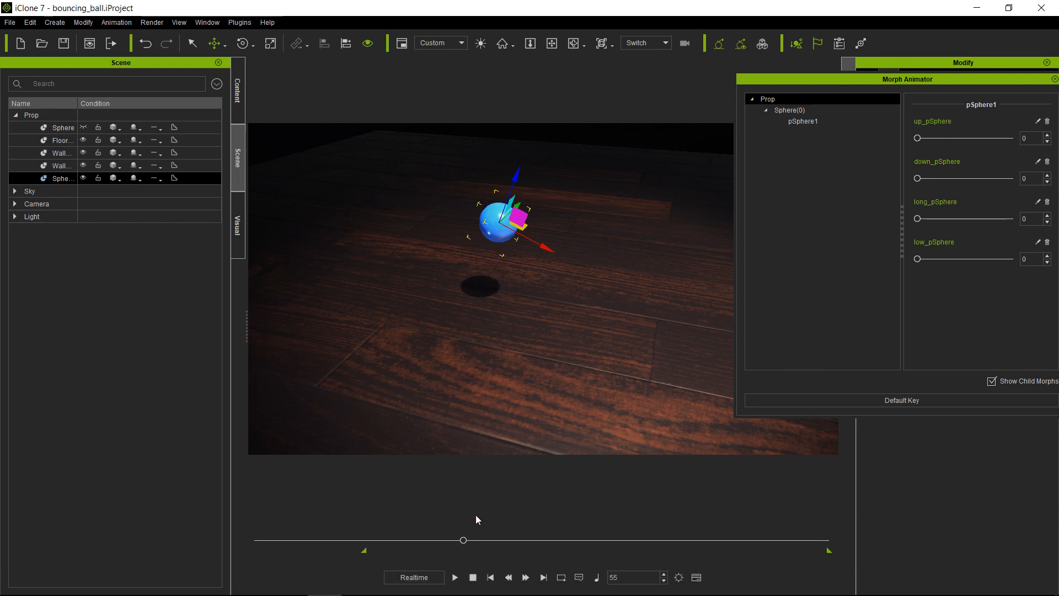
# - Return to frame 30, open the Timeline, and show Sphere(0)'s Morph track expanded to its individual morph tracks
pyautogui.click(475, 580)
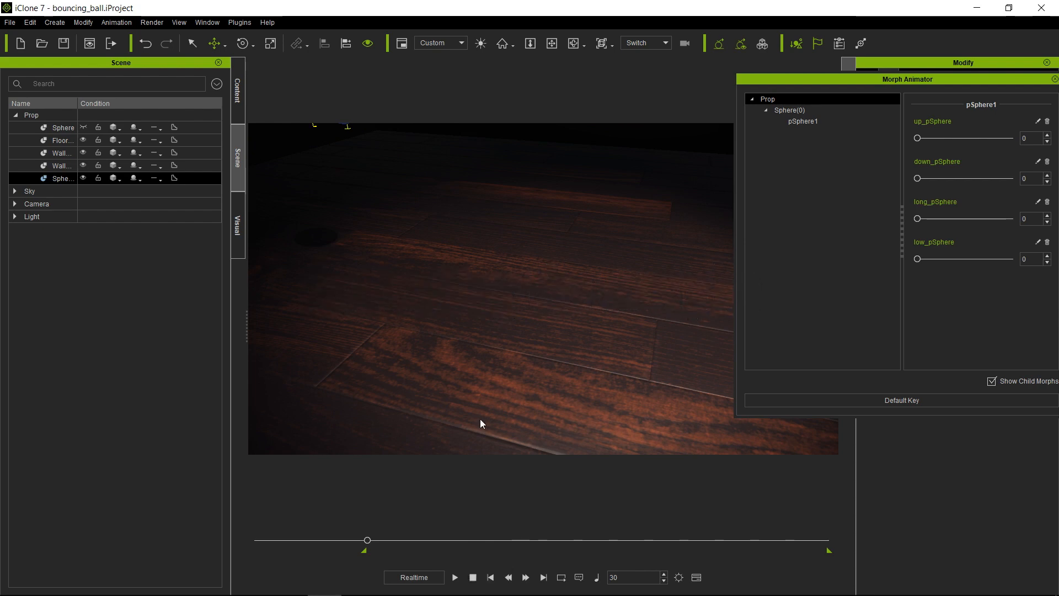
pyautogui.press('F3')
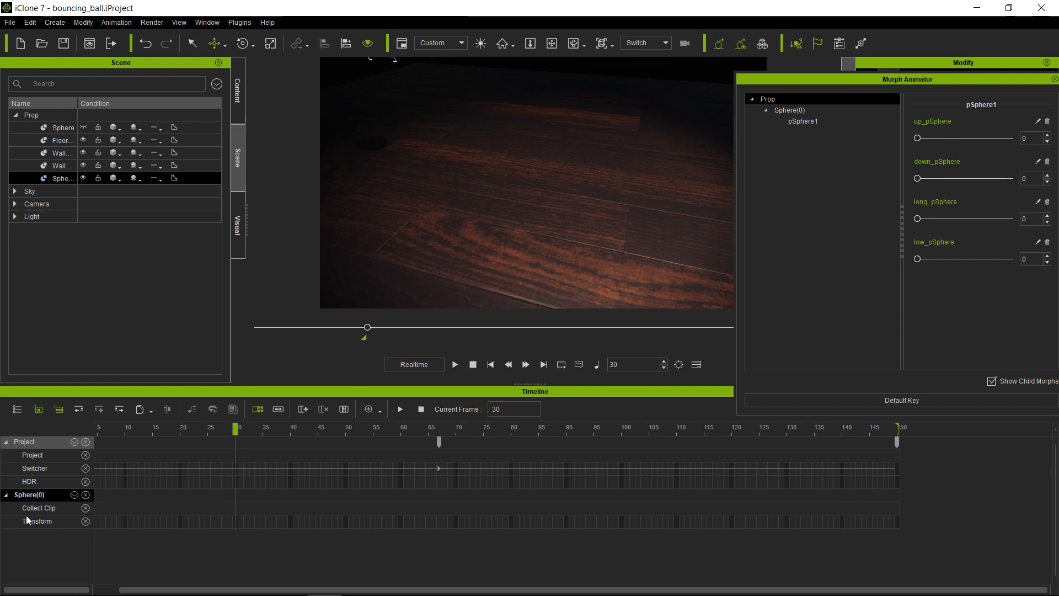
pyautogui.click(75, 494)
pyautogui.click(101, 483)
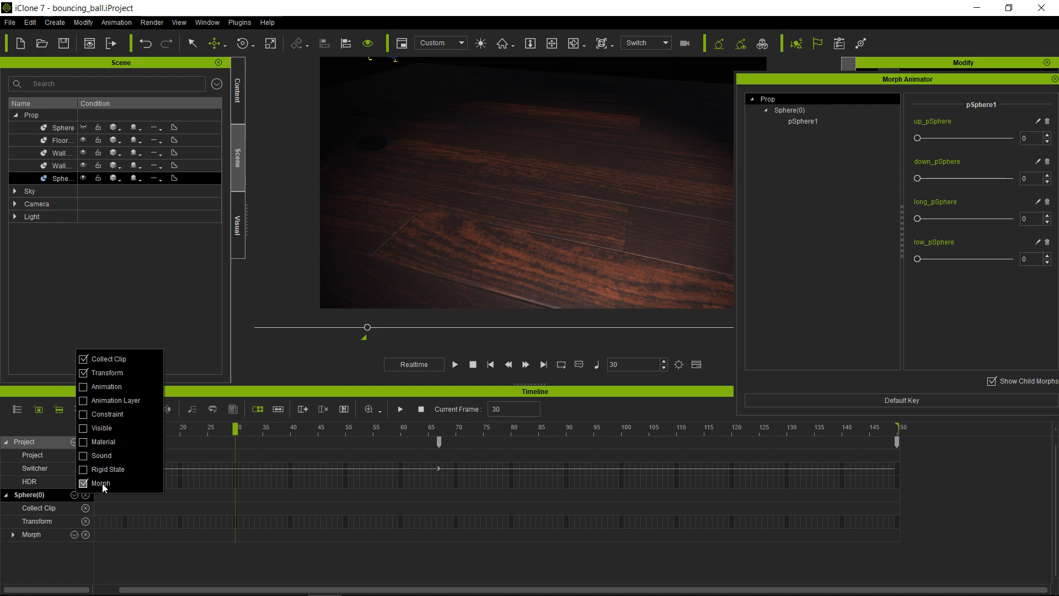
pyautogui.click(12, 533)
pyautogui.scroll(-1, 147, 544)
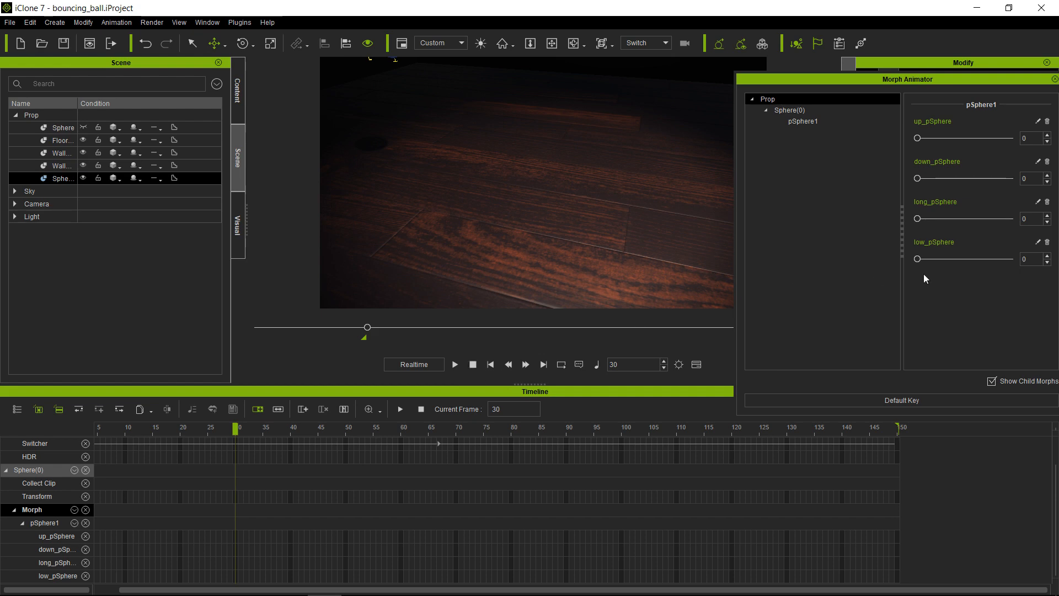
# - Set a default morph key at frame 30, then key long_pSphere at 15 and down_pSphere at 51 on frame 40
pyautogui.moveTo(964, 75); pyautogui.dragTo(948, 35)
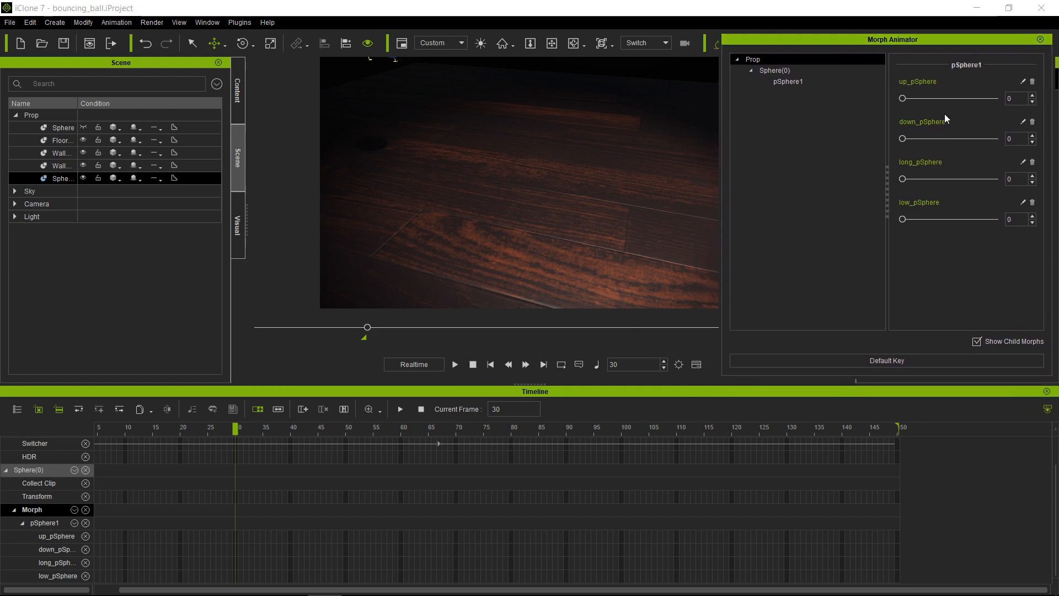
pyautogui.click(909, 362)
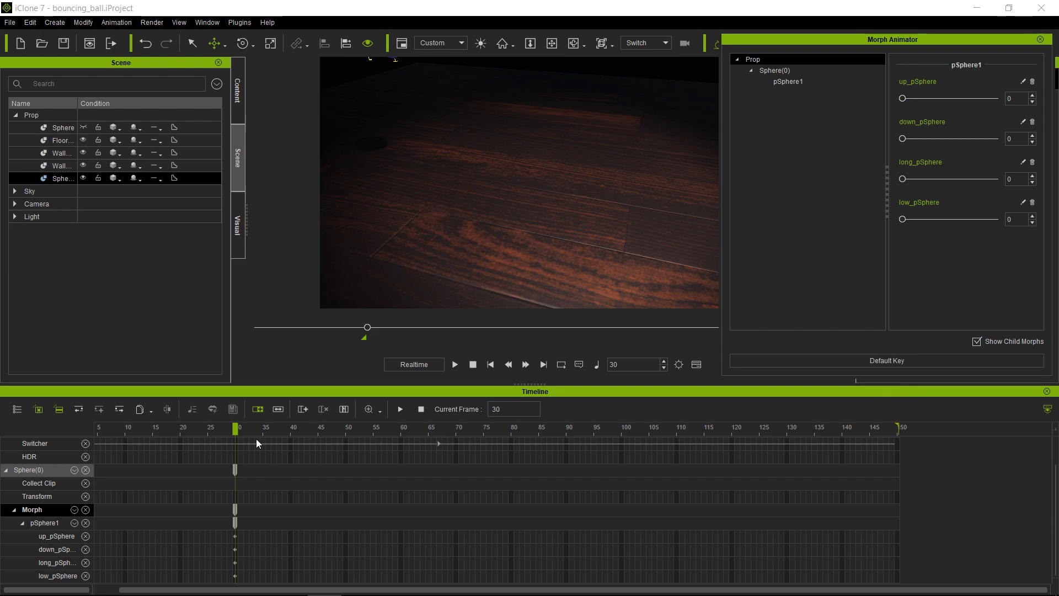
pyautogui.moveTo(237, 429); pyautogui.dragTo(288, 441)
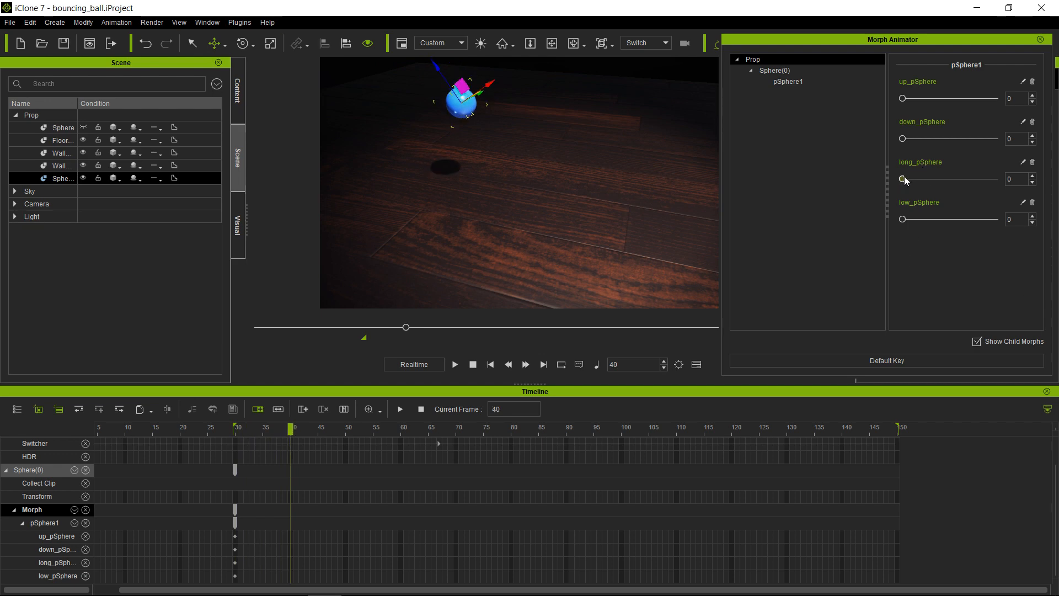
pyautogui.moveTo(903, 179); pyautogui.dragTo(917, 180)
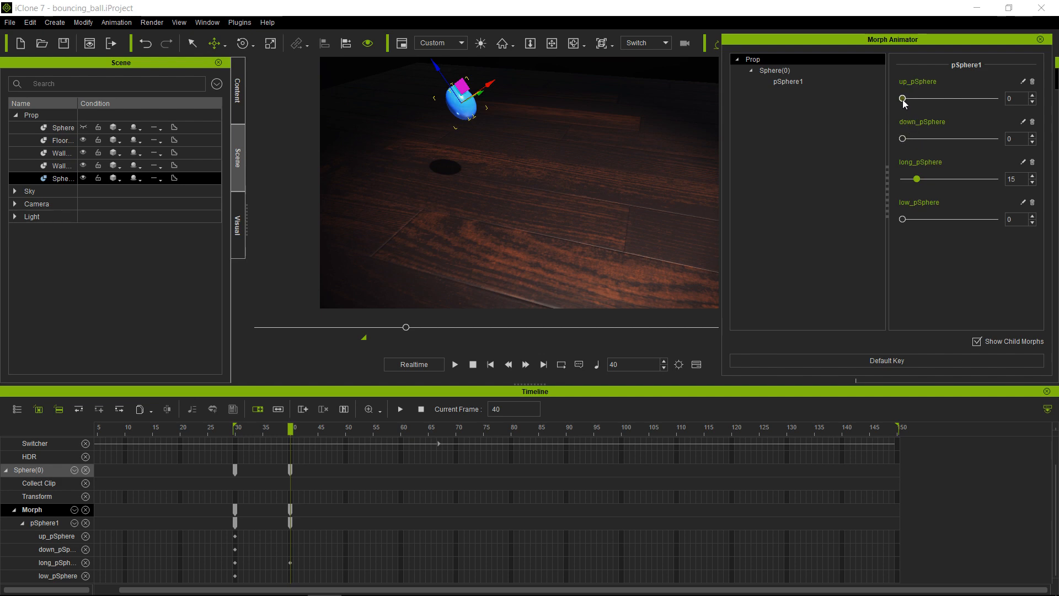
pyautogui.moveTo(902, 139); pyautogui.dragTo(950, 138)
# - At frame 45, key long_pSphere at 33 and down_pSphere at 100
pyautogui.moveTo(285, 427); pyautogui.dragTo(319, 429)
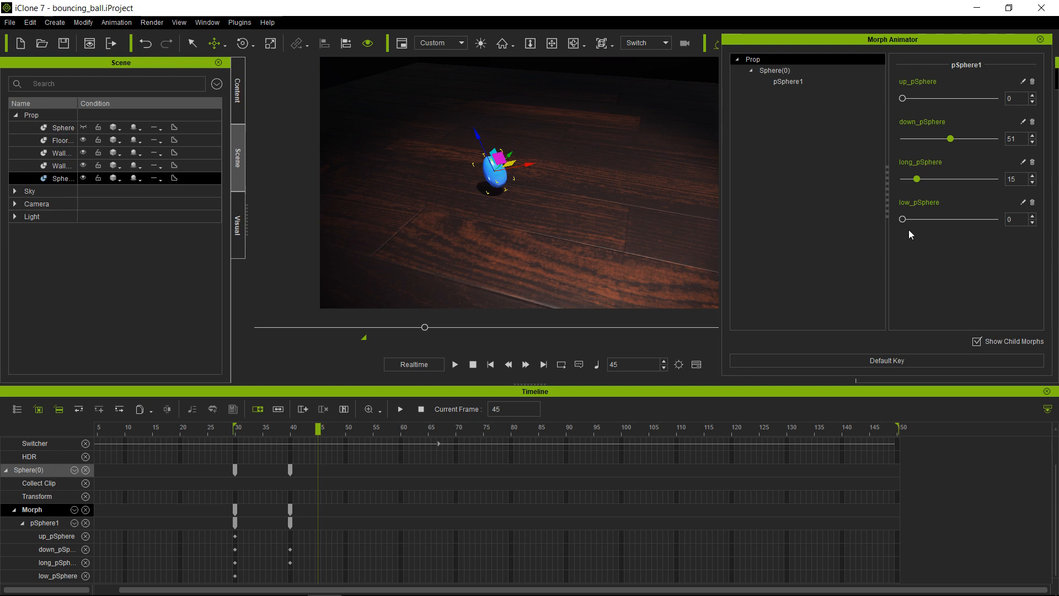
pyautogui.moveTo(918, 179); pyautogui.dragTo(940, 180)
pyautogui.moveTo(950, 141); pyautogui.dragTo(1018, 142)
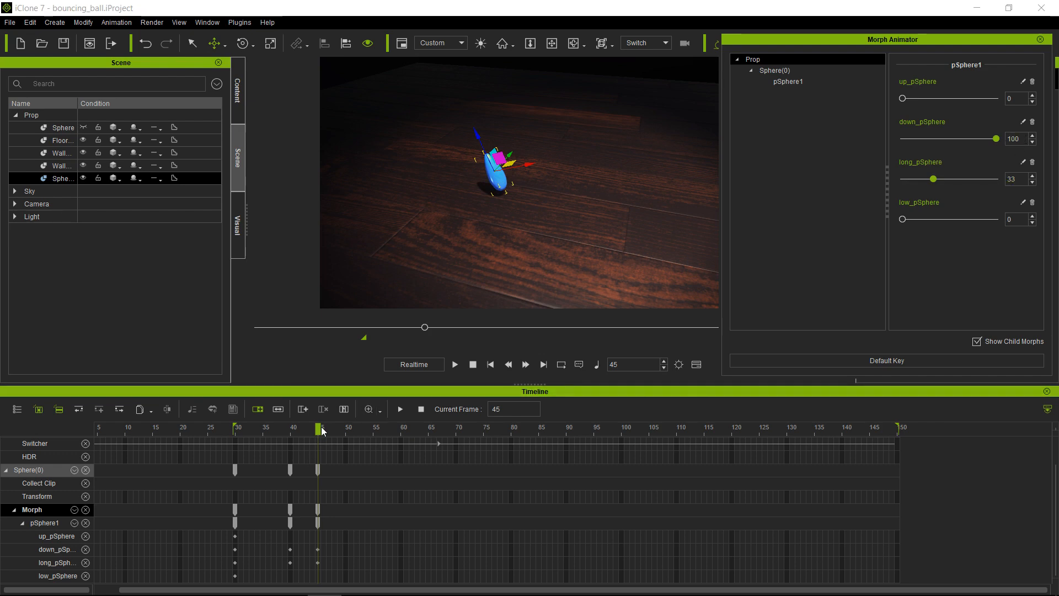
# - Shift the frame 40 morph key to frame 42 and scrub forward to frame 45 to check the stretch
pyautogui.moveTo(319, 428); pyautogui.dragTo(297, 428)
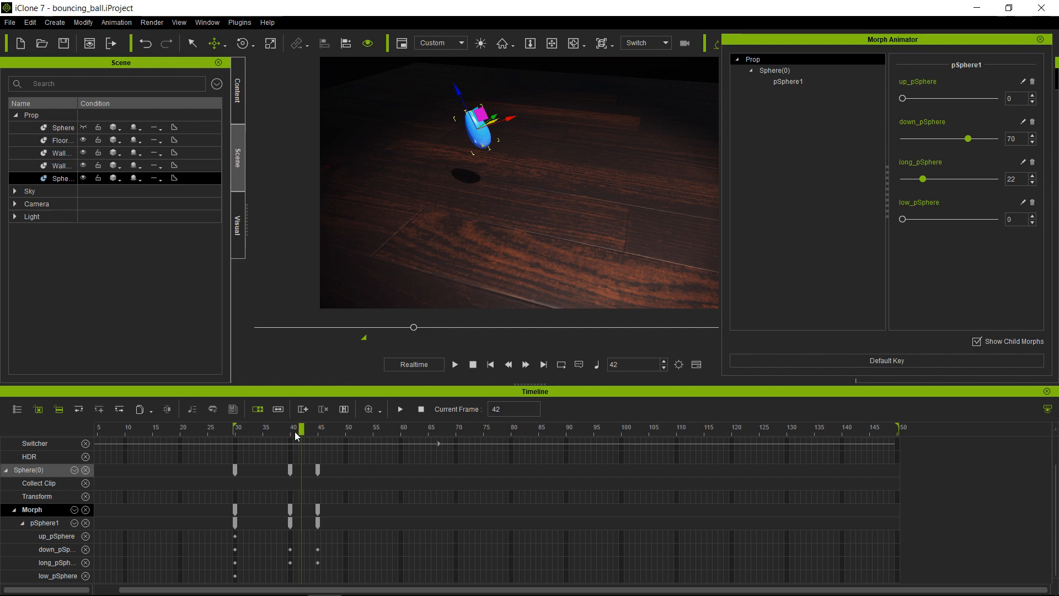
pyautogui.moveTo(289, 467); pyautogui.dragTo(303, 470)
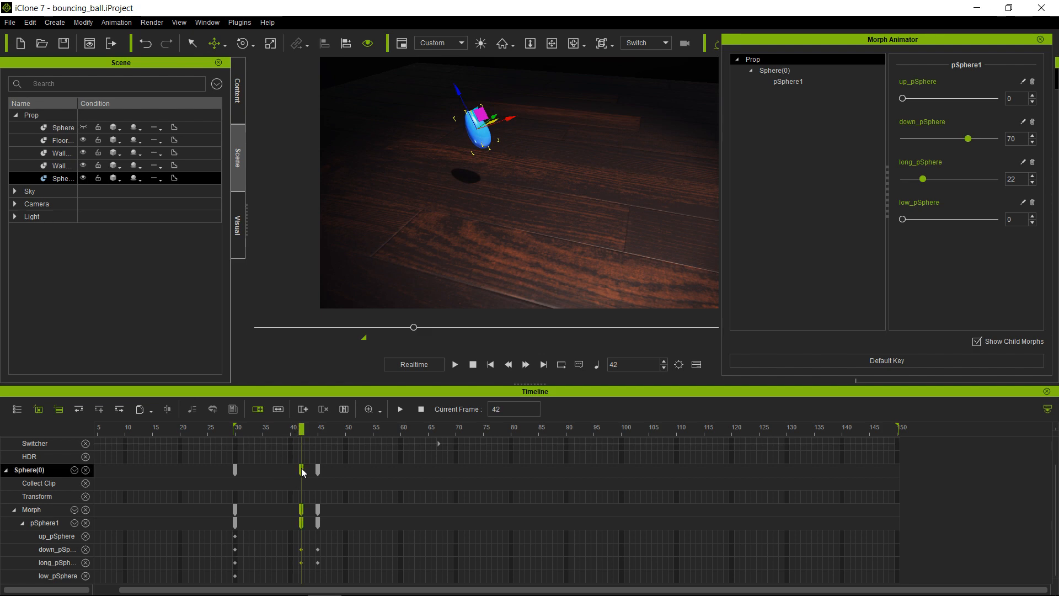
pyautogui.moveTo(301, 426)
pyautogui.mouseDown()
pyautogui.moveTo(226, 424)
pyautogui.moveTo(319, 426)
pyautogui.mouseUp()
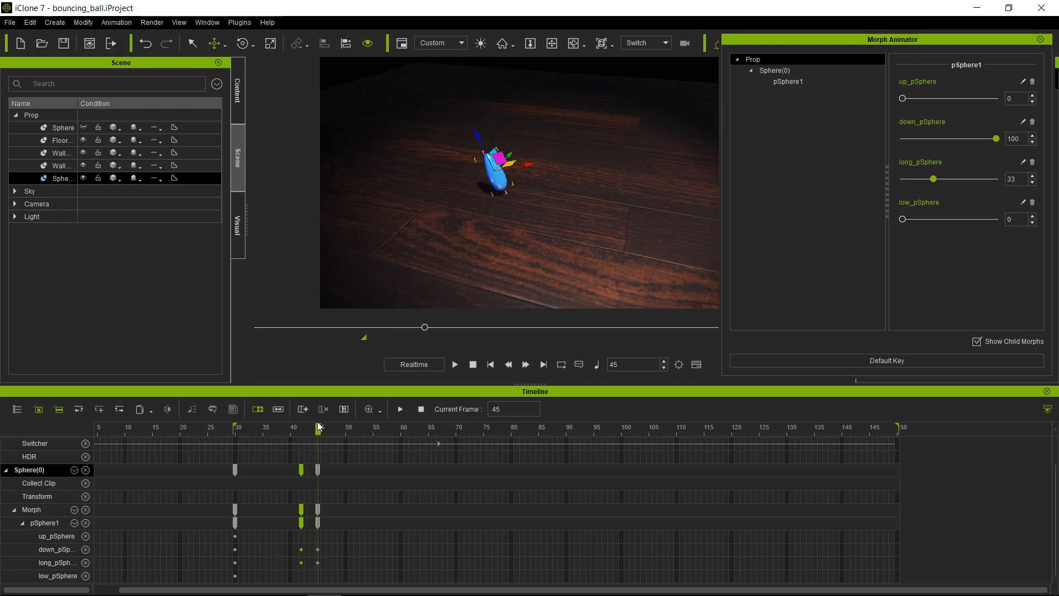
# - At frame 48, squash the ball by keying low_pSphere at 100 and both long_pSphere and down_pSphere at 0
pyautogui.moveTo(318, 426); pyautogui.dragTo(340, 428)
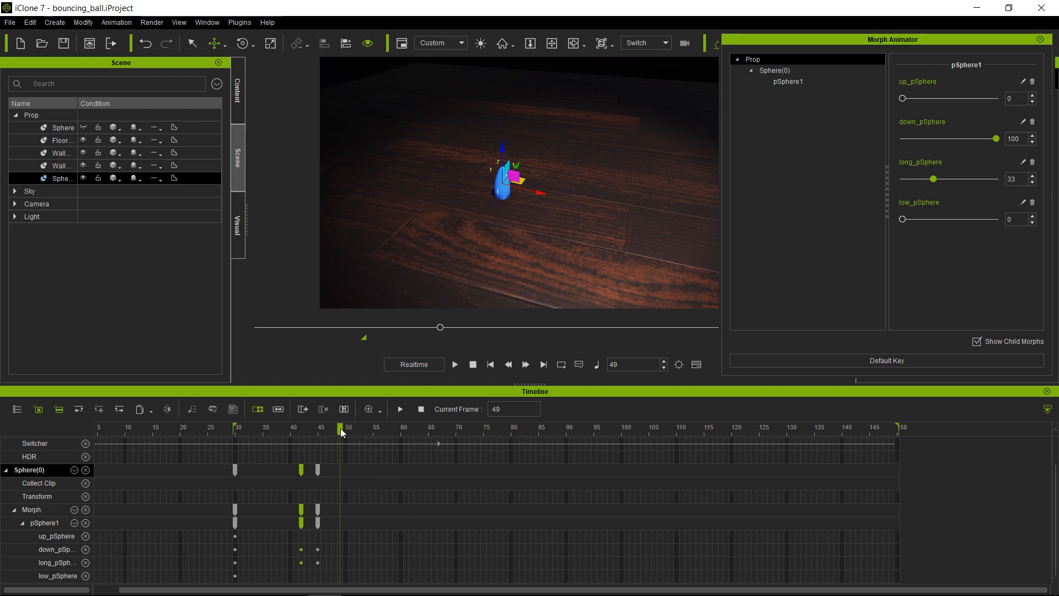
pyautogui.moveTo(341, 428); pyautogui.dragTo(332, 428)
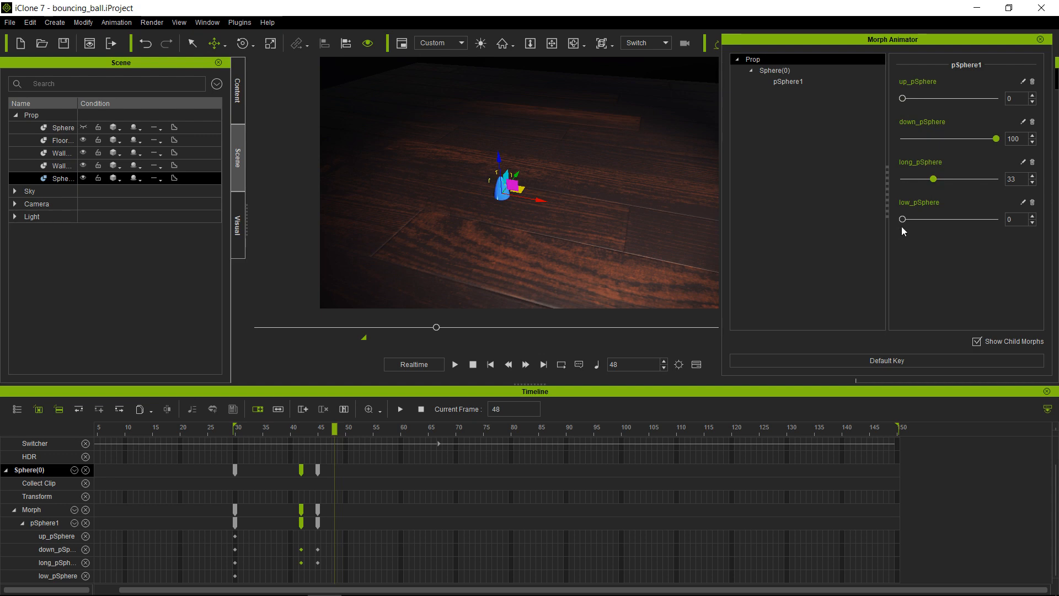
pyautogui.moveTo(902, 220); pyautogui.dragTo(996, 220)
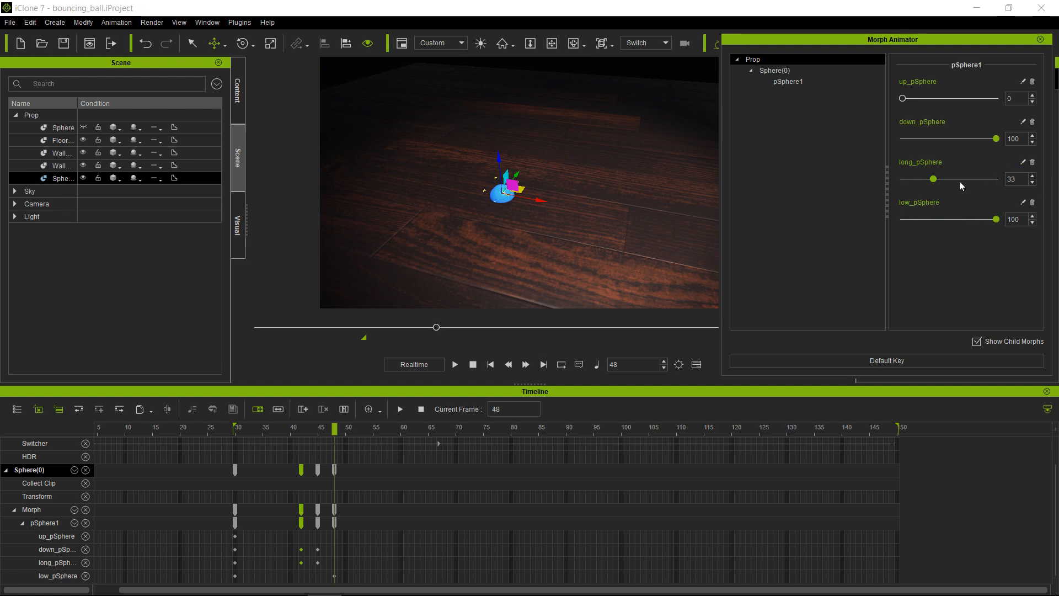
pyautogui.moveTo(932, 179); pyautogui.dragTo(901, 180)
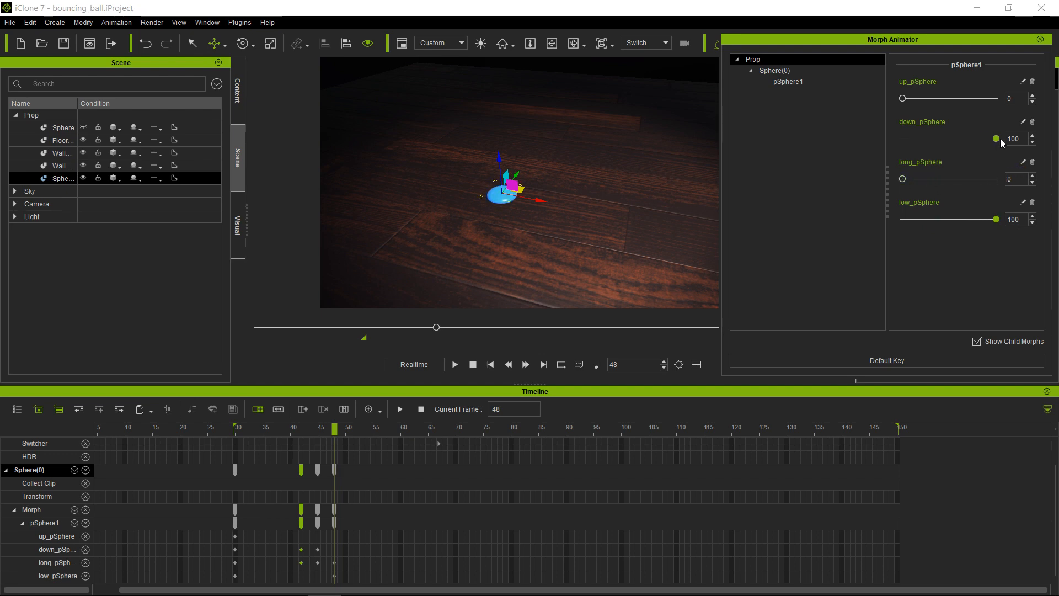
pyautogui.moveTo(997, 139); pyautogui.dragTo(868, 133)
# - Key low_pSphere at 0 on frame 45 and scrub ahead to frame 49 to check the squash
pyautogui.click(317, 563)
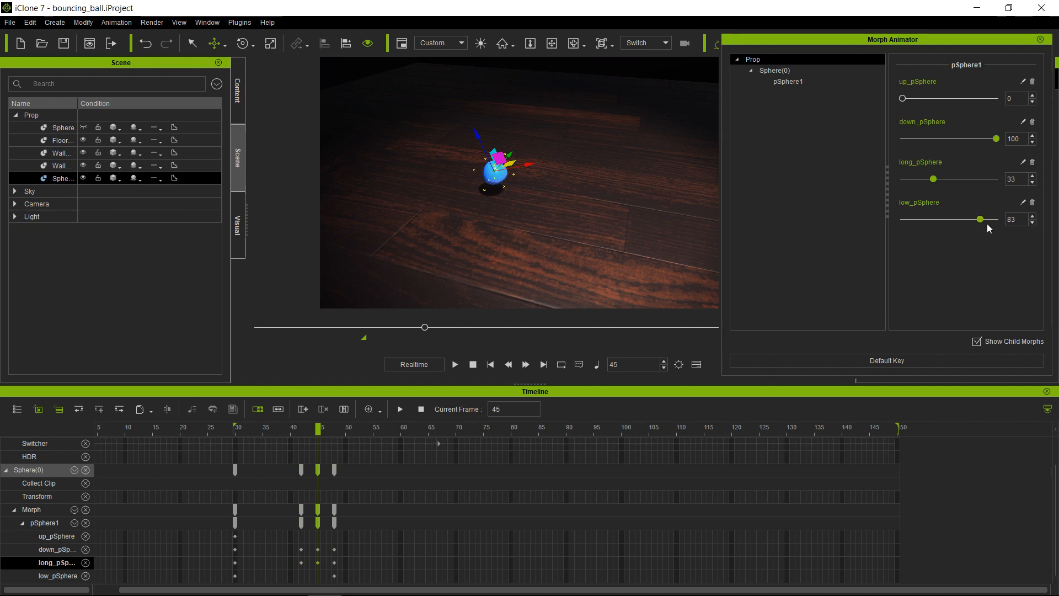
pyautogui.moveTo(981, 221); pyautogui.dragTo(886, 206)
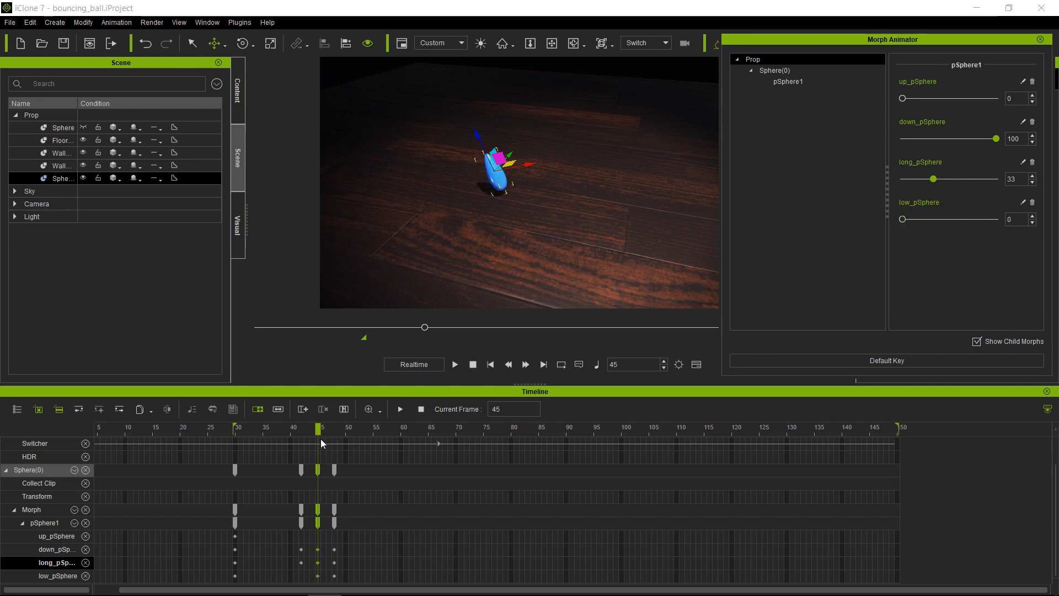
pyautogui.moveTo(318, 428); pyautogui.dragTo(340, 429)
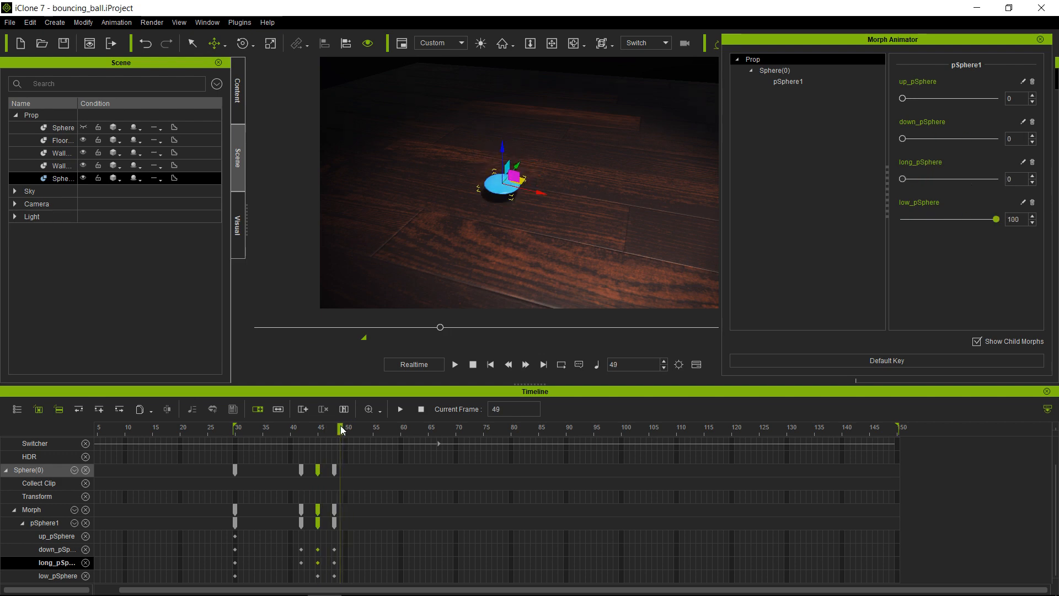
# - At frame 50, key low_pSphere at 0 and up_pSphere at 100
pyautogui.moveTo(342, 430); pyautogui.dragTo(347, 429)
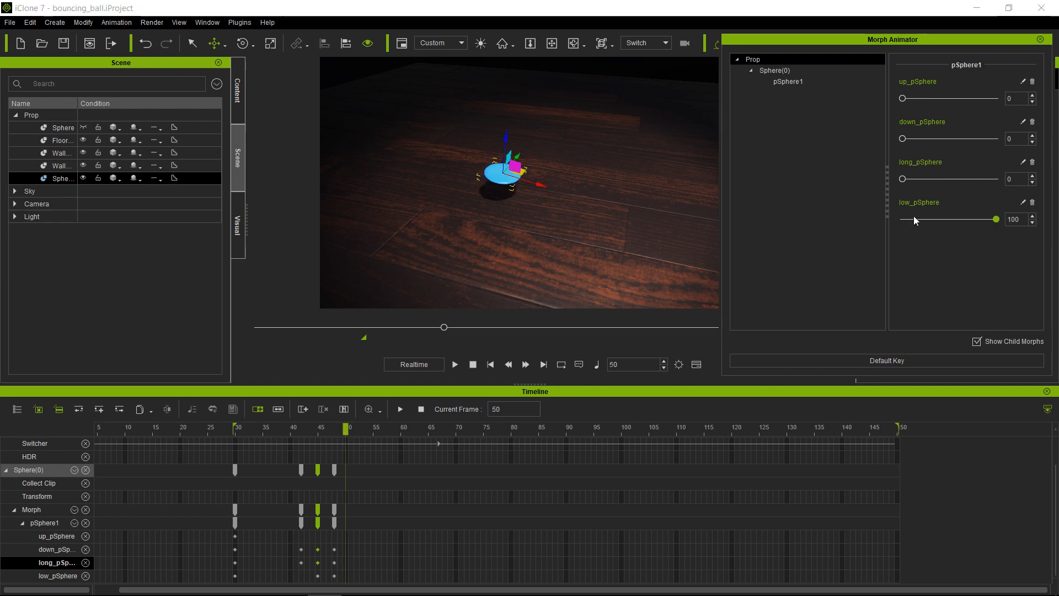
pyautogui.moveTo(995, 221); pyautogui.dragTo(862, 220)
pyautogui.moveTo(902, 98); pyautogui.dragTo(996, 98)
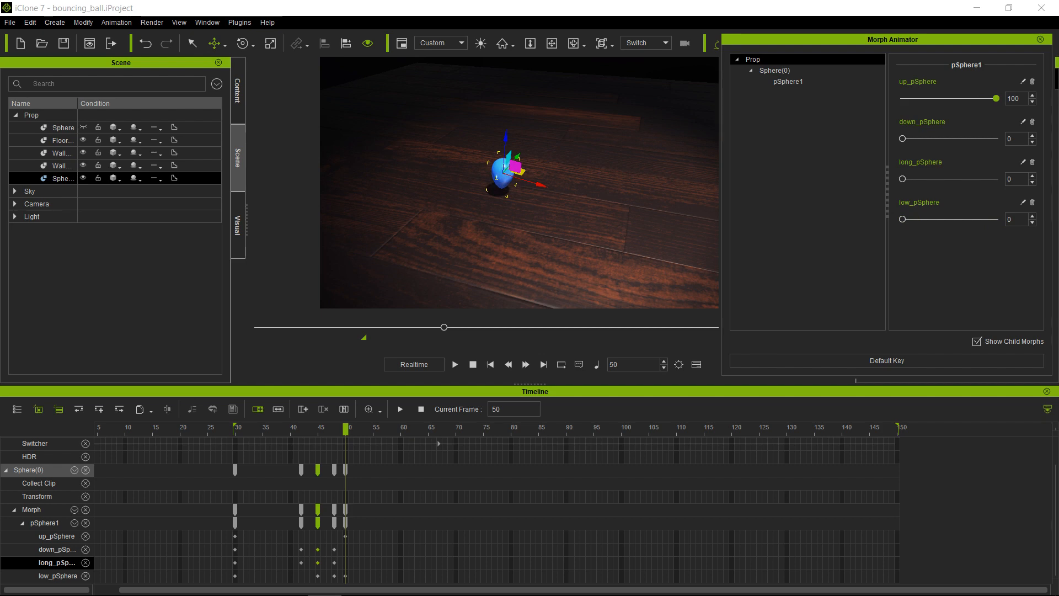
# - Play the bounce from frame 31 to review the morph keys, then stop playback
pyautogui.moveTo(309, 429); pyautogui.dragTo(241, 428)
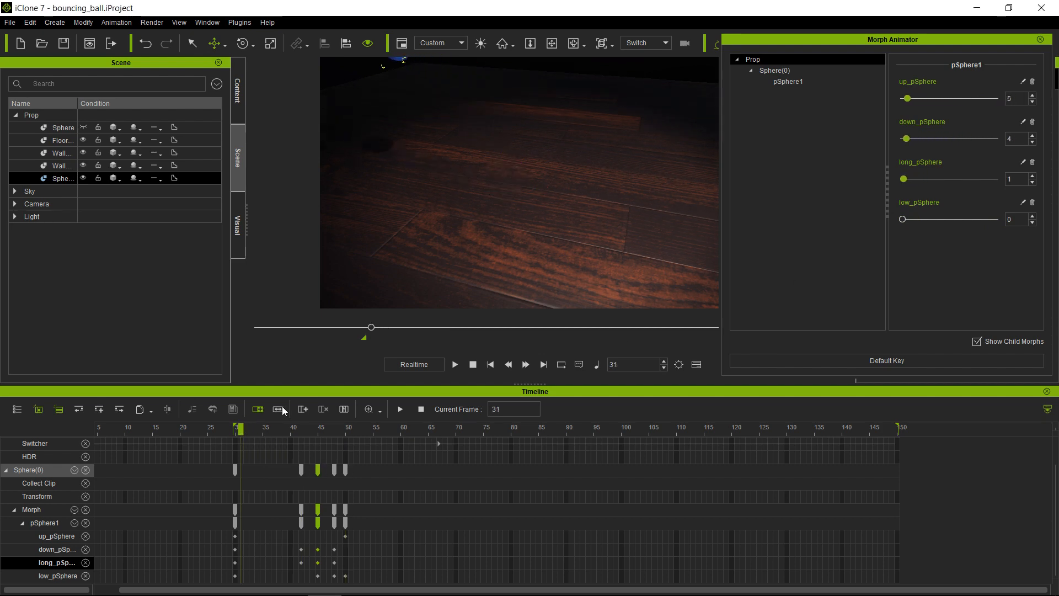
pyautogui.click(455, 366)
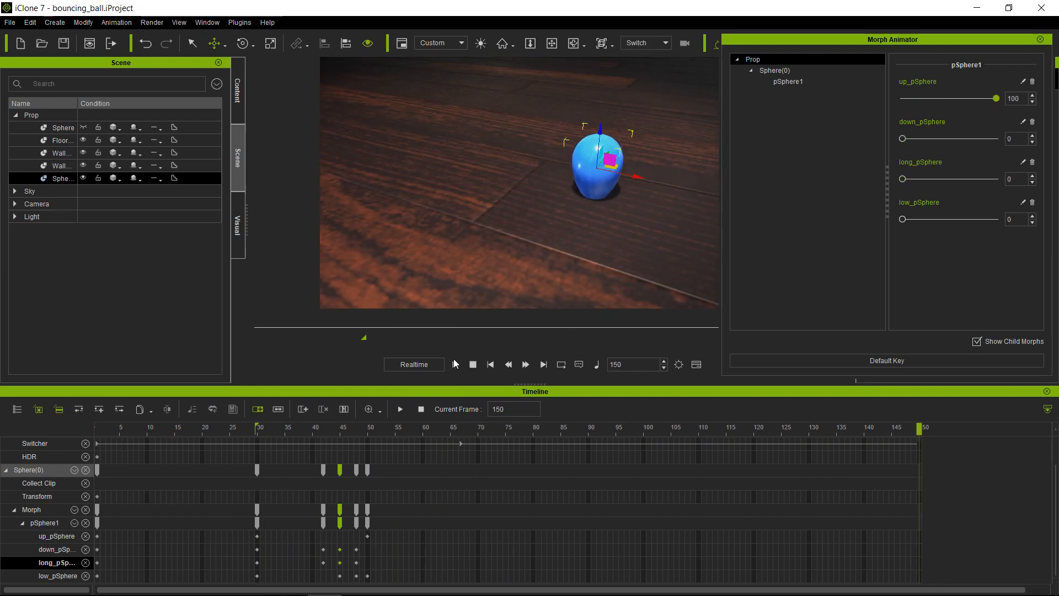
pyautogui.click(476, 364)
# - Key long_pSphere at 20 on frame 53 and at 0 on frame 60
pyautogui.moveTo(279, 429); pyautogui.dragTo(382, 428)
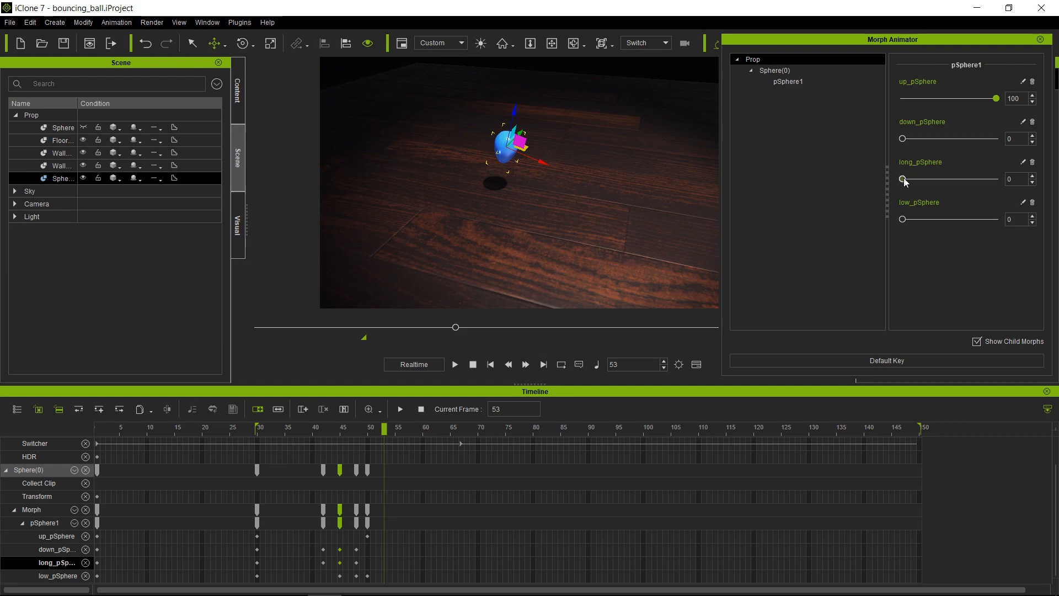
pyautogui.moveTo(902, 180); pyautogui.dragTo(924, 178)
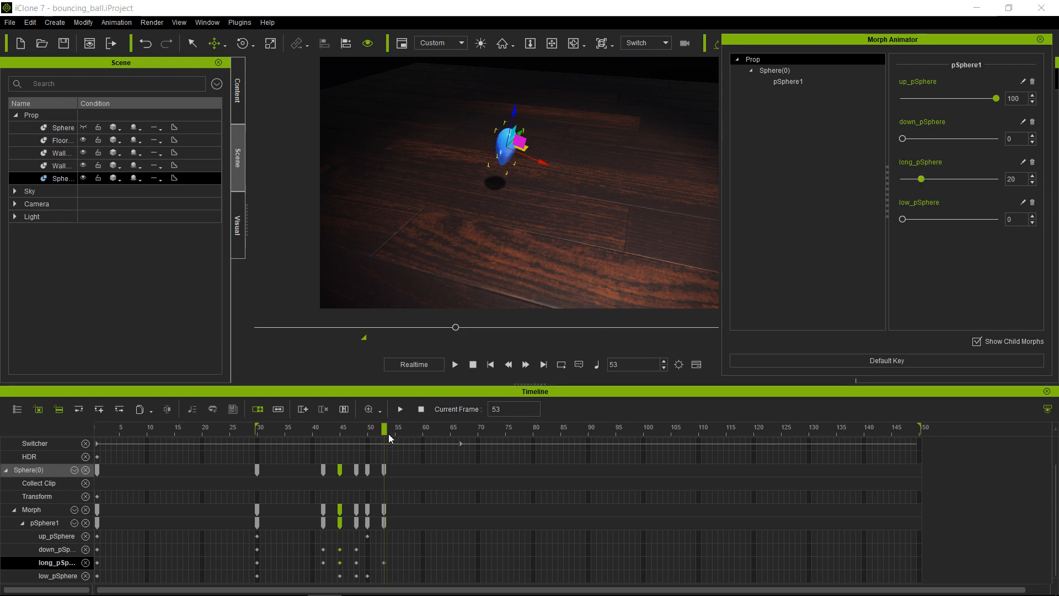
pyautogui.moveTo(385, 429); pyautogui.dragTo(426, 421)
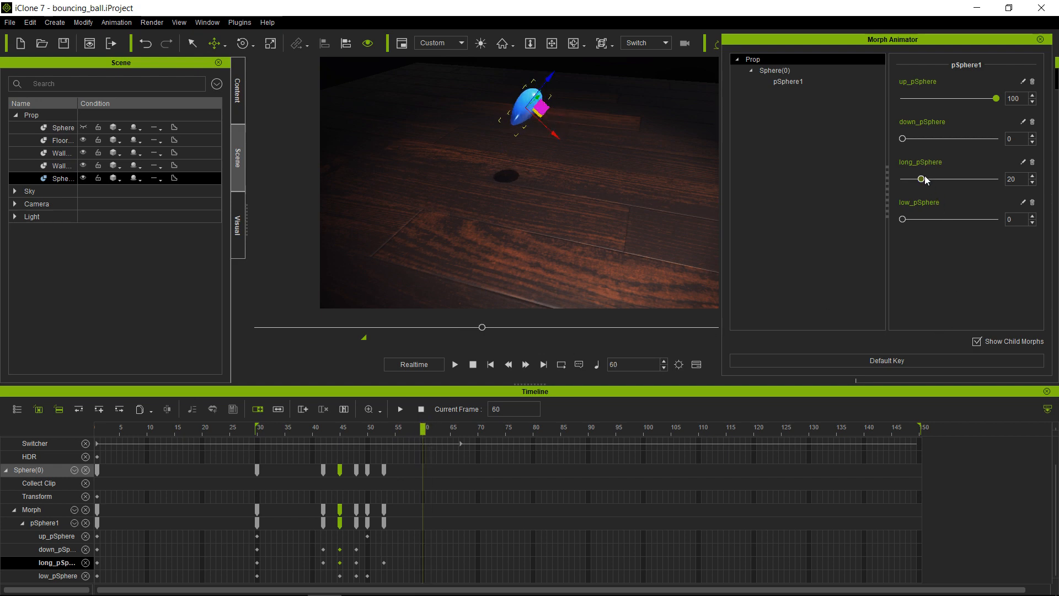
pyautogui.moveTo(926, 180); pyautogui.dragTo(900, 178)
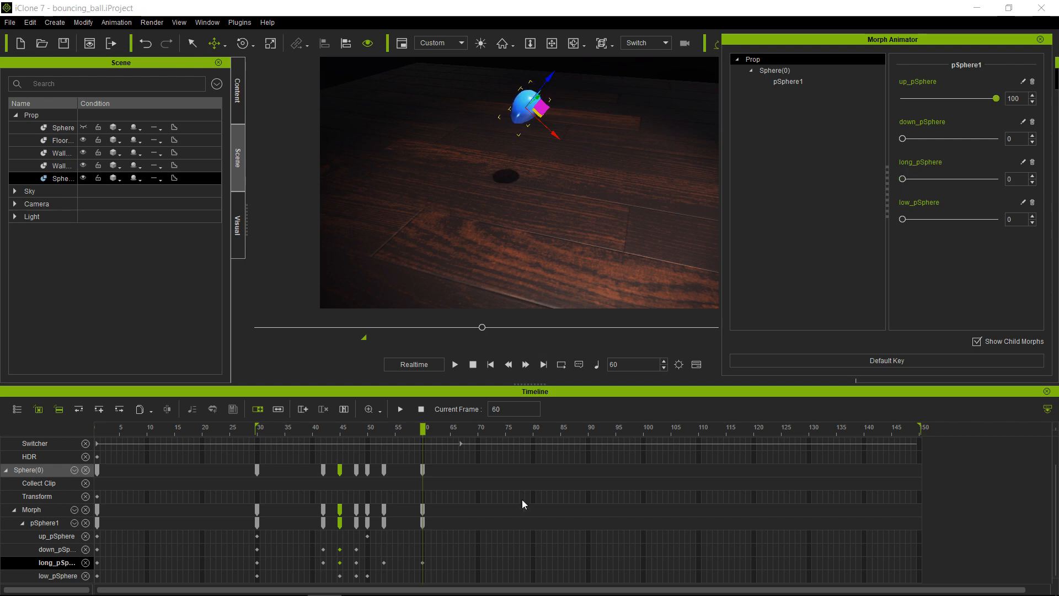
# - Key up_pSphere at 0 on frame 62 and scrub back to frame 60 to check the blend
pyautogui.moveTo(424, 428); pyautogui.dragTo(431, 428)
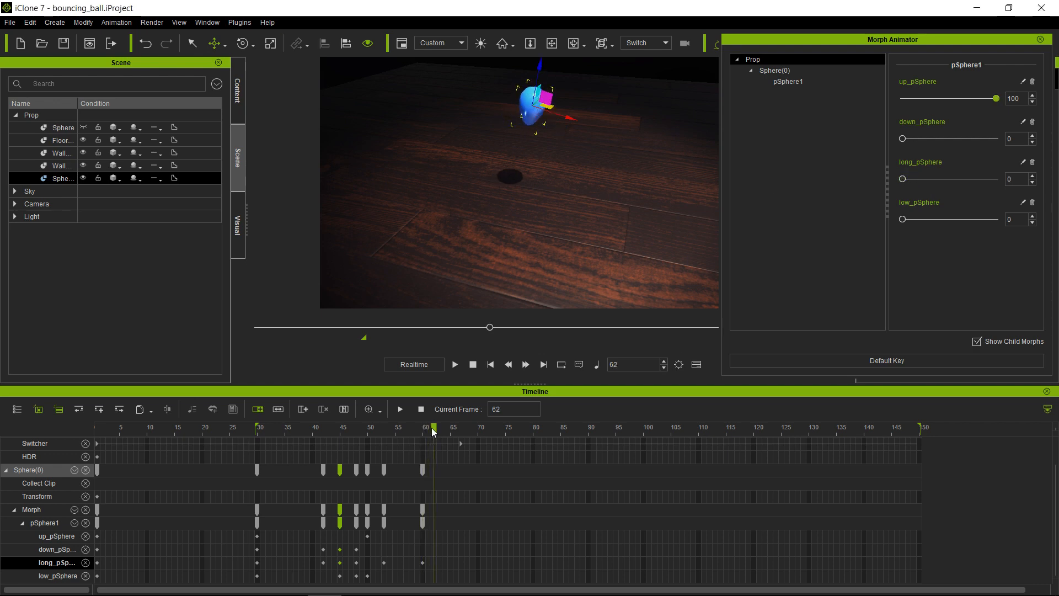
pyautogui.moveTo(995, 99); pyautogui.dragTo(885, 97)
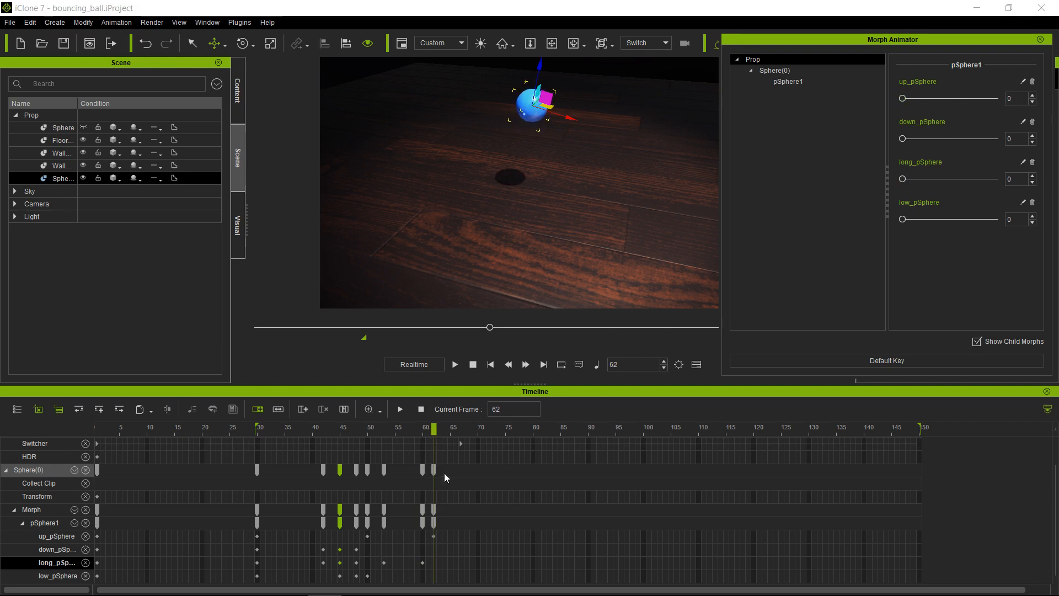
pyautogui.moveTo(434, 428)
pyautogui.mouseDown()
pyautogui.moveTo(340, 428)
pyautogui.moveTo(469, 428)
pyautogui.moveTo(276, 432)
pyautogui.moveTo(467, 432)
pyautogui.moveTo(422, 431)
pyautogui.mouseUp()
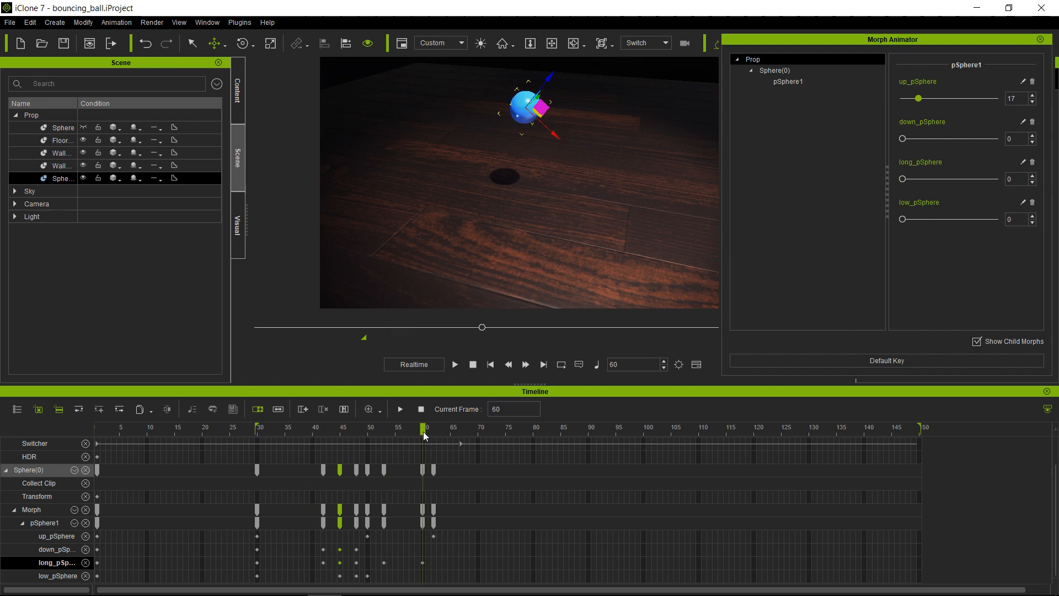
# - Unhide the original animated Sphere prop and play both balls from frame 30 to compare their morph animation
pyautogui.click(84, 127)
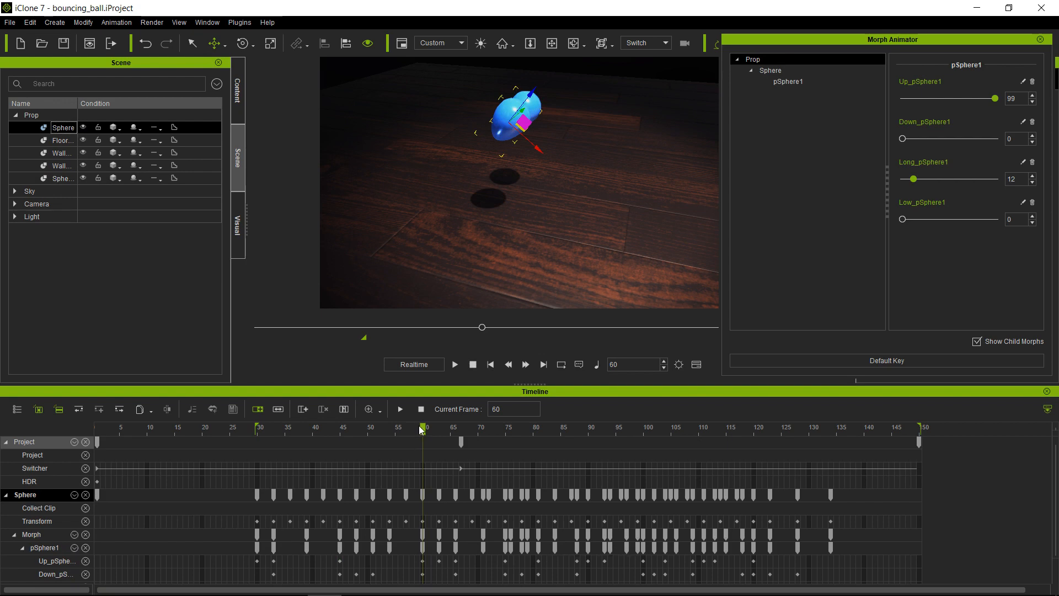
pyautogui.moveTo(422, 428); pyautogui.dragTo(256, 436)
pyautogui.click(454, 364)
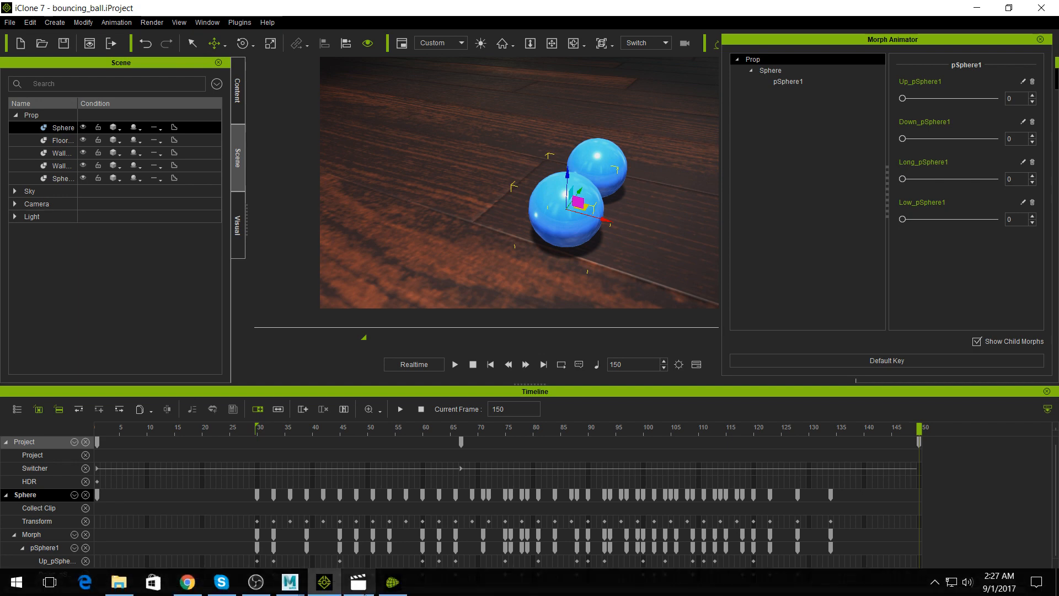
# - Switch to Autodesk Maya 2017 with the morphing shapes scene
pyautogui.moveTo(275, 592)
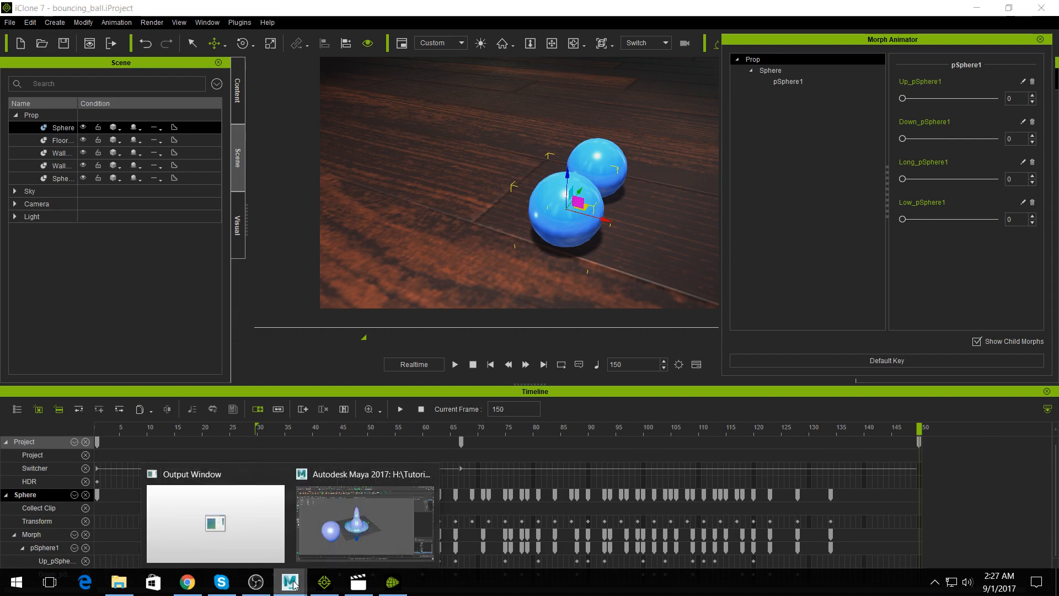
pyautogui.click(352, 530)
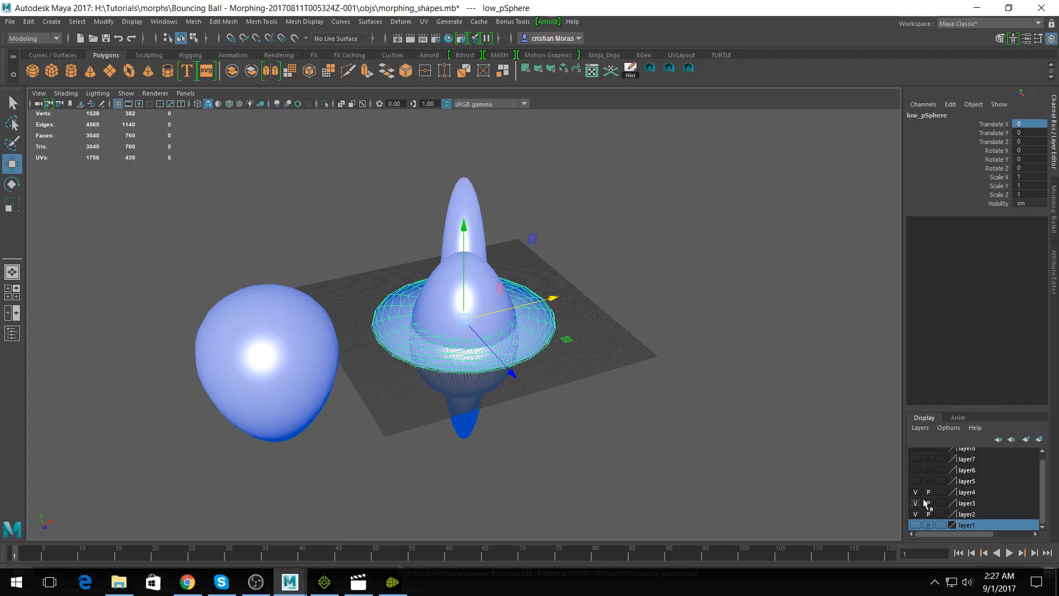
# - Make layer5, layer6 and layer7 visible so the additional deformed sphere shapes show beside the bouncing ball morphs
pyautogui.click(914, 480)
pyautogui.click(914, 470)
pyautogui.click(915, 459)
pyautogui.scroll(-5, 799, 292)
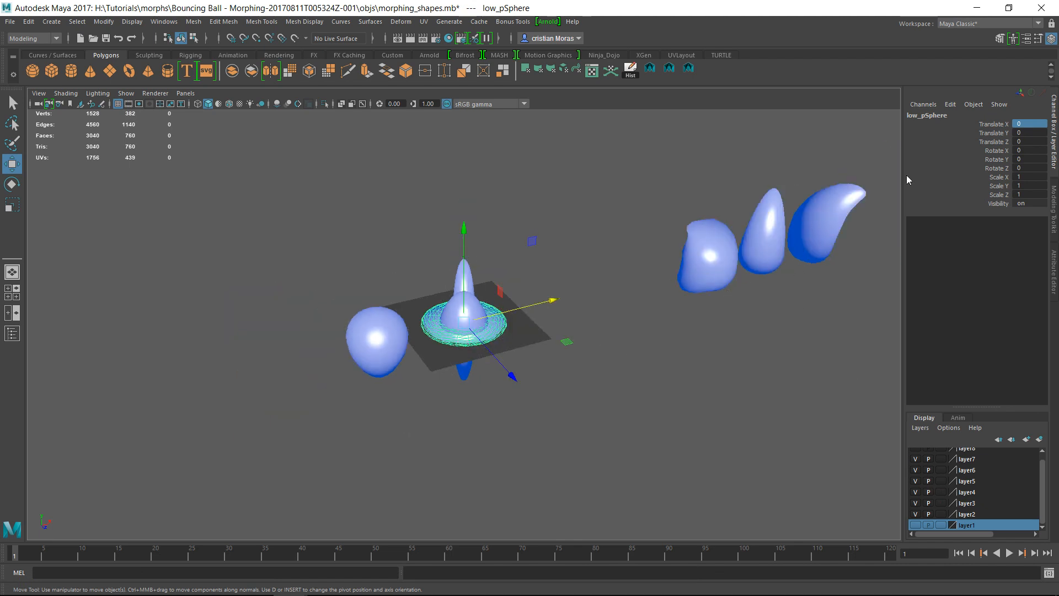
# - Switch to Movies & TV to replay the danger clip of the ball, and return to the bouncing_ball project in iClone
pyautogui.moveTo(643, 594)
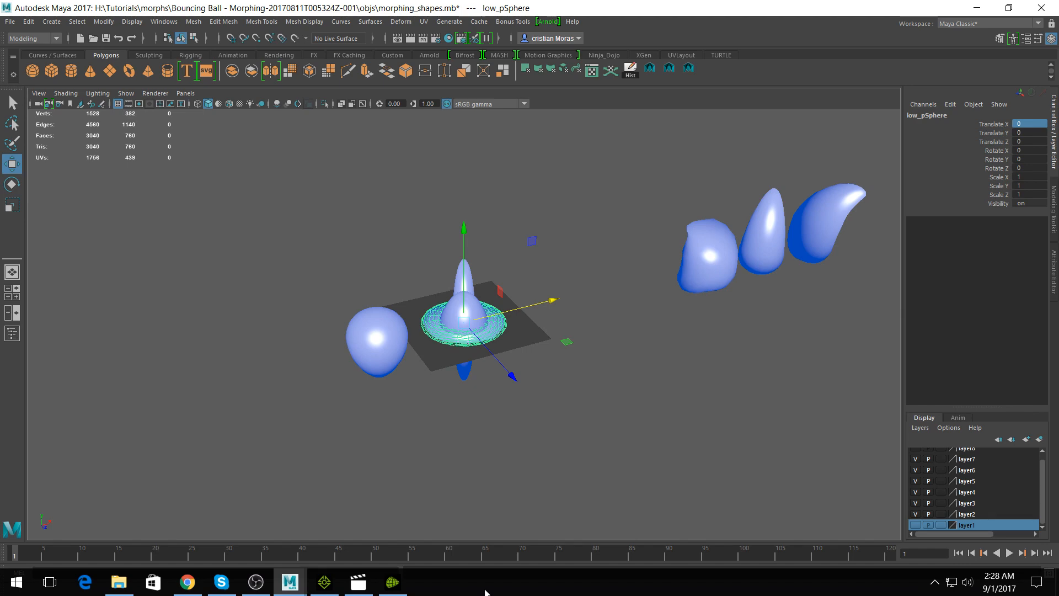
pyautogui.click(358, 582)
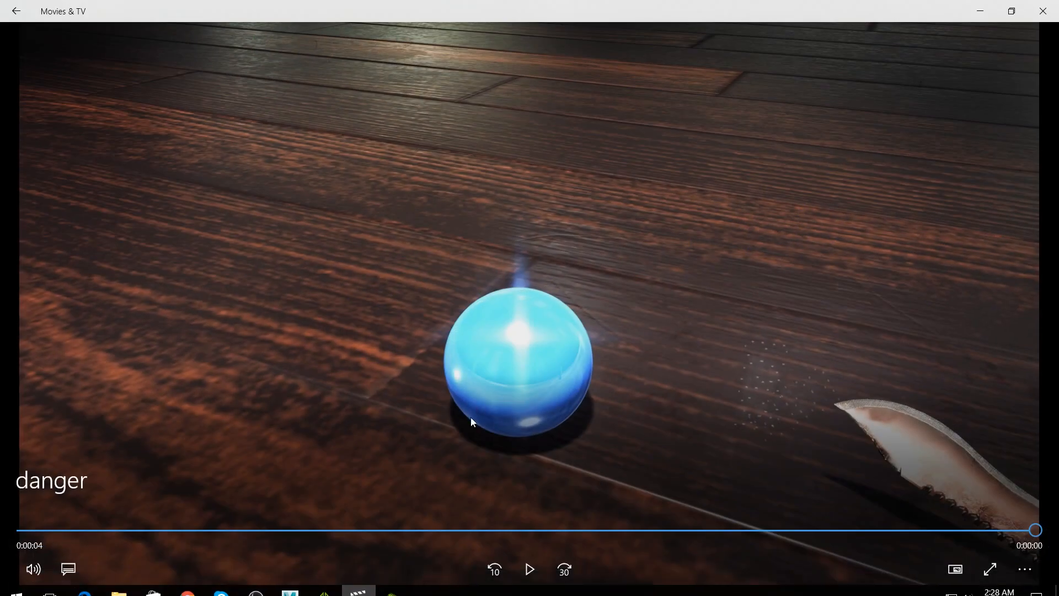
pyautogui.click(531, 568)
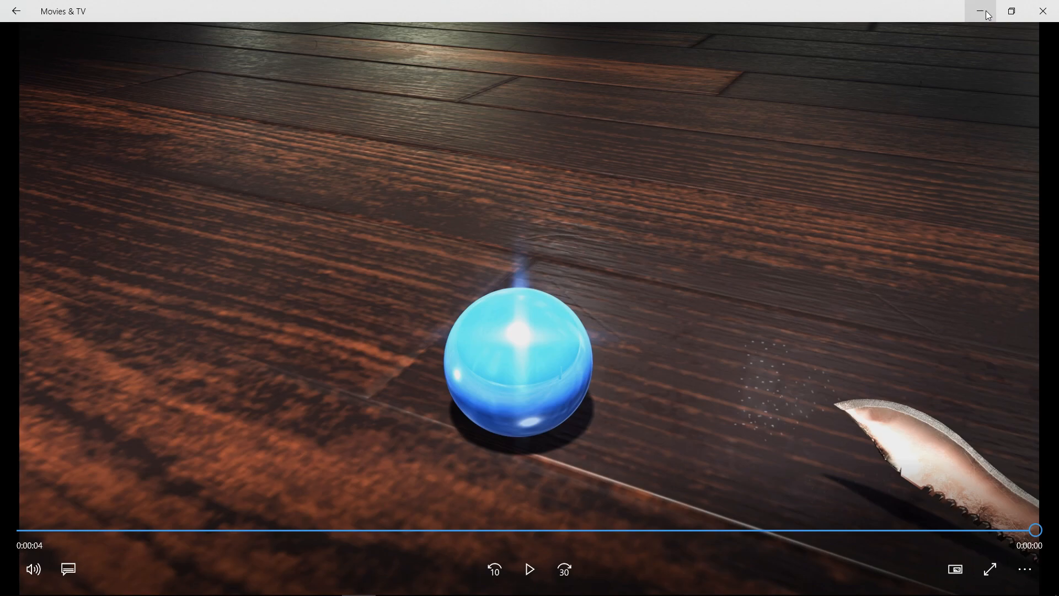
pyautogui.click(987, 16)
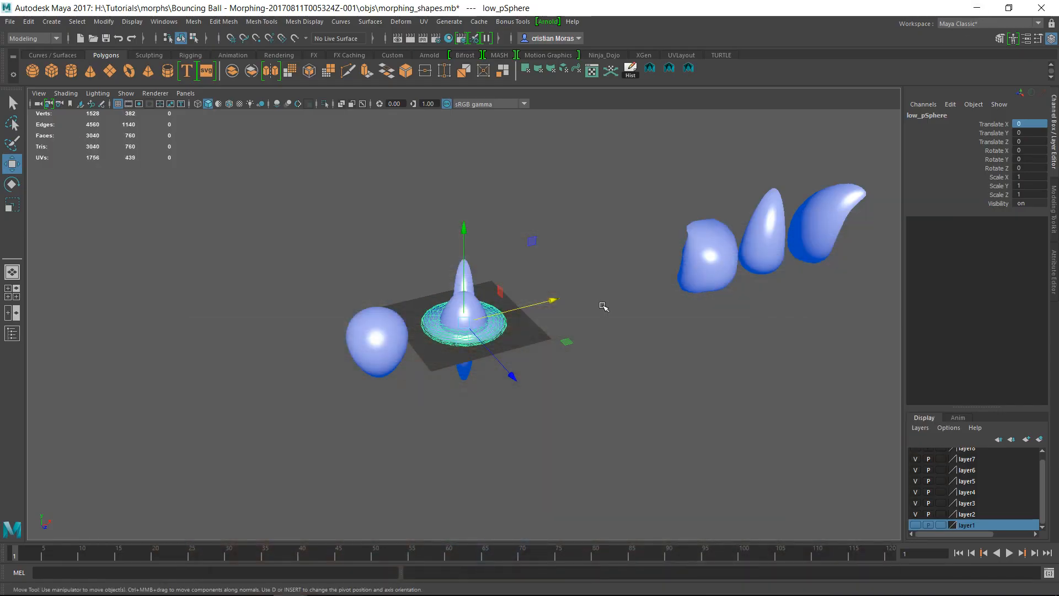
pyautogui.click(326, 589)
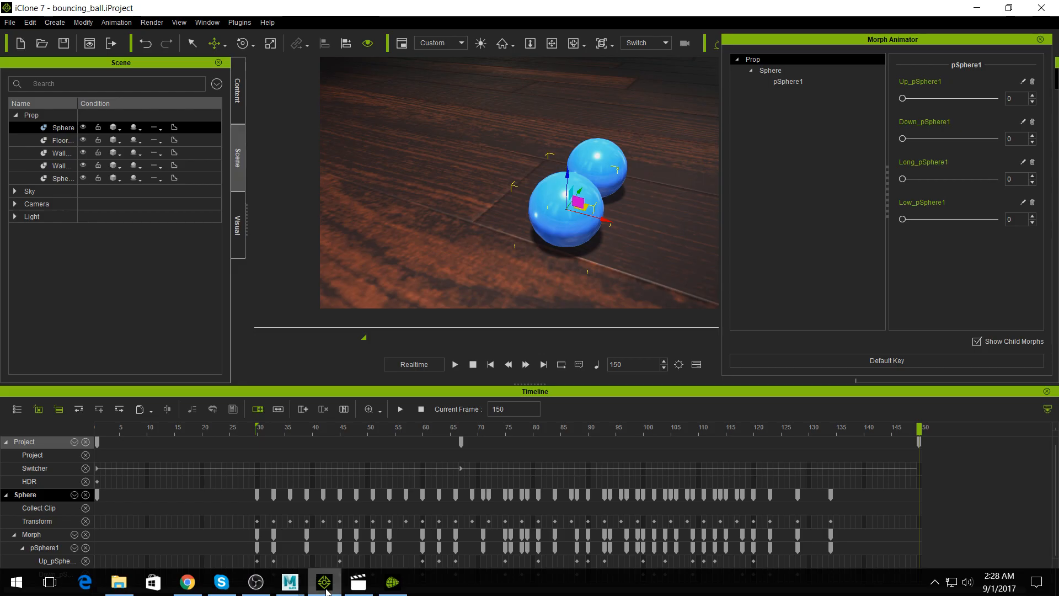